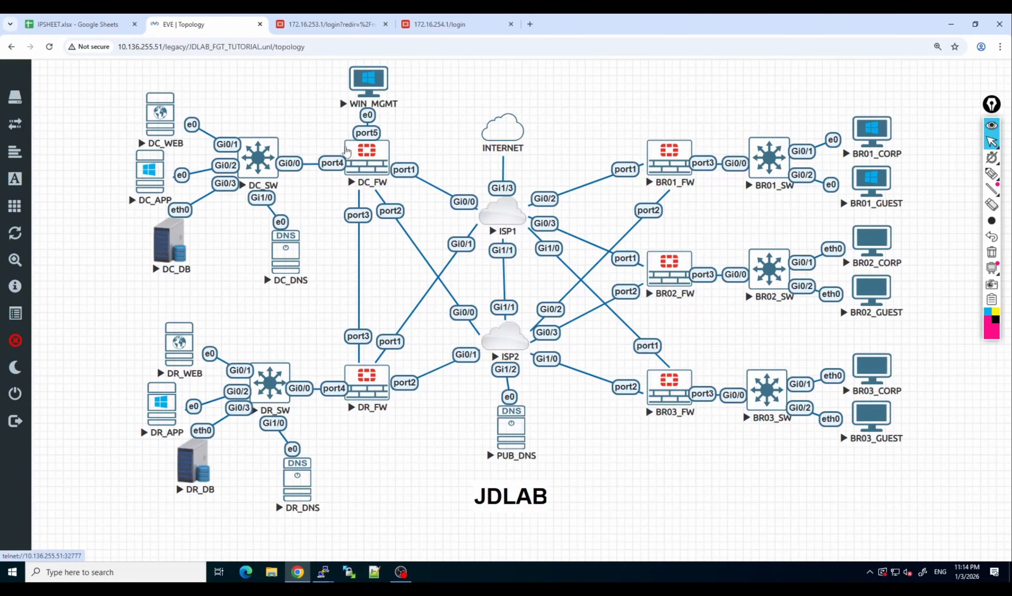
Log in to the firewall at 172.16.253.1 as admin using the saved username and account password.
left_click(327, 25)
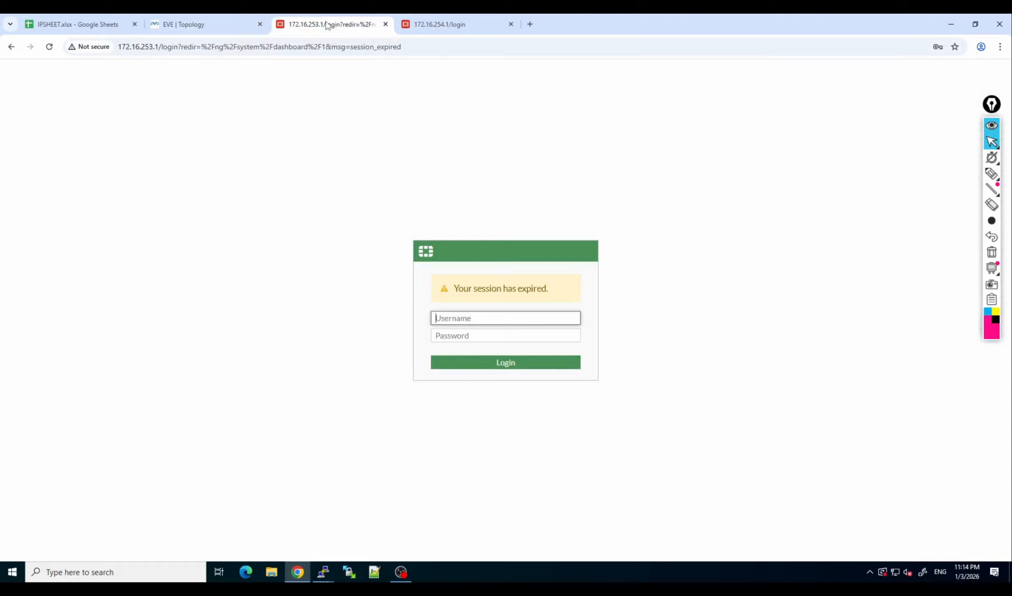
left_click(464, 322)
left_click(508, 347)
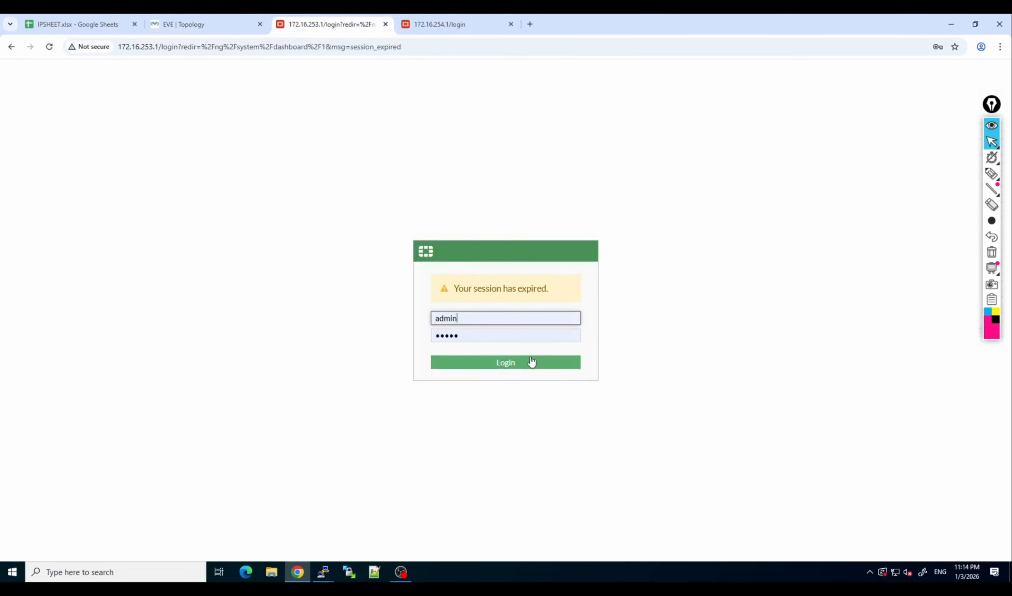
left_click(522, 364)
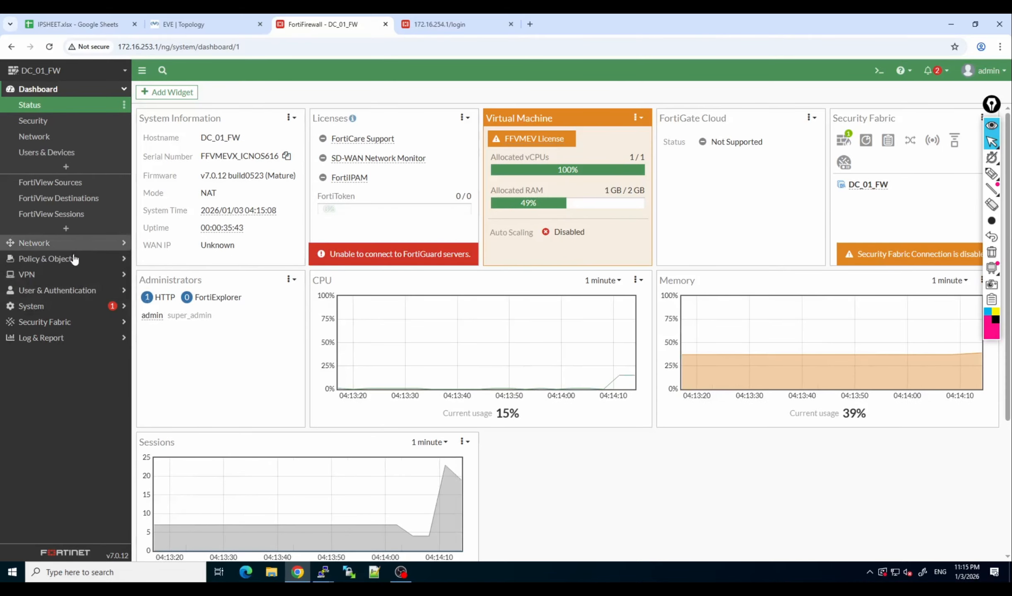
Run "get router info bgp summary" in the firewall's CLI console to check its BGP neighbors, then minimize the console.
left_click(881, 71)
type("g")
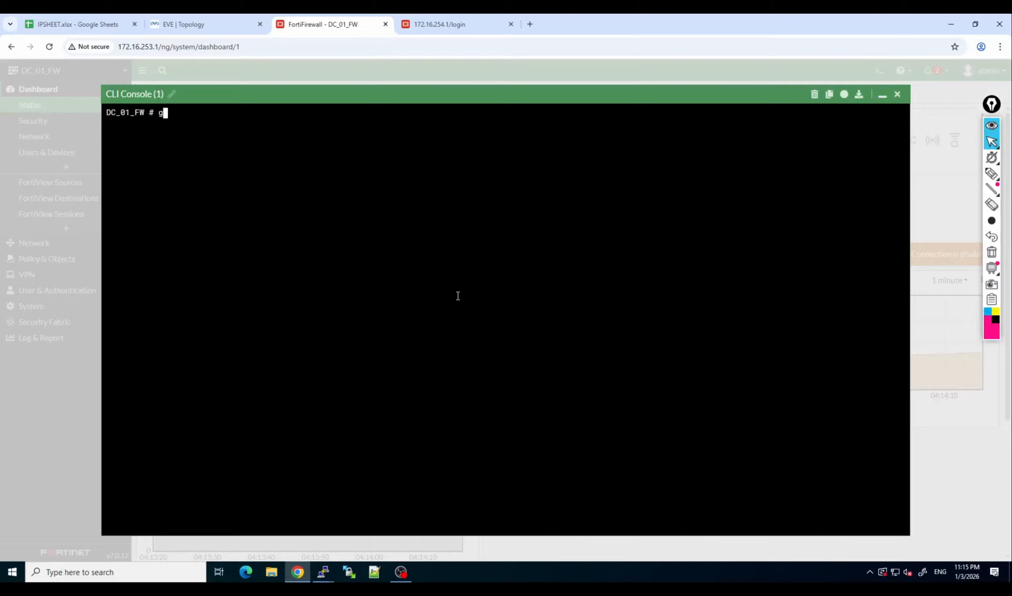
type("et router info bgp summary")
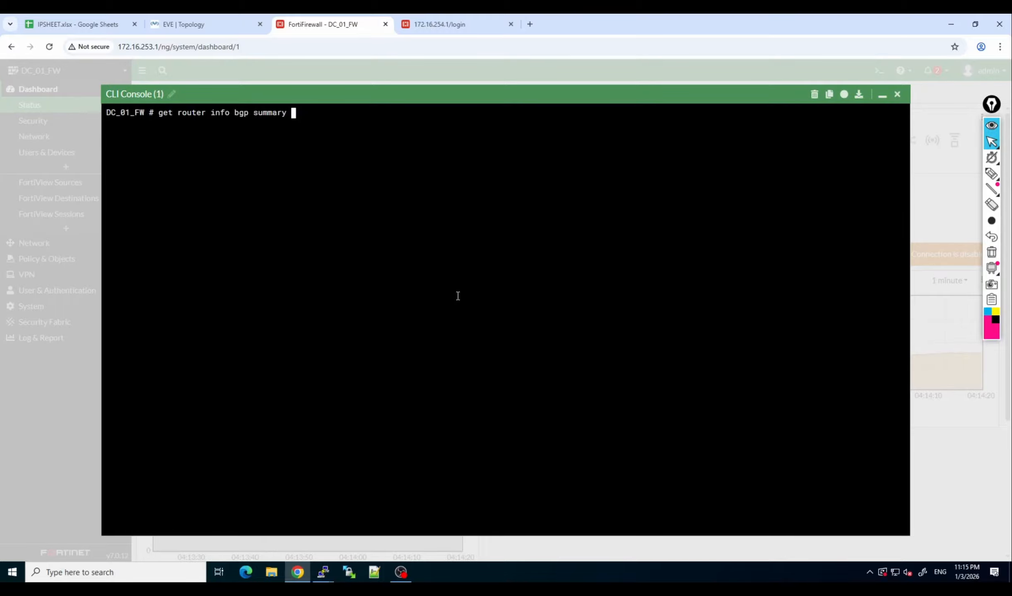
key("Return")
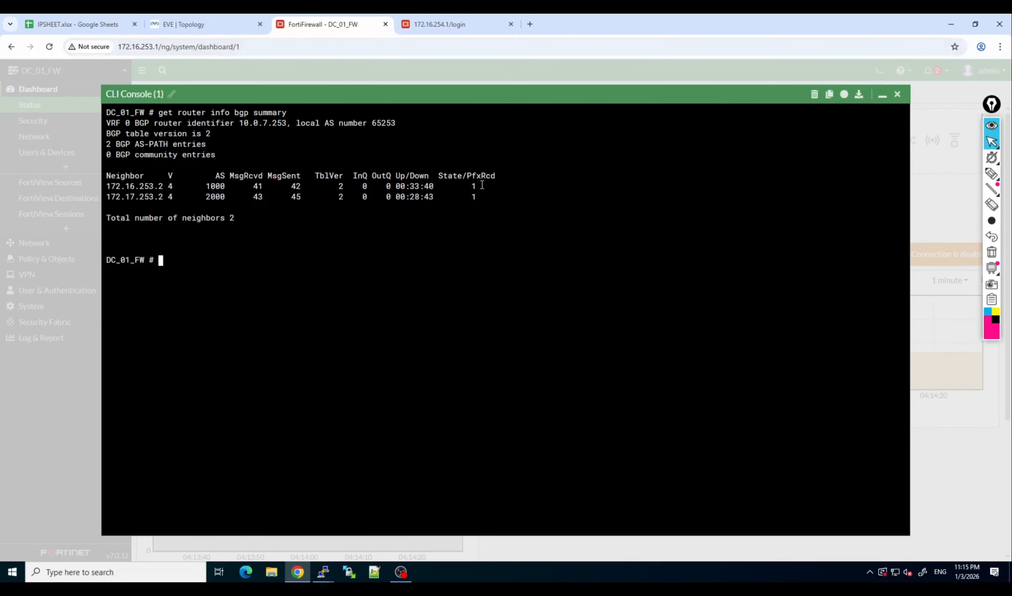
left_click(884, 95)
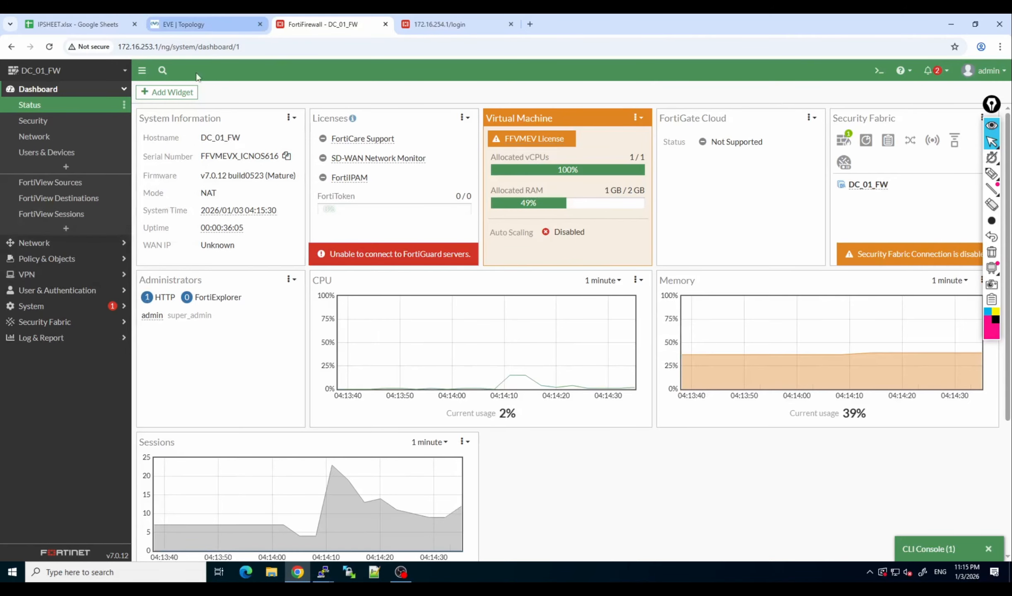
Set port3 on DC_01_FW to manual addressing with IP/netmask 10.100.101.1/24 and save the interface.
left_click(74, 242)
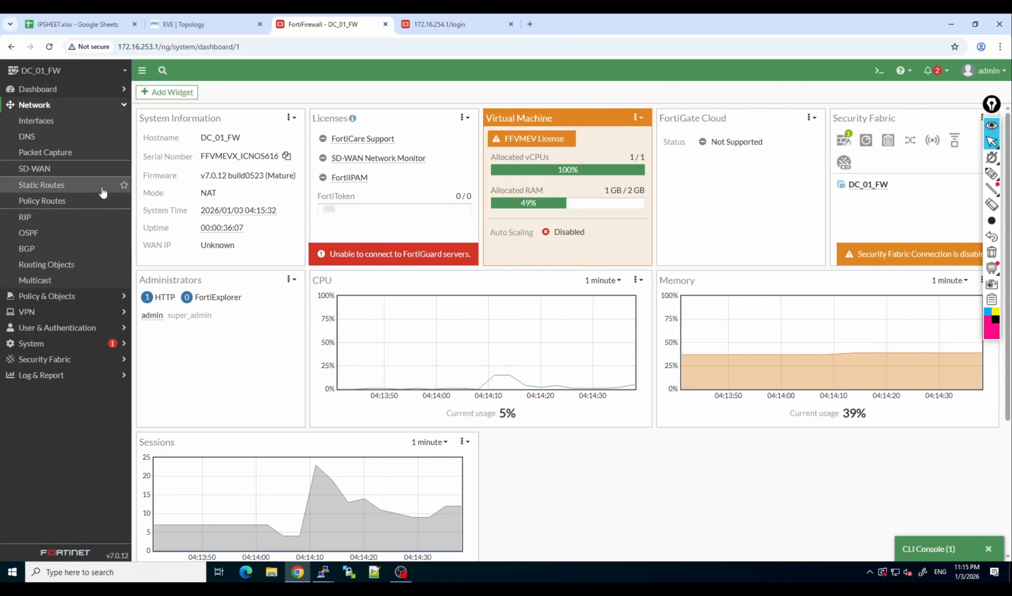
left_click(83, 122)
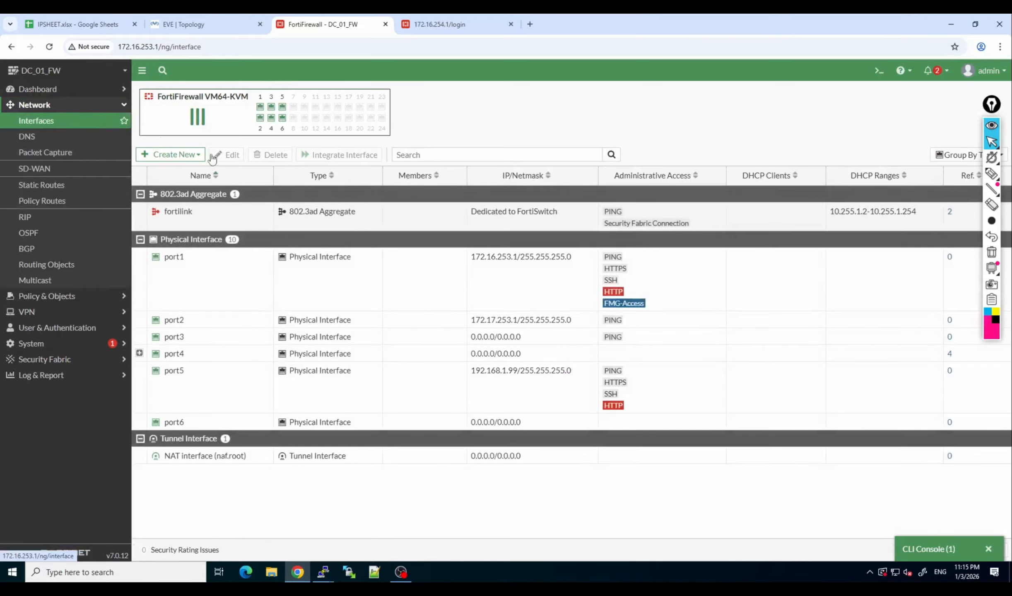
double_click(203, 339)
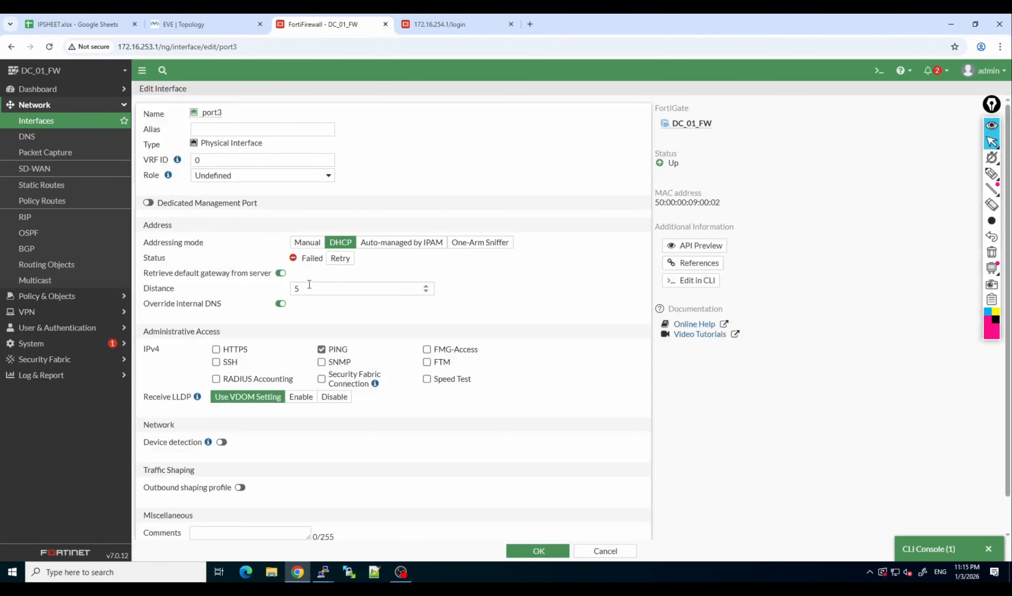
left_click(310, 244)
left_click(319, 258)
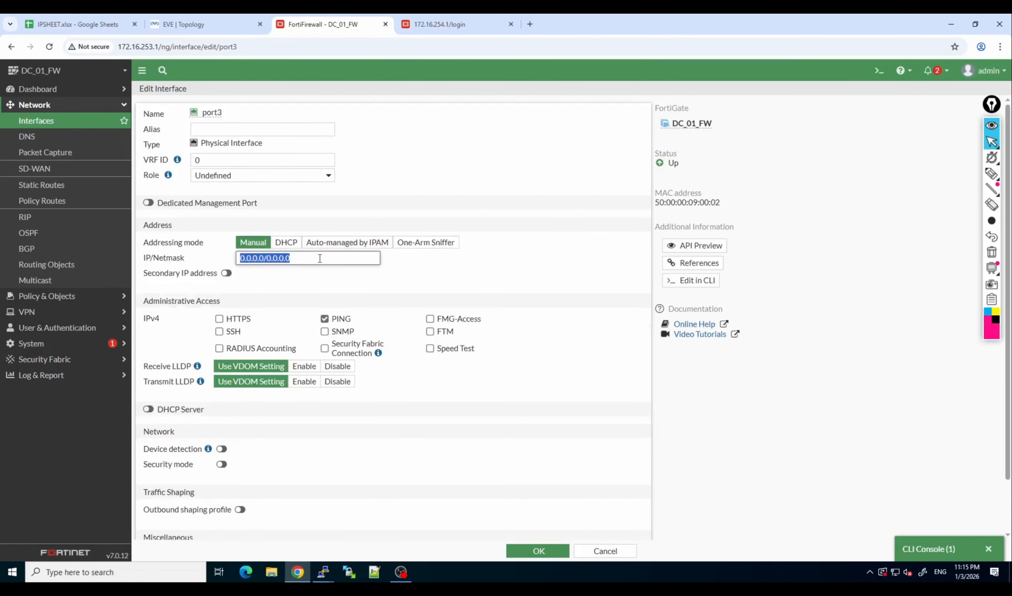
type("10.100.101.1")
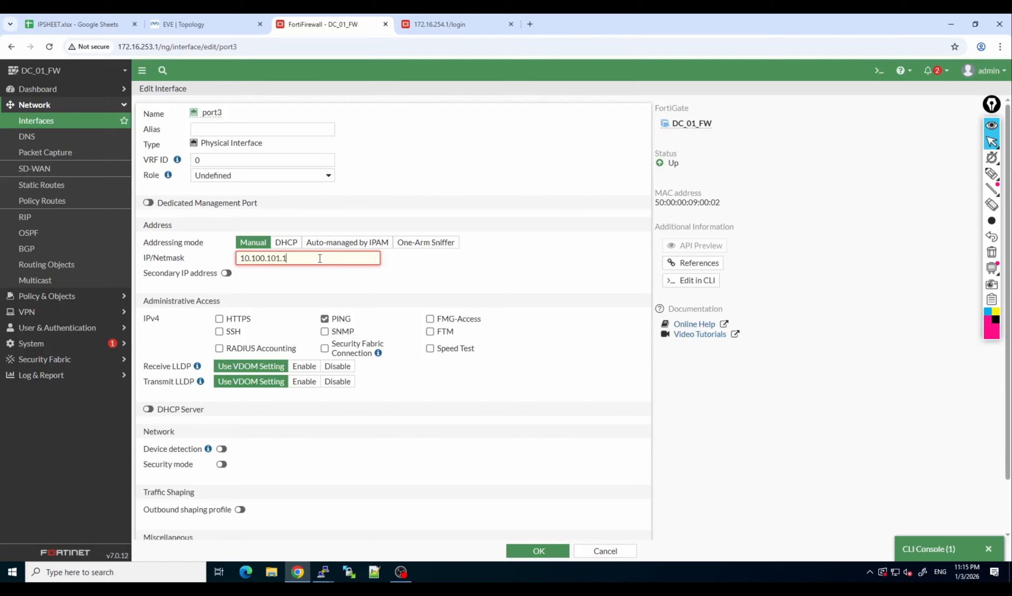
type("/24")
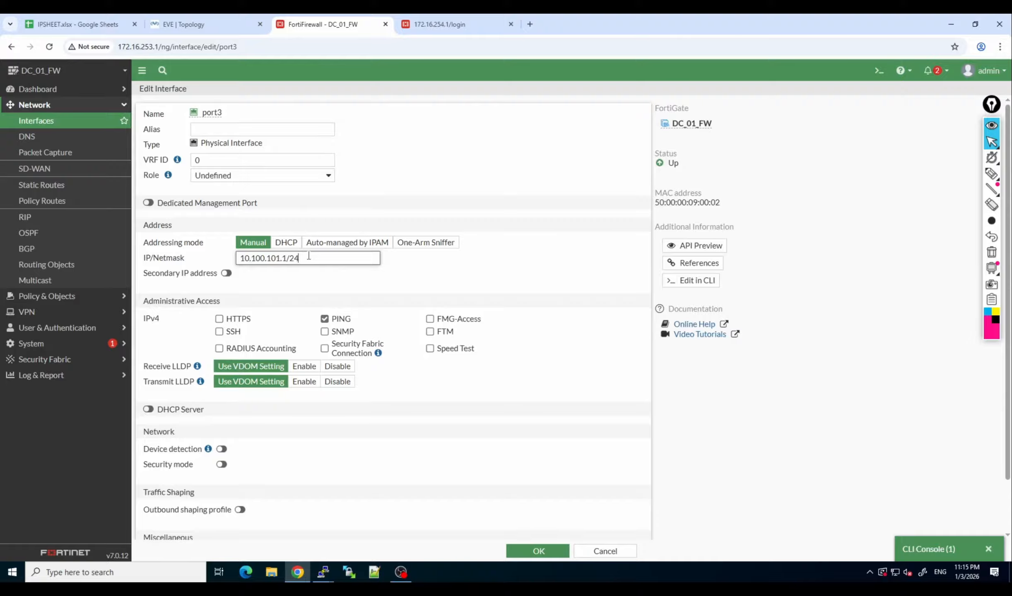
left_click(545, 555)
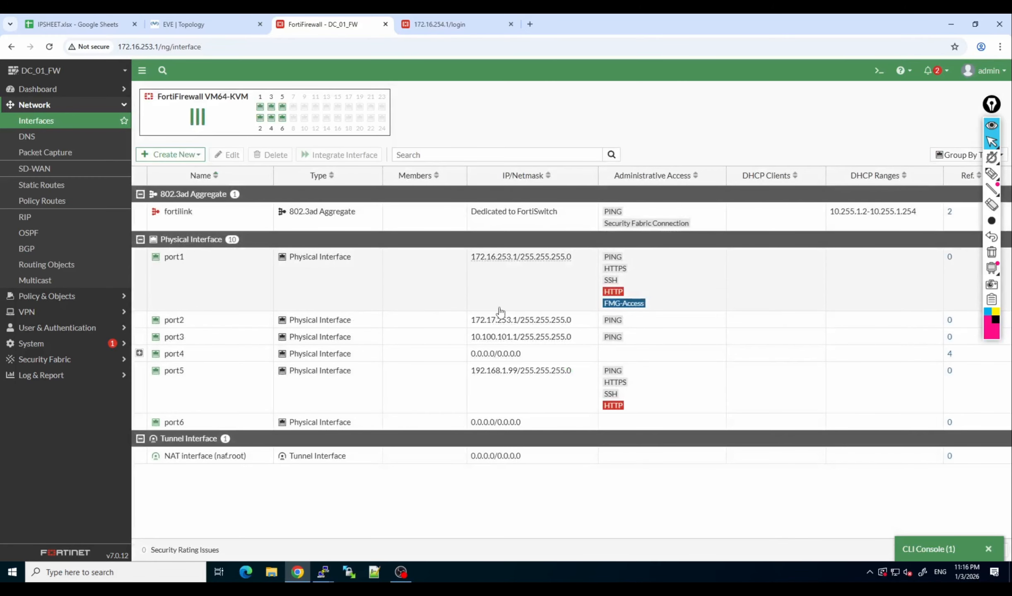
mouse_move(511, 343)
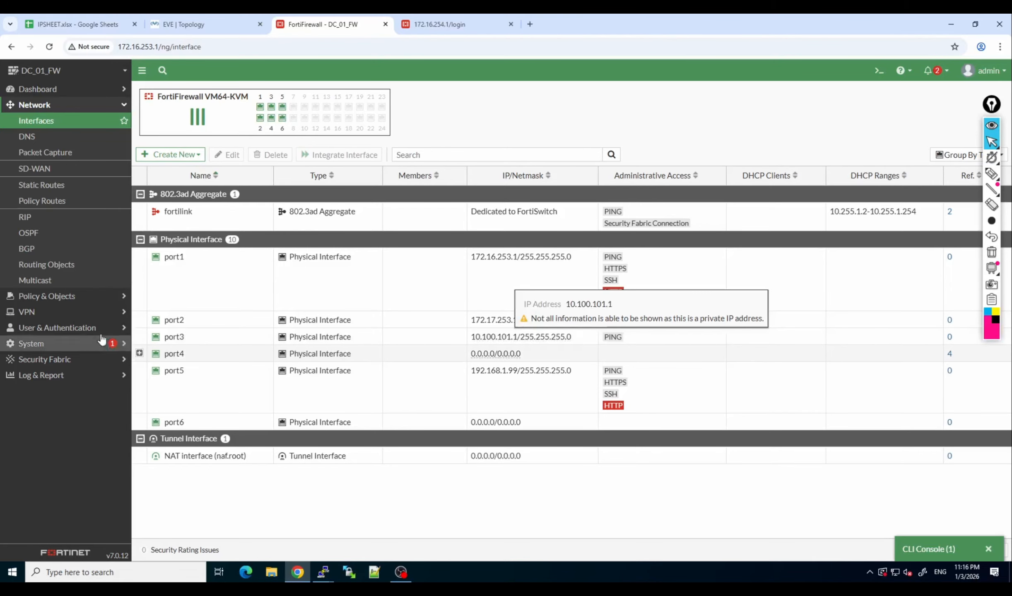
Start a new BGP neighbor on DC_01_FW with IP 10.100.101.2, consulting the network topology for the peer link.
left_click(82, 255)
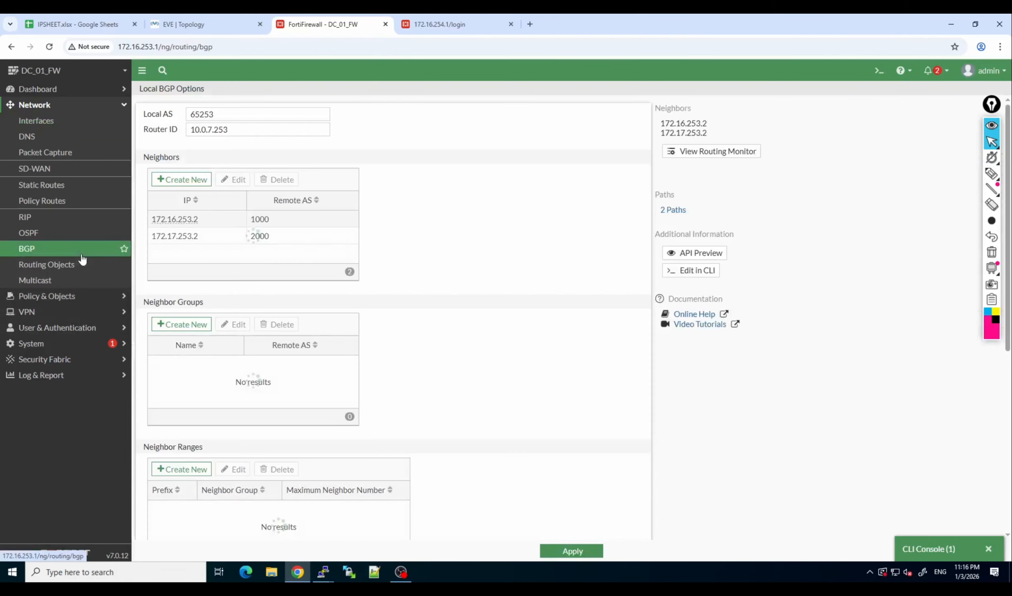
scroll(273, 333, "down", 2)
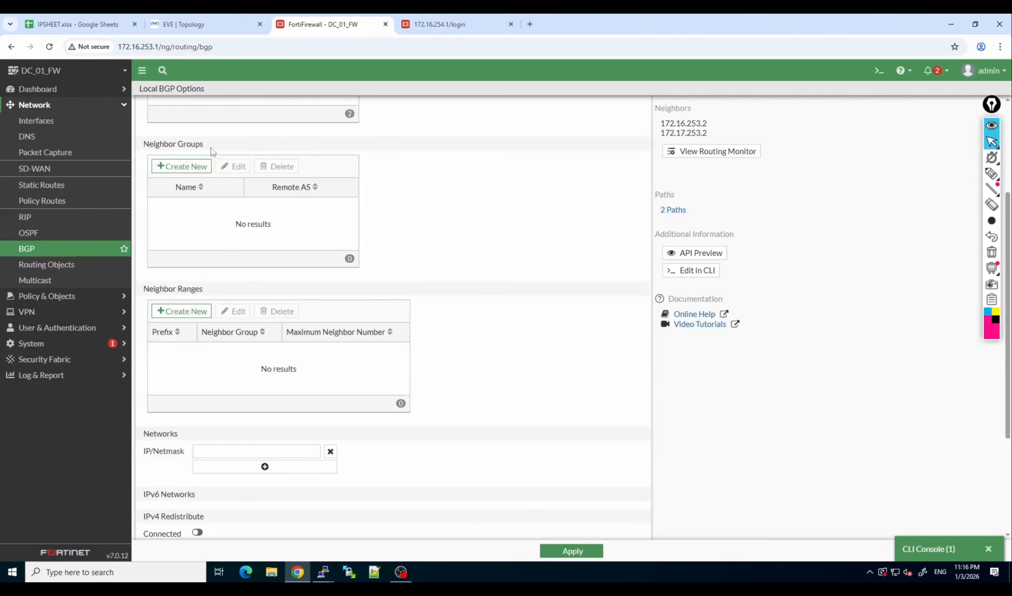
scroll(212, 154, "up", 2)
left_click(178, 127)
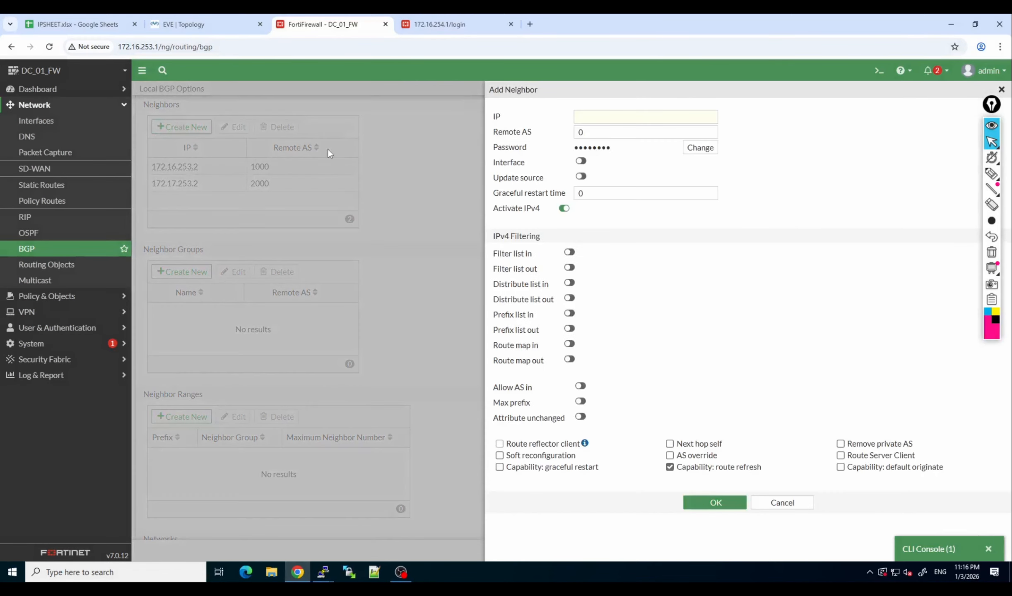
left_click(600, 116)
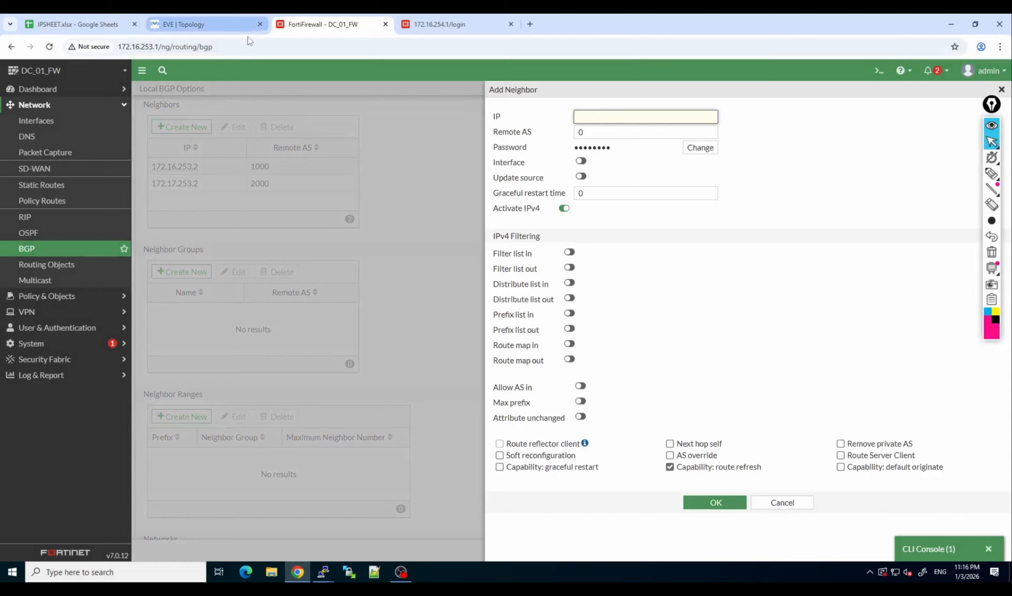
left_click(181, 16)
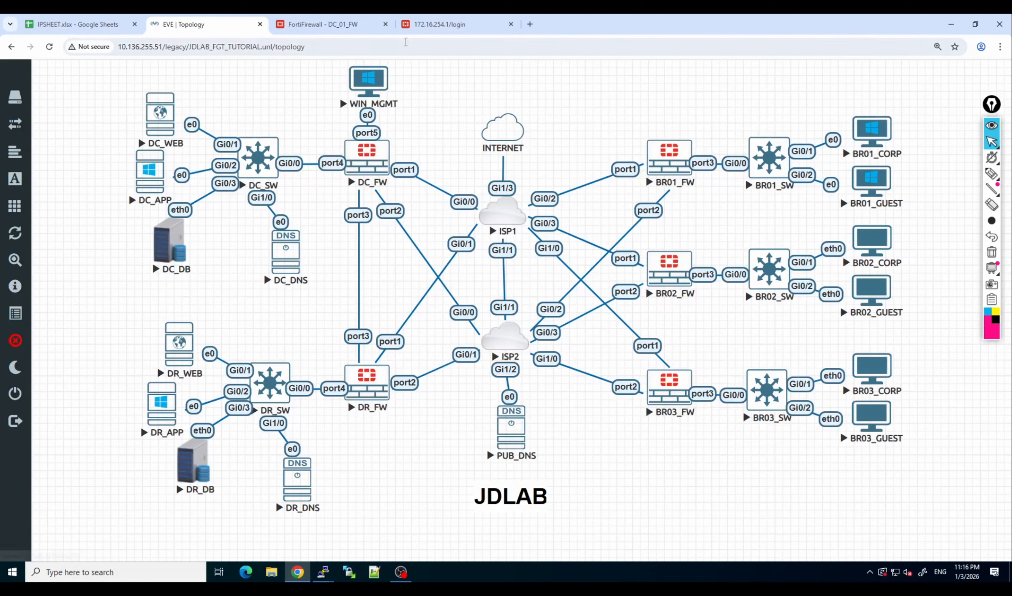
left_click(327, 24)
type("10.100")
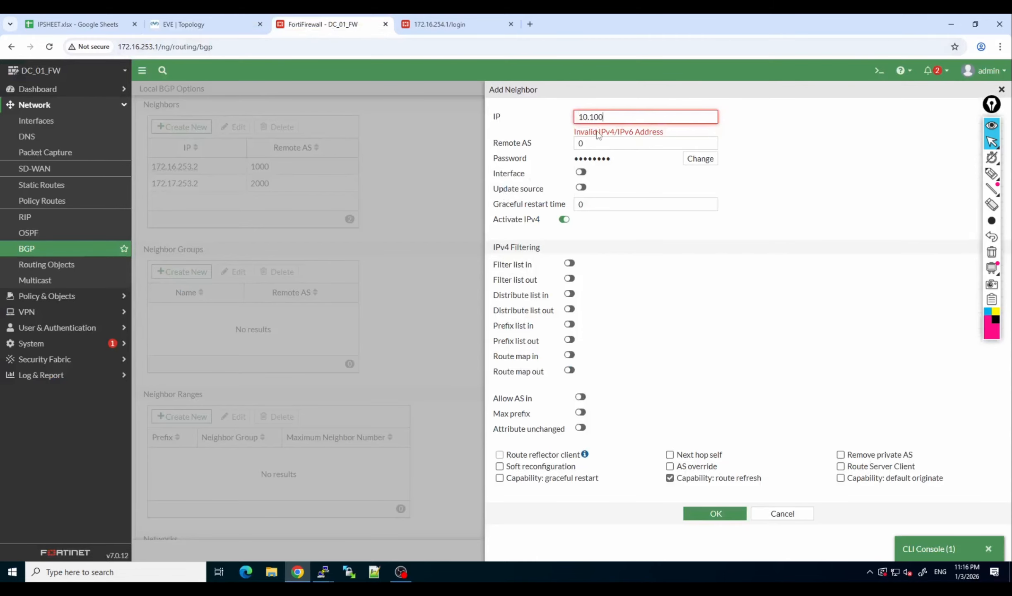
type(".2")
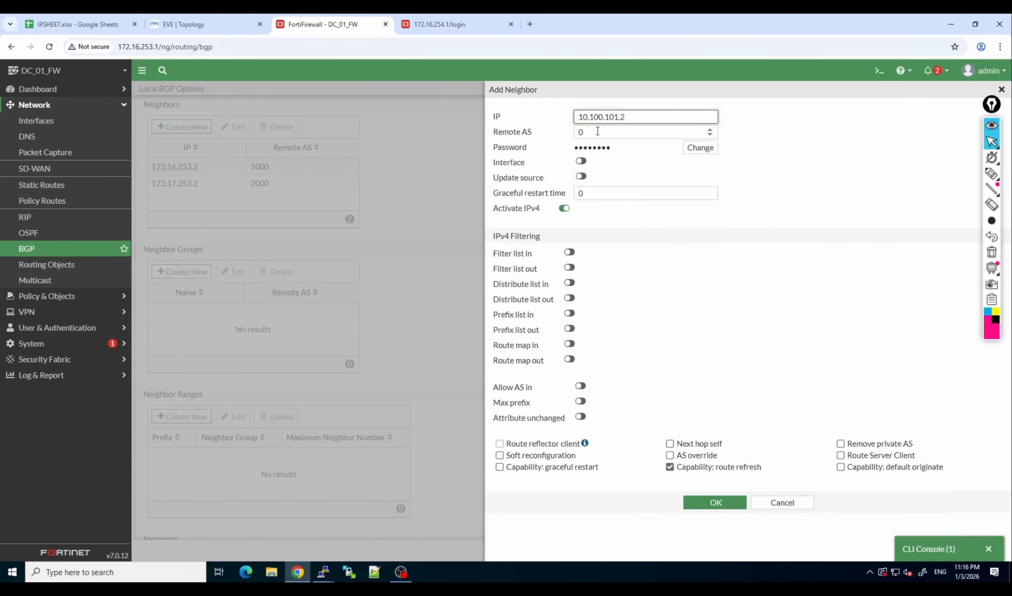
Set the new neighbor's remote AS to 65253, enable soft reconfiguration, save the neighbor and apply the BGP settings.
key("Tab")
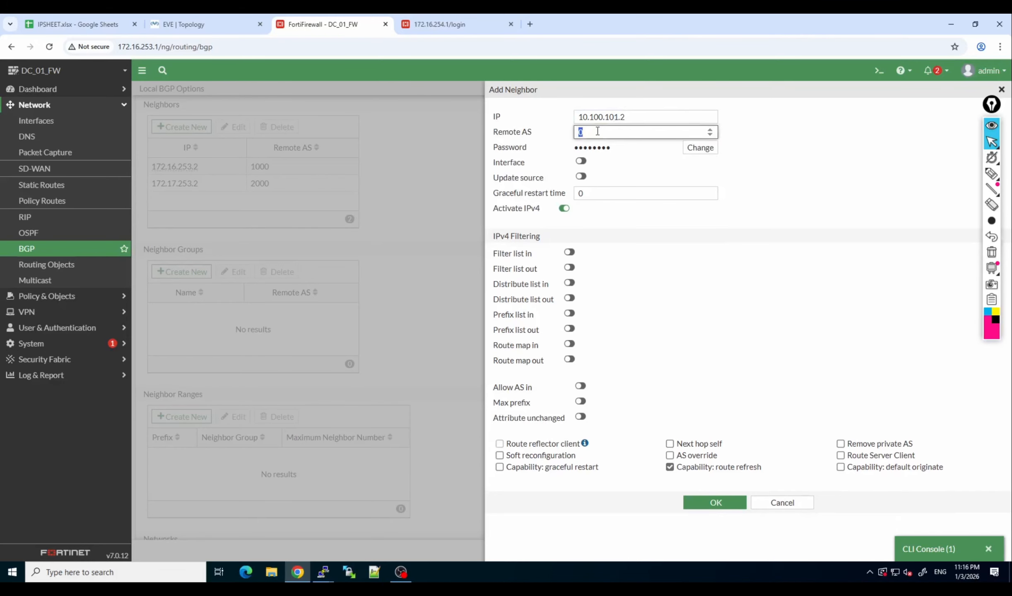
type("2")
key("BackSpace")
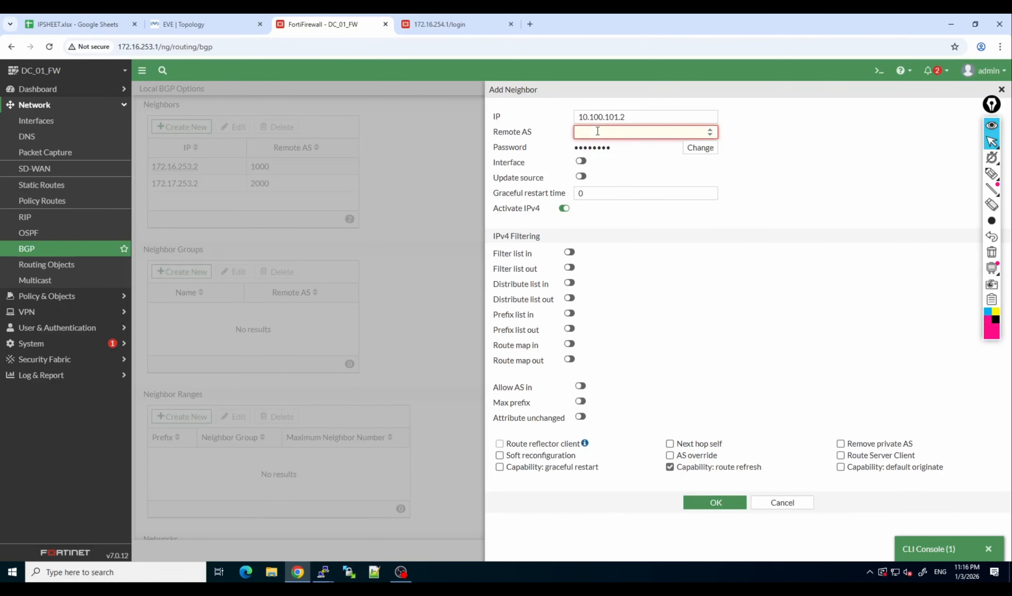
type("6525")
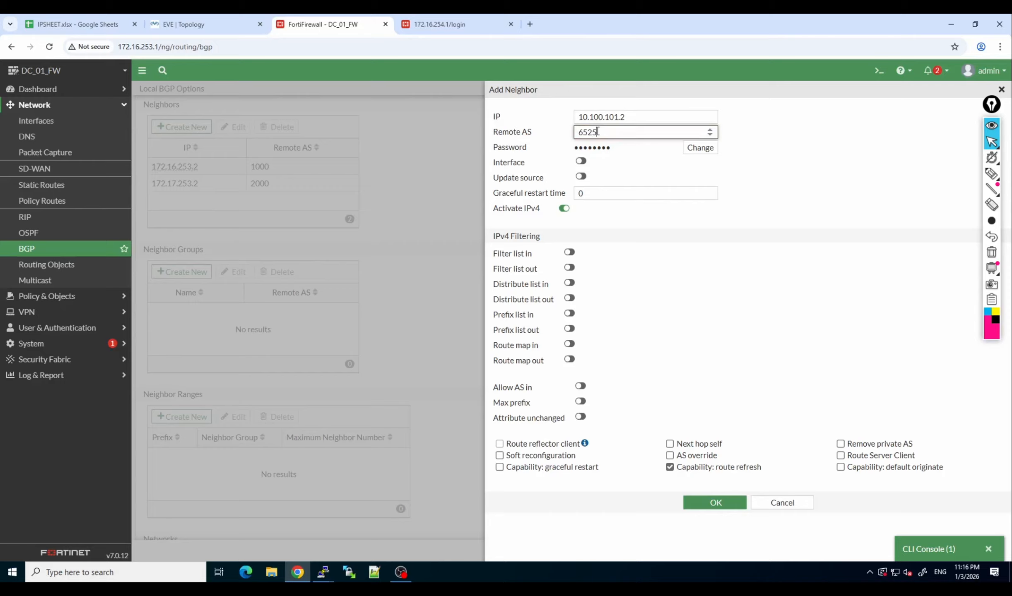
type("1")
left_click(535, 455)
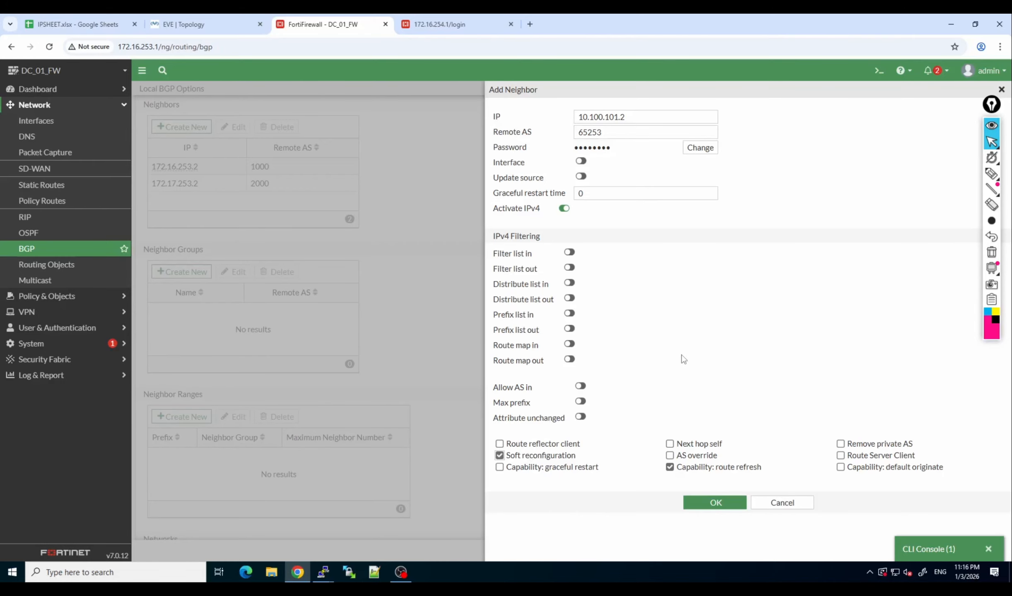
left_click(714, 503)
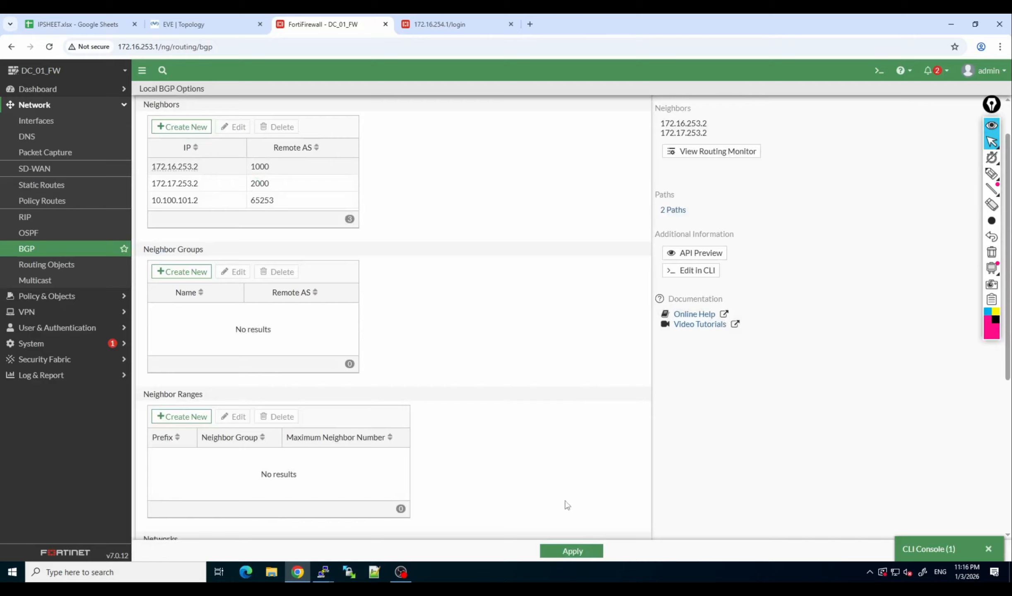
left_click(576, 551)
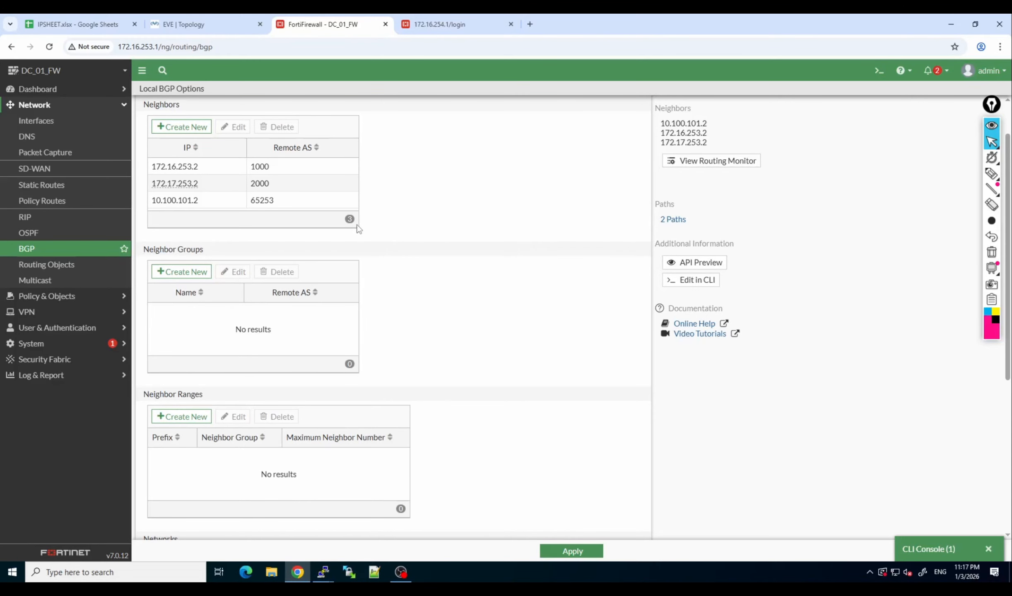
Log in to the firewall at 172.16.254.1 as admin by entering the account password, retrying if it is rejected.
left_click(456, 21)
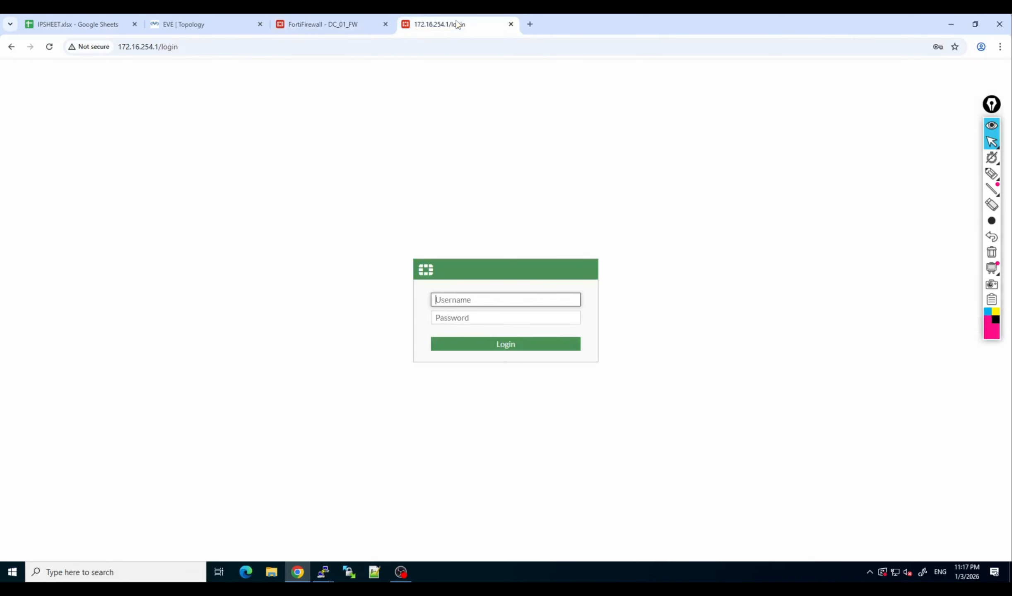
left_click(466, 299)
type("admin")
key("Tab")
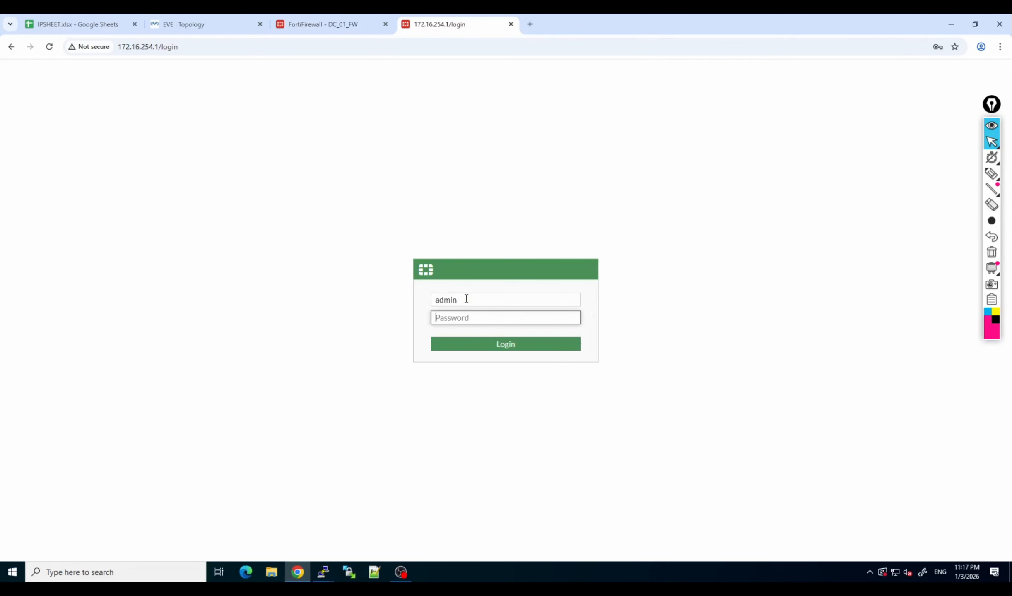
type("•••••")
key("Return")
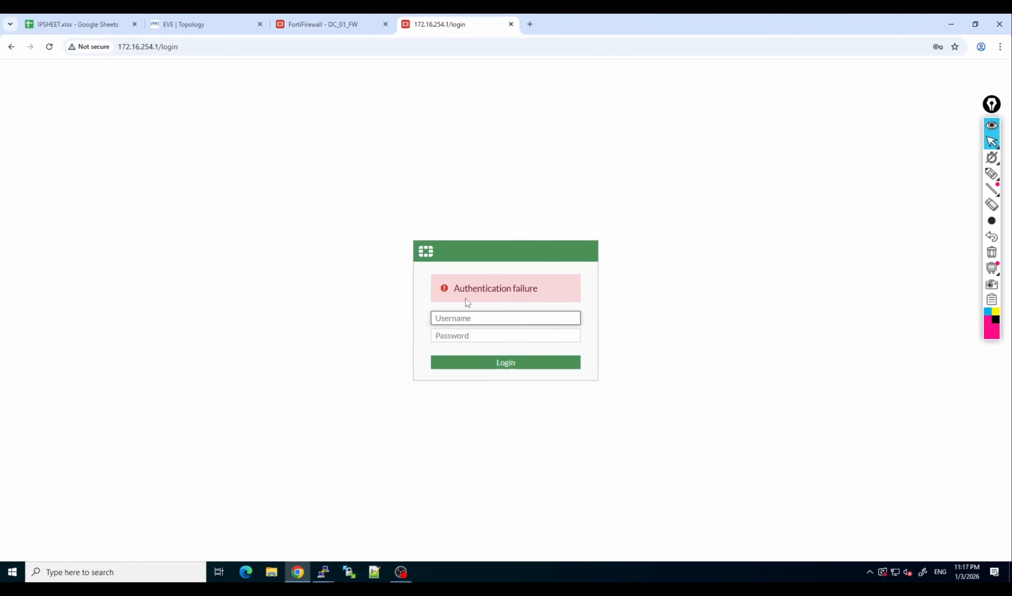
type("admin")
key("Tab")
type("••••••")
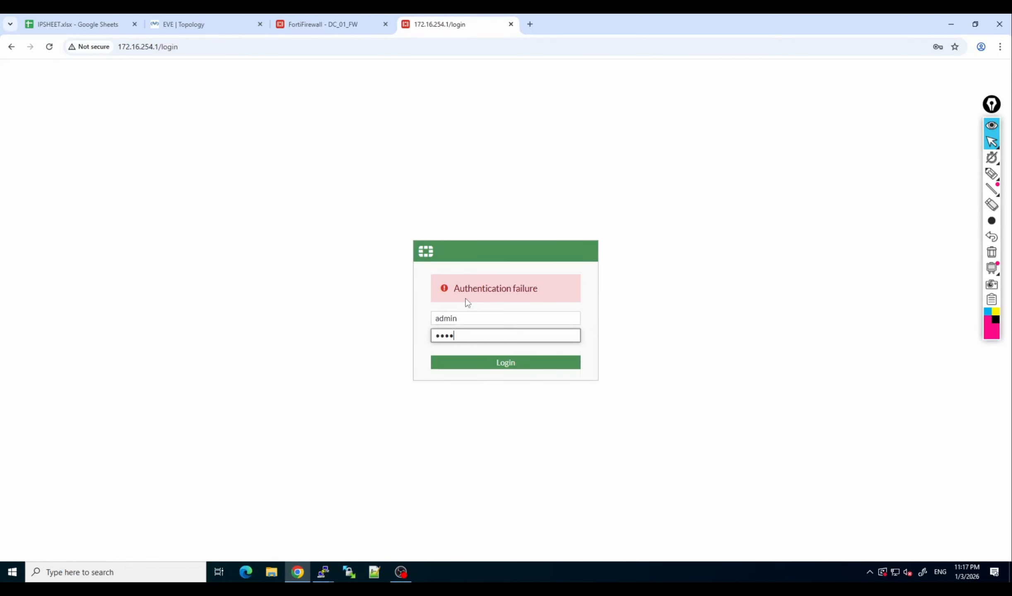
key("Return")
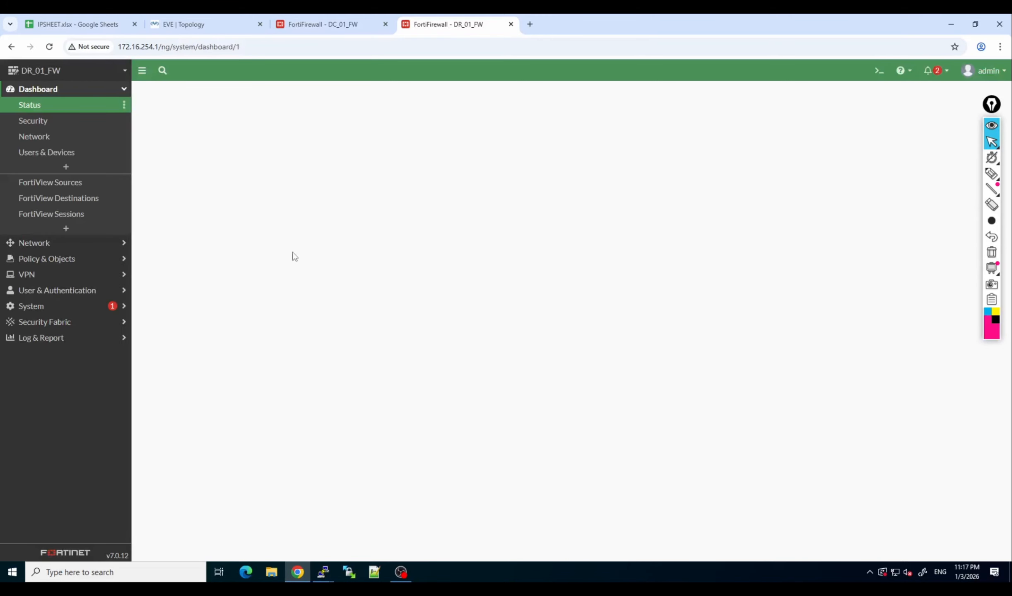
Set port3 on DR_01_FW to manual addressing with IP/netmask 10.100.101.2/24 and save the interface.
left_click(57, 243)
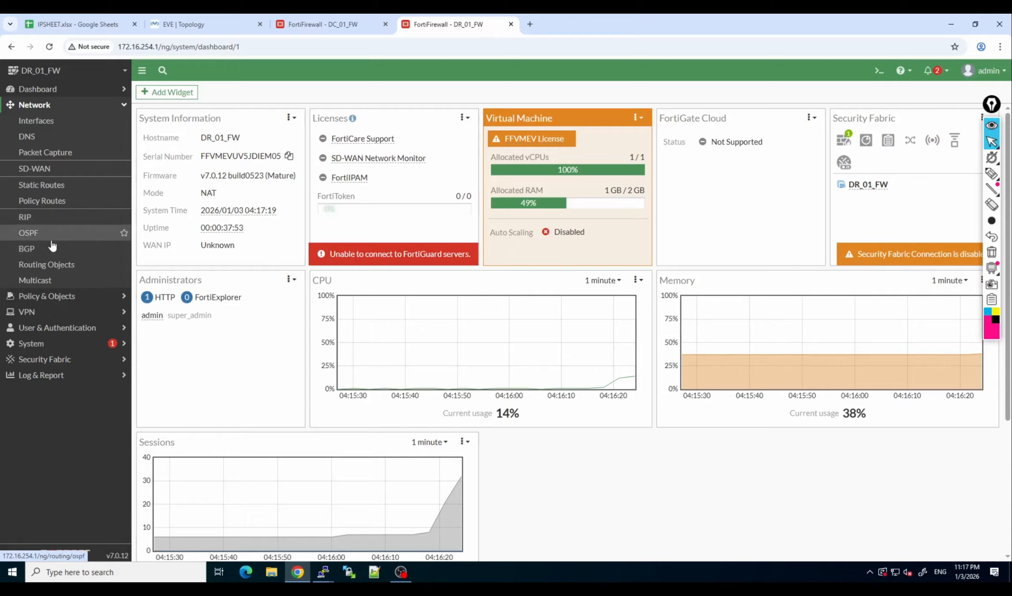
left_click(47, 252)
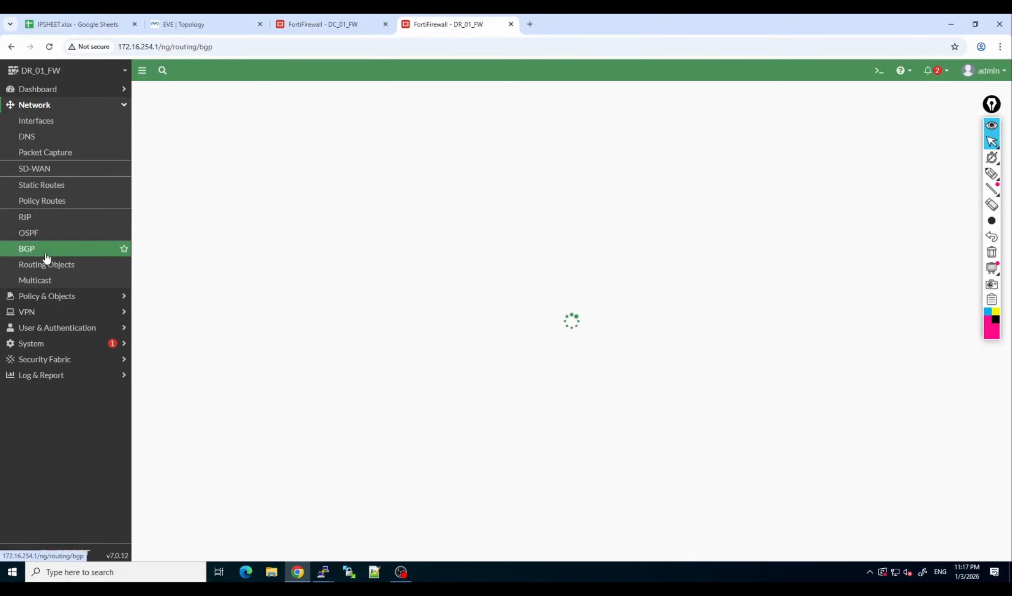
left_click(76, 119)
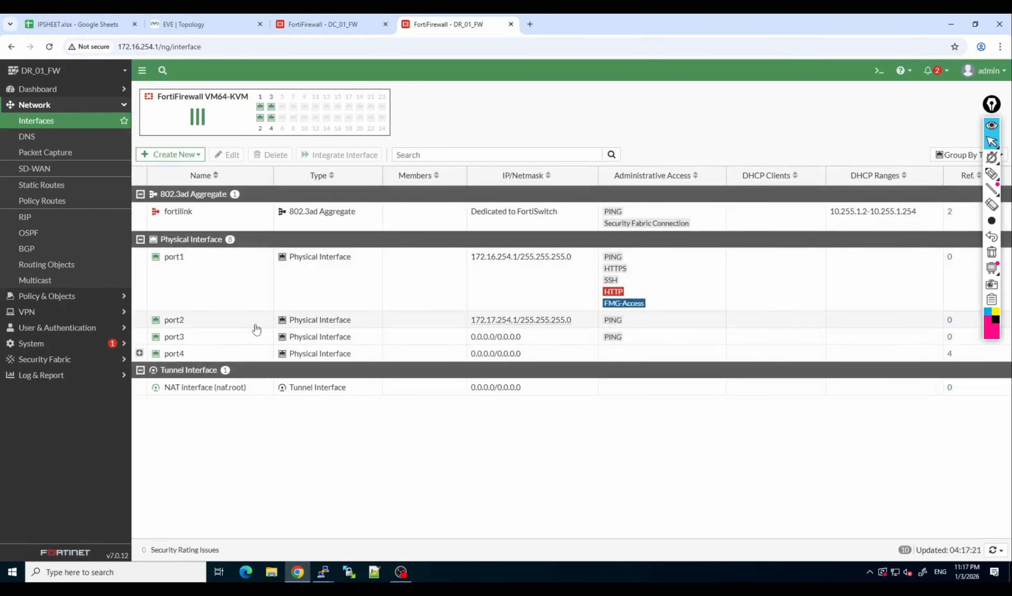
double_click(231, 343)
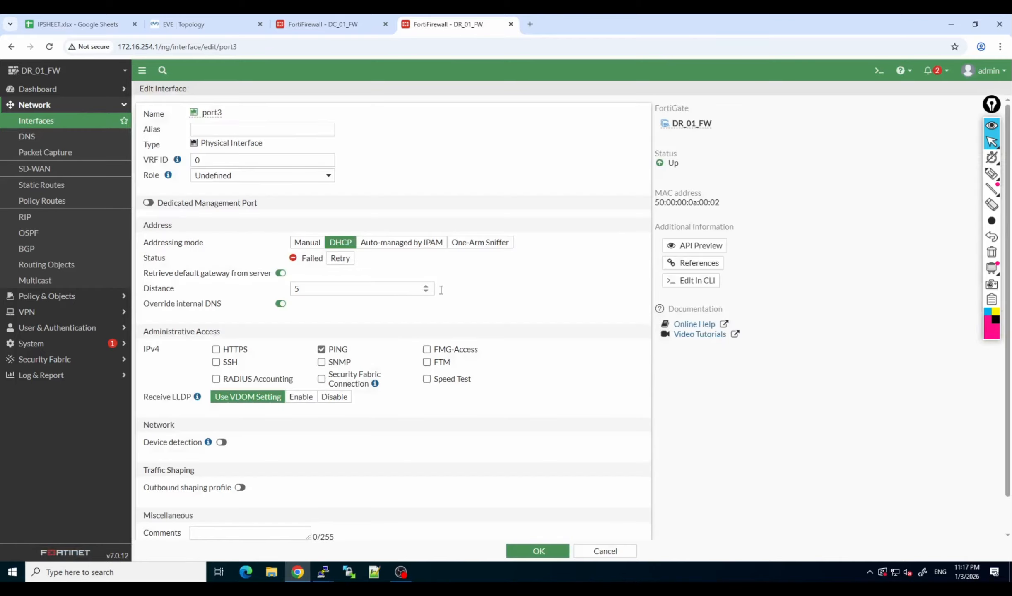
left_click(307, 242)
left_click(316, 258)
key("ctrl+shift+Left")
key("ctrl+shift+Left")
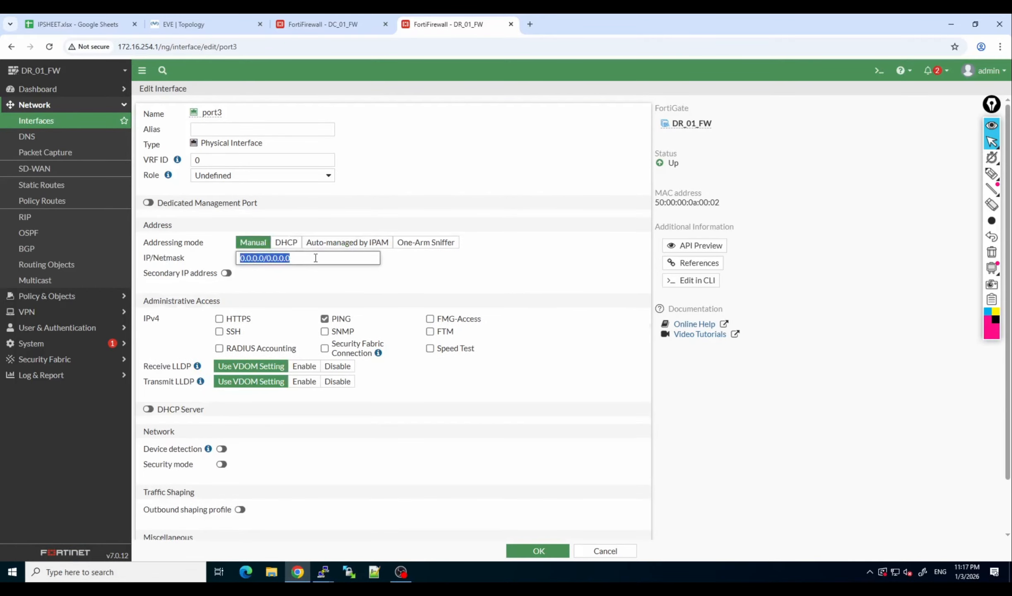
type("10.10")
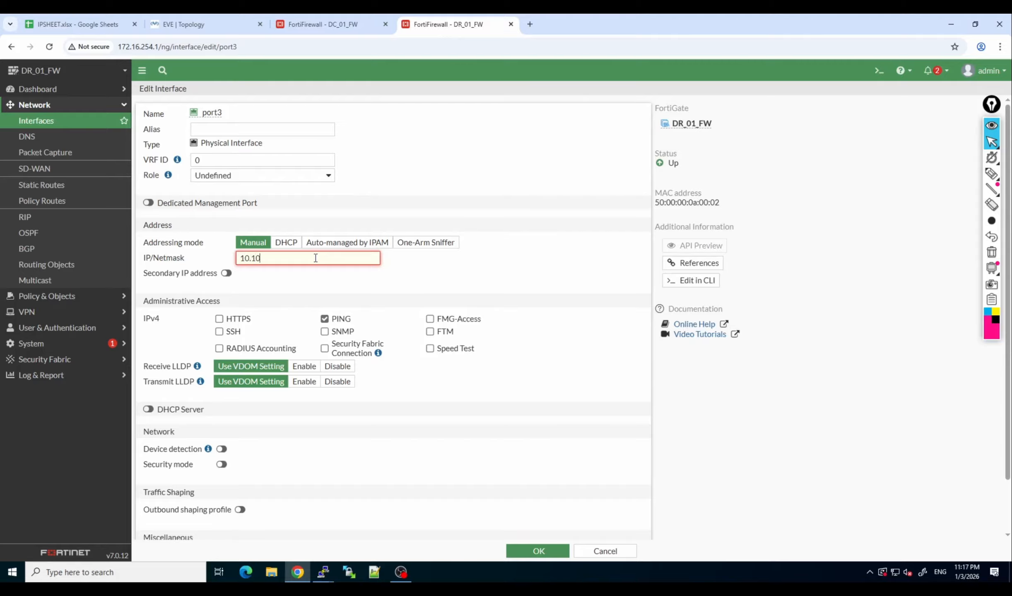
type("0.101.2/24")
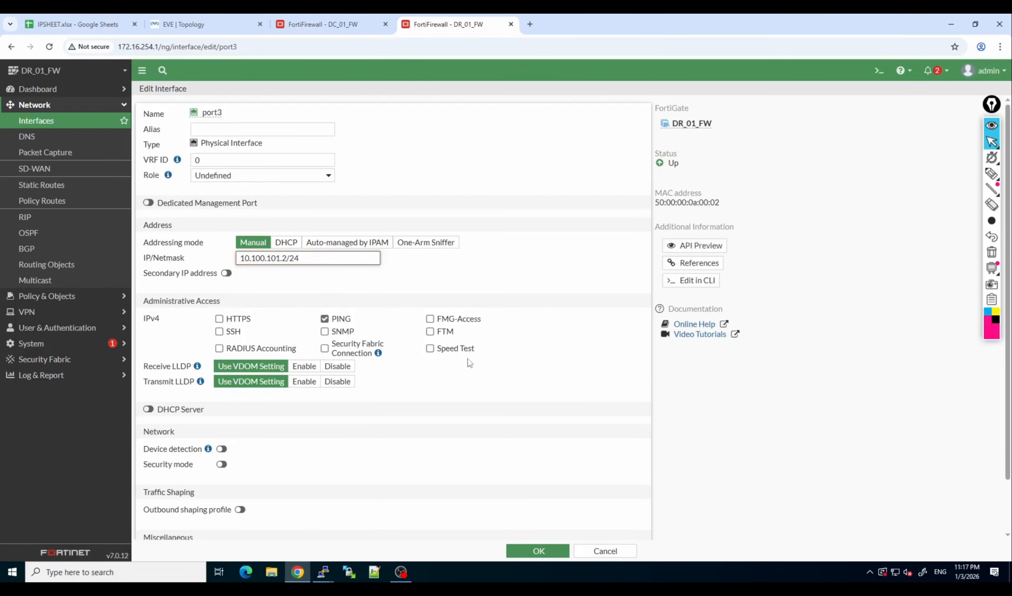
left_click(538, 550)
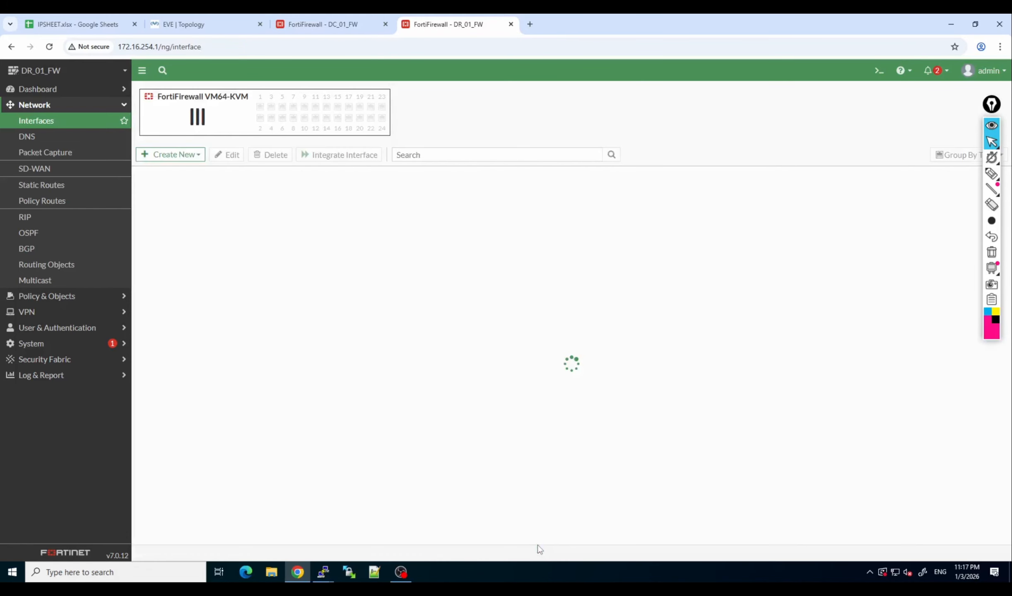
Start a new BGP neighbor on DR_01_FW with IP 10.100.101.1.
left_click(55, 252)
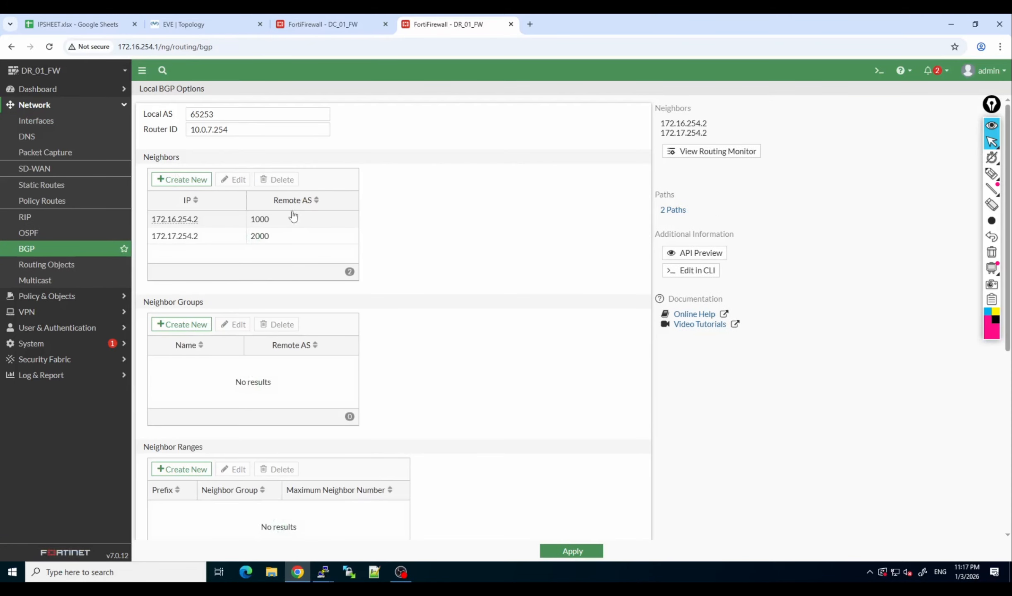
left_click(189, 180)
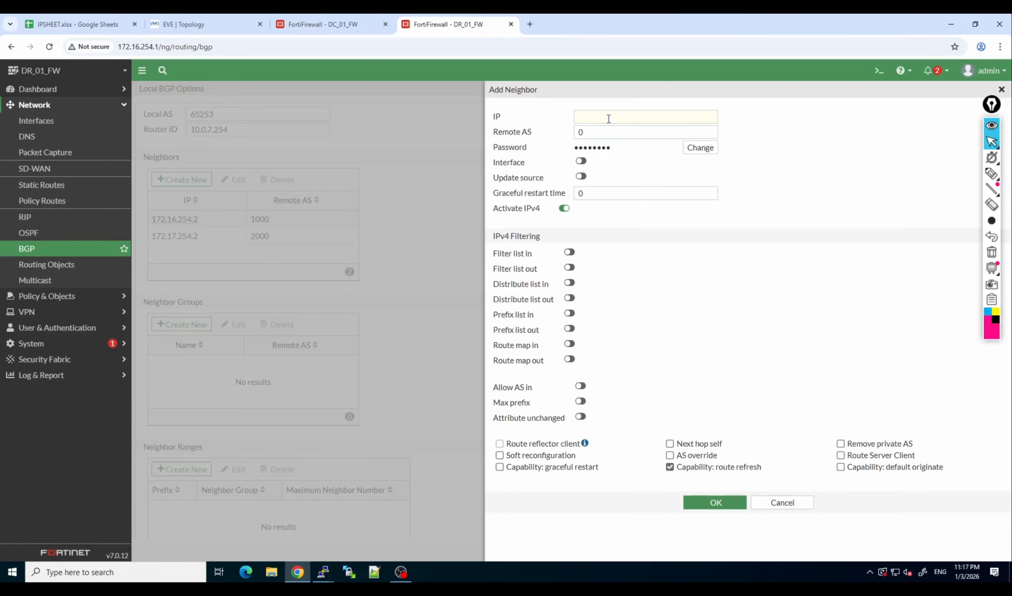
left_click(609, 118)
type("182.")
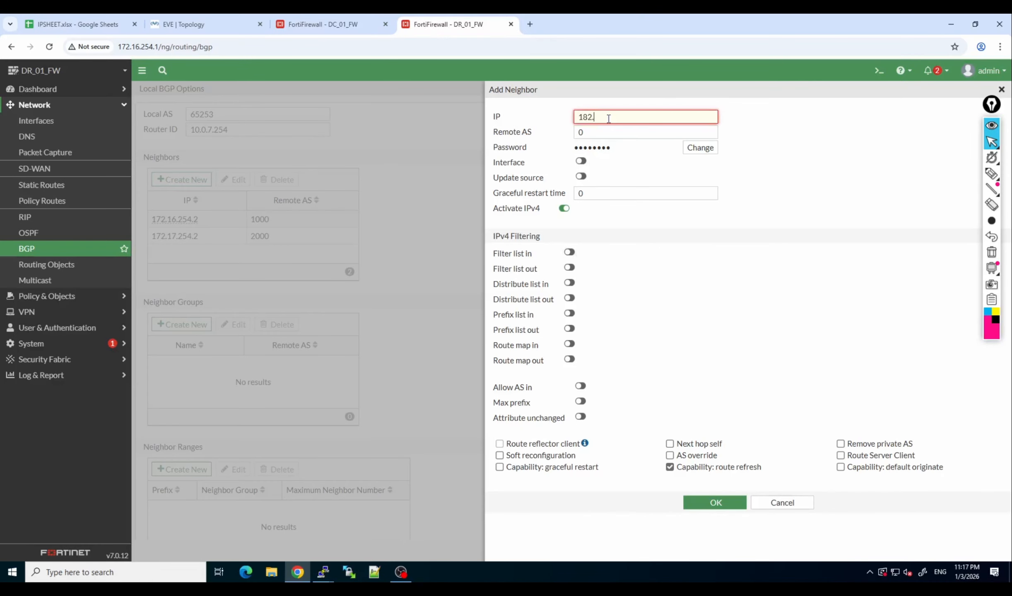
key("BackSpace")
key("BackSpace")
type("10.100.101.1")
key("Tab")
Set the DR_01_FW neighbor's remote AS to 65253, enable soft reconfiguration, save the neighbor and apply the BGP settings.
type("2")
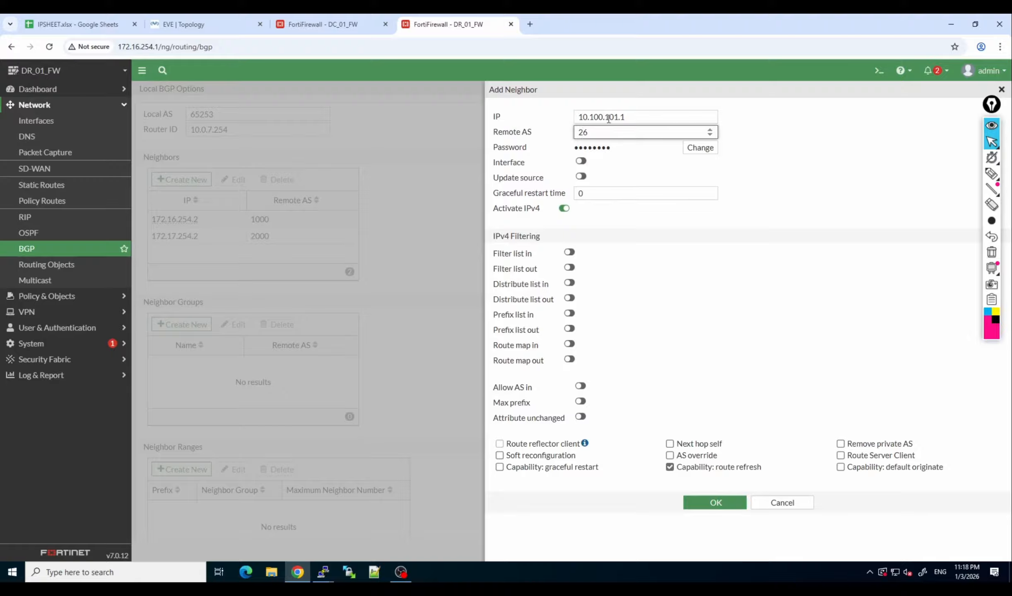
type("6253")
key("BackSpace")
key("BackSpace")
key("BackSpace")
key("BackSpace")
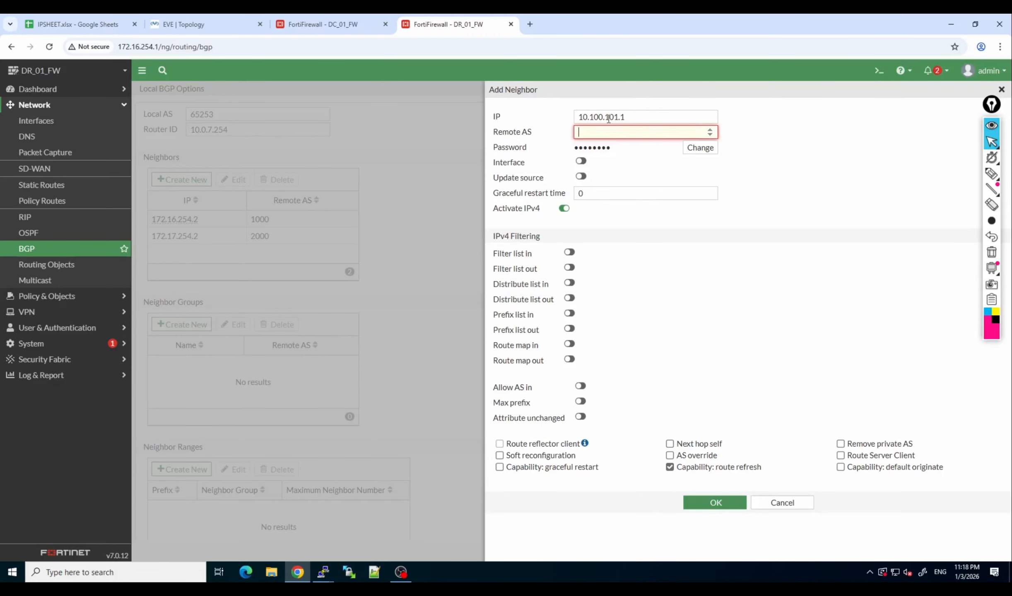
type("652")
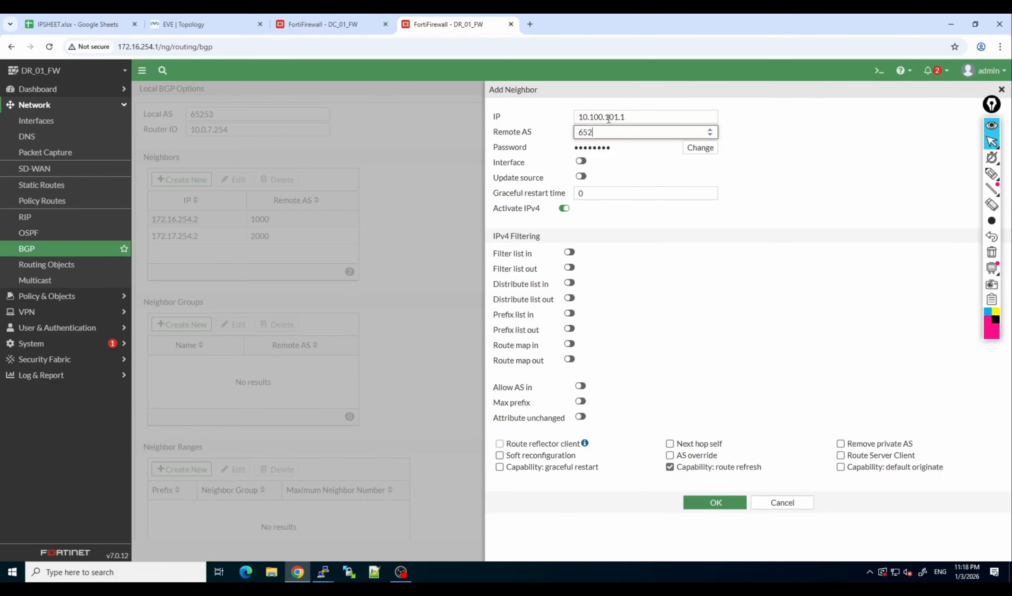
type("53")
left_click(500, 455)
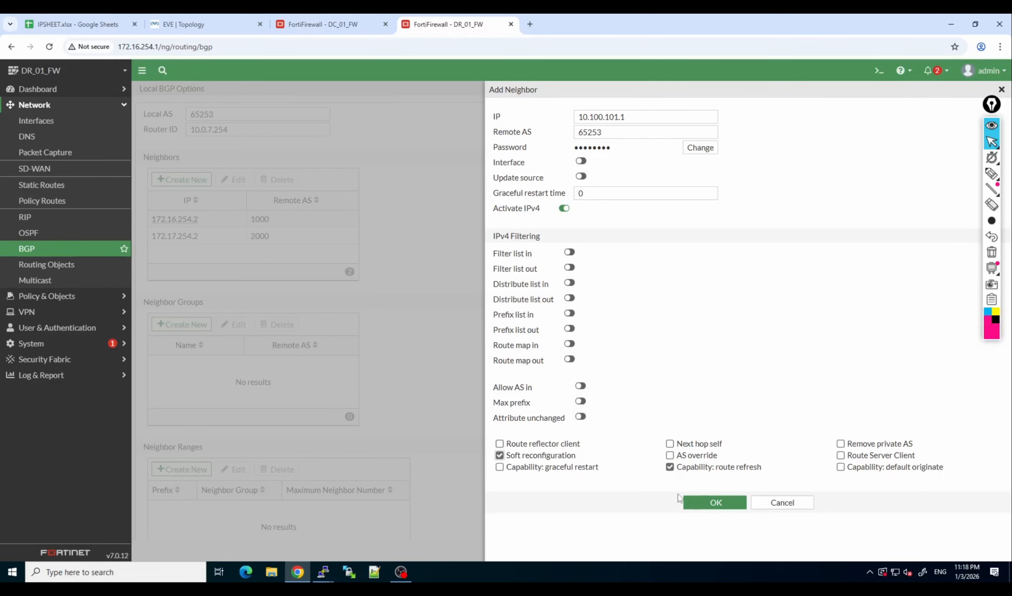
left_click(707, 504)
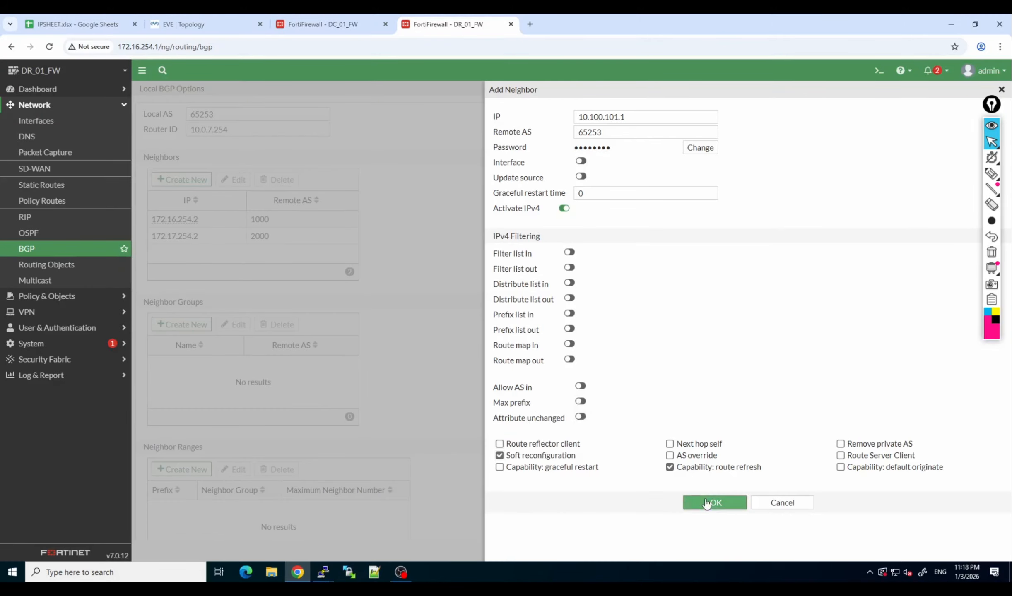
left_click(706, 504)
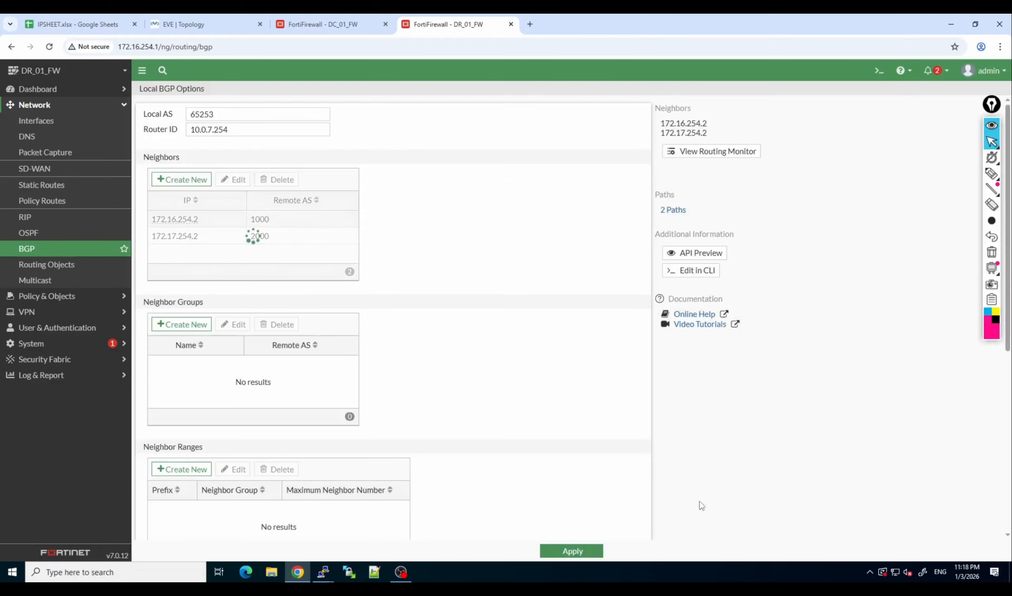
left_click(585, 552)
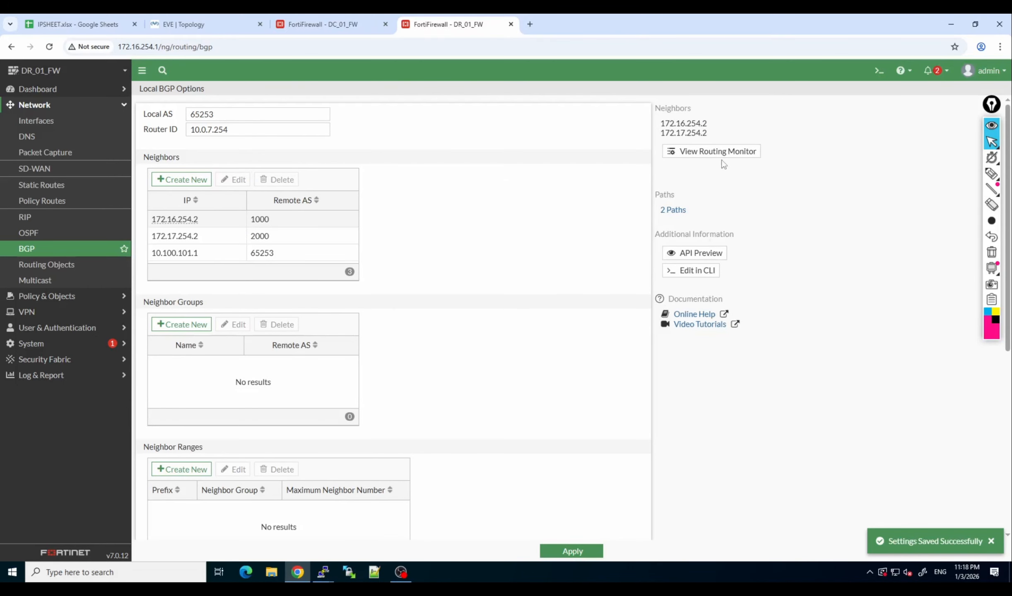
left_click(572, 553)
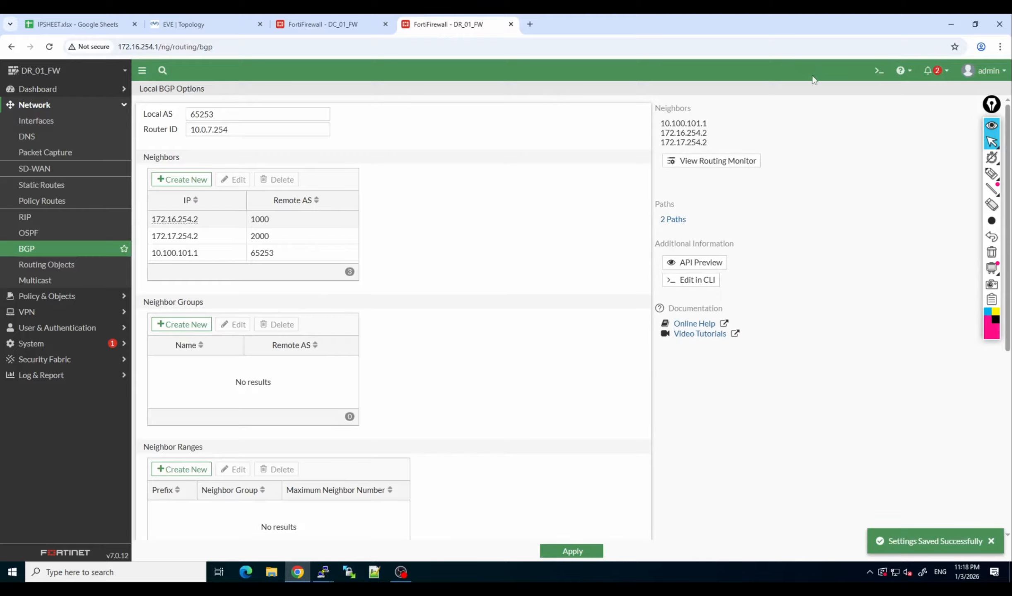
Check the BGP neighbor states in DR_01_FW's routing monitor and switch the view to BGP Paths.
left_click(683, 160)
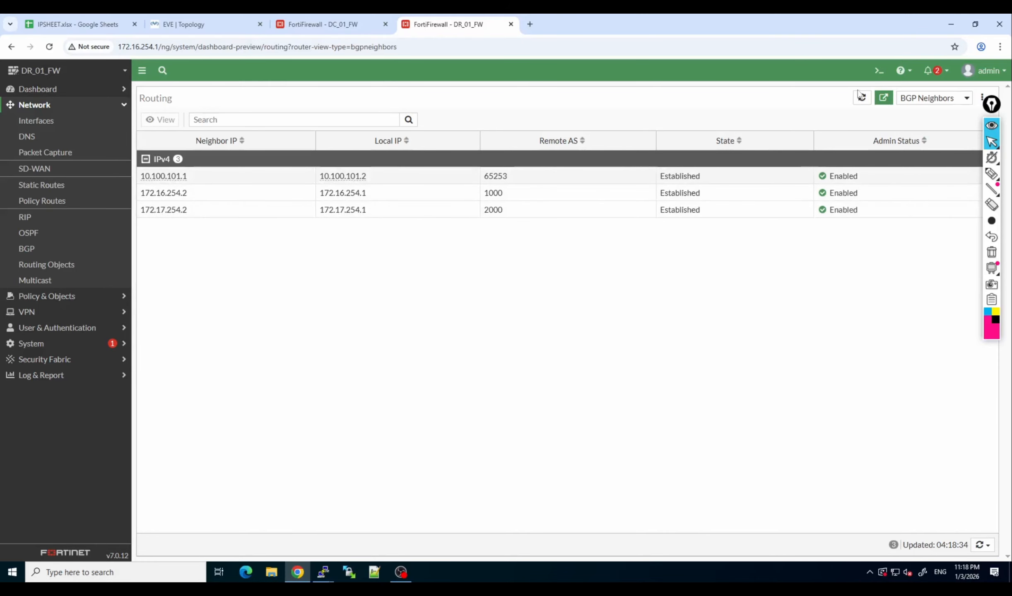
left_click(936, 99)
left_click(938, 153)
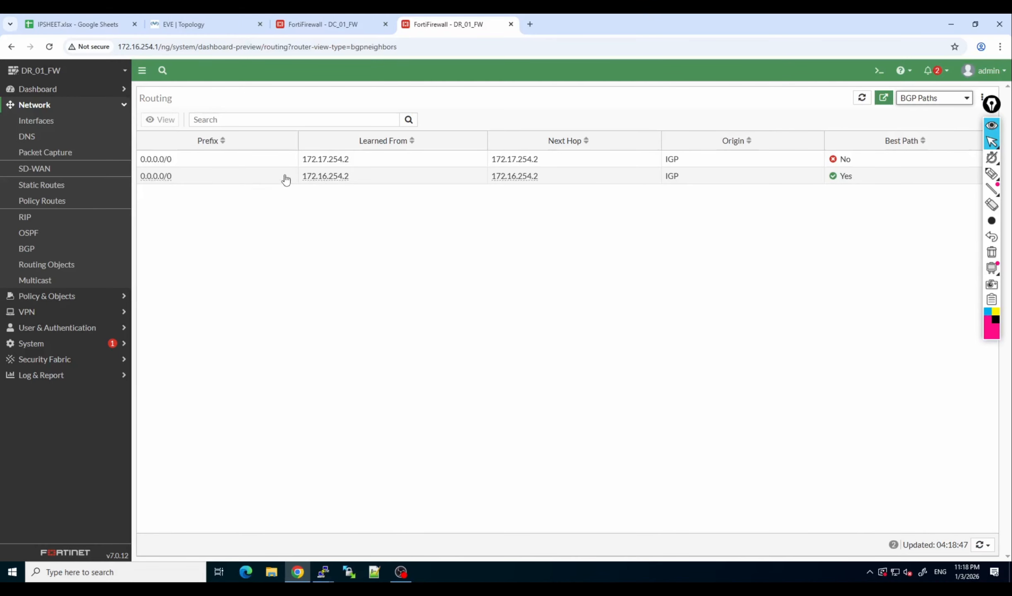
Switch to DC_01_FW and run "get router info routing-table all" in a new CLI console.
left_click(344, 24)
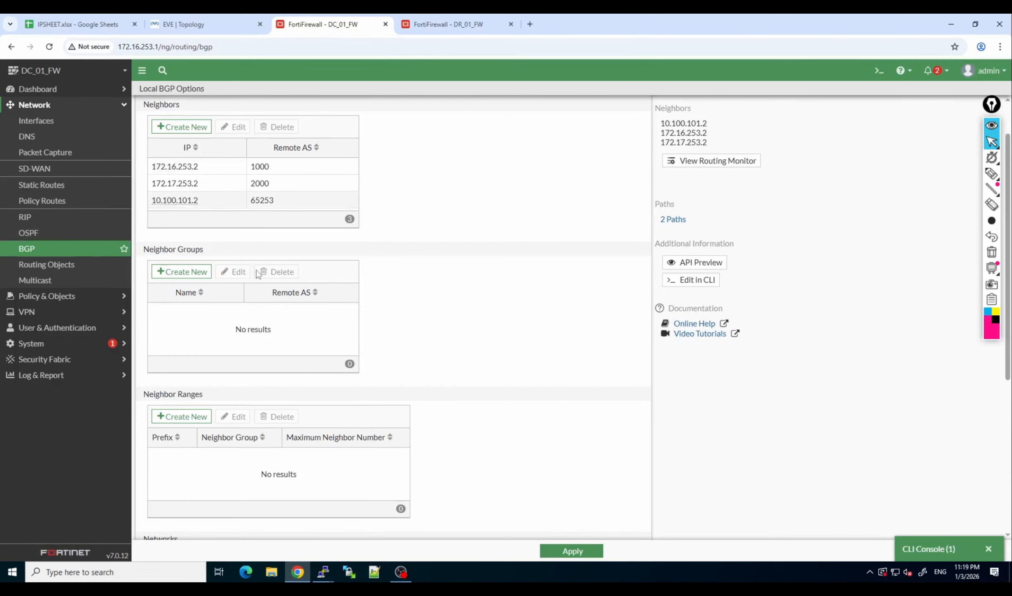
scroll(257, 271, "down", 6)
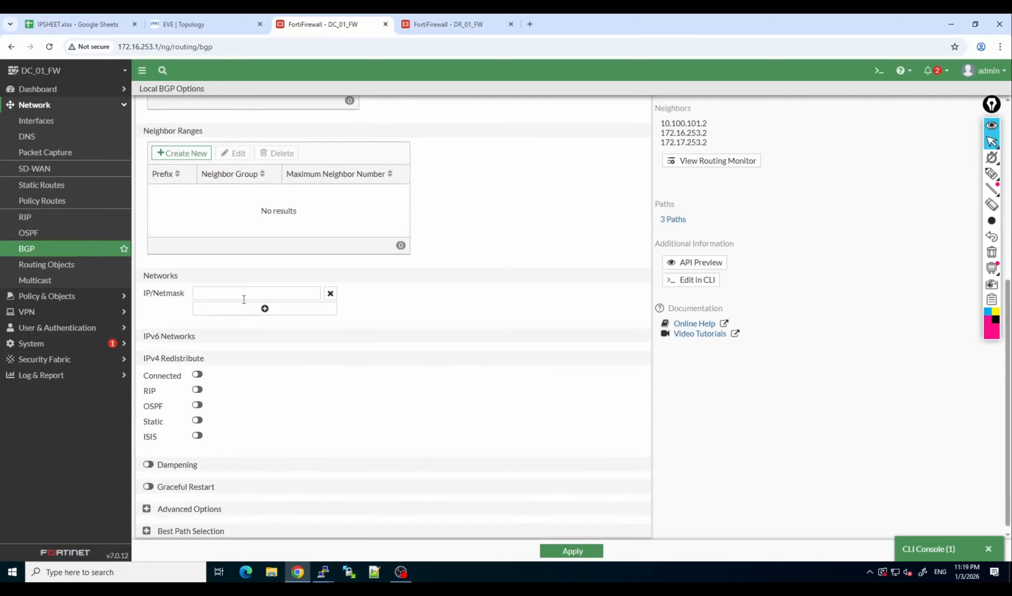
left_click(245, 297)
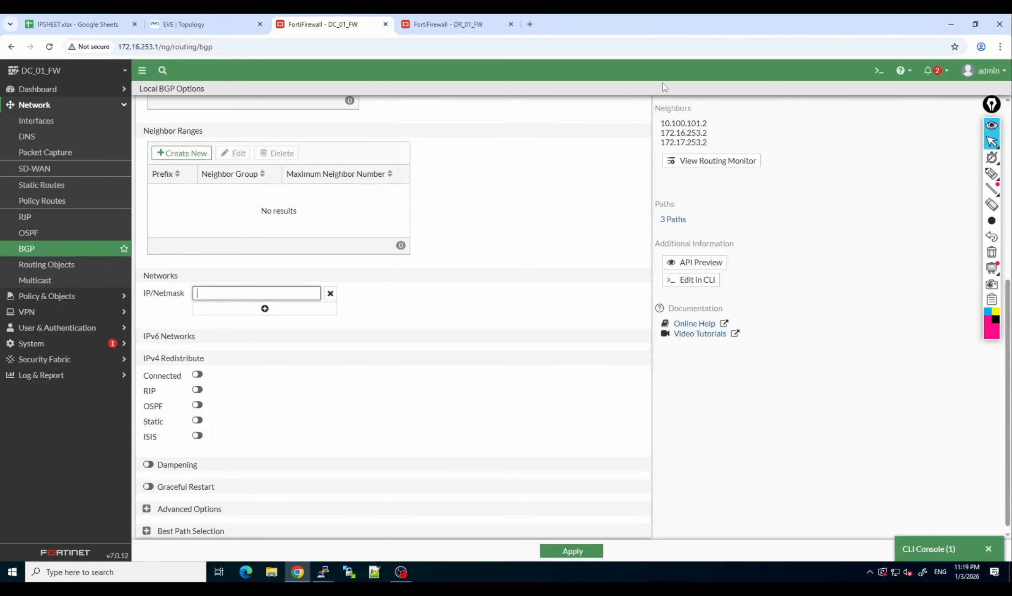
left_click(878, 70)
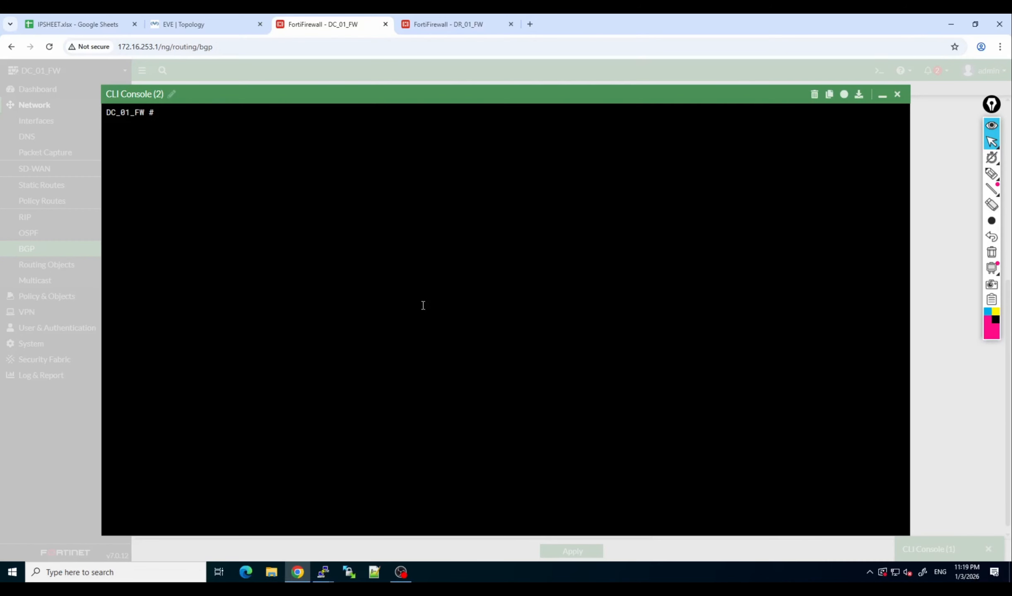
type("get rou")
type("ter info")
type(" bgp")
key("BackSpace")
key("BackSpace")
key("BackSpace")
type("rou")
key("Tab")
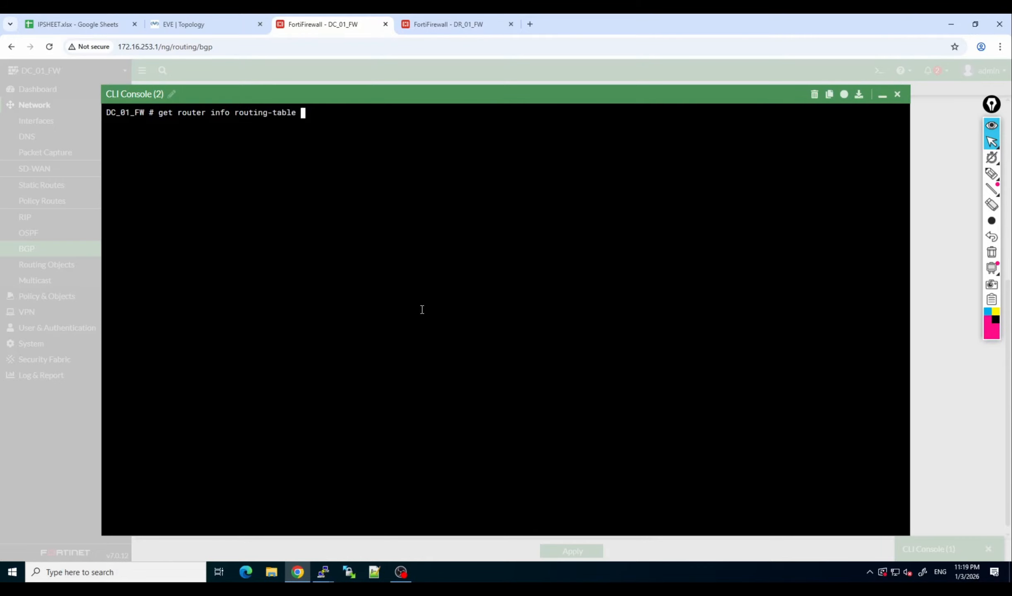
type("all")
key("Return")
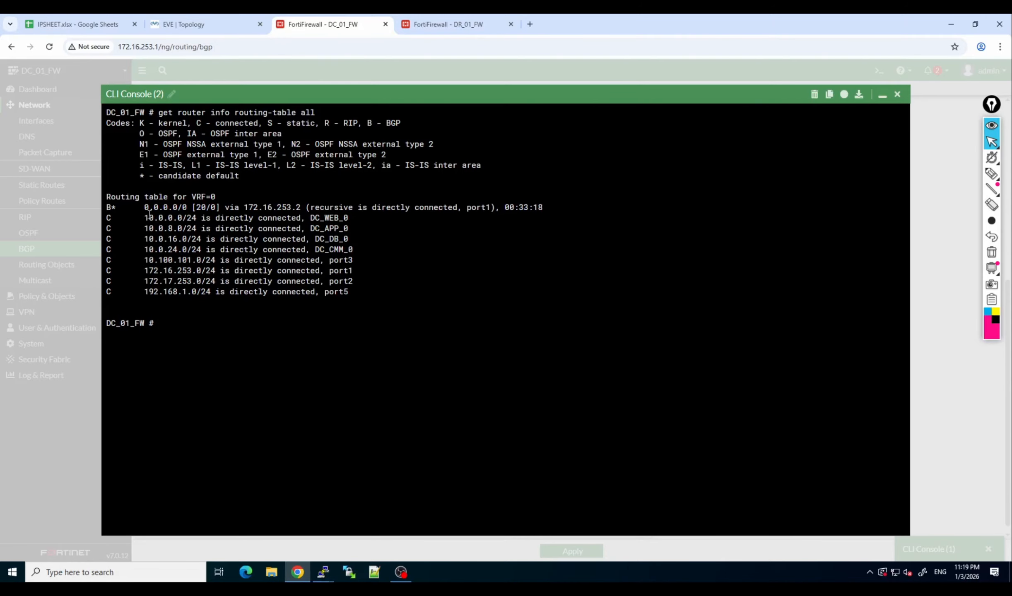
Examine the directly connected networks in the routing table output, especially the DC_WEB_0 subnet, and minimize the console.
left_click_drag(144, 214, 363, 283)
left_click(279, 280)
left_click_drag(145, 218, 193, 218)
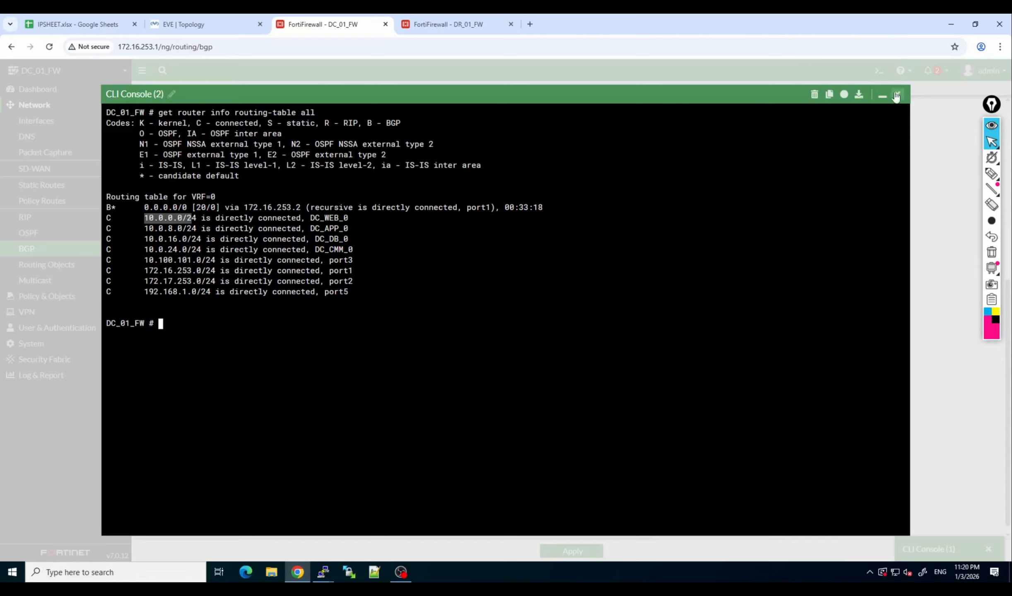
left_click(882, 95)
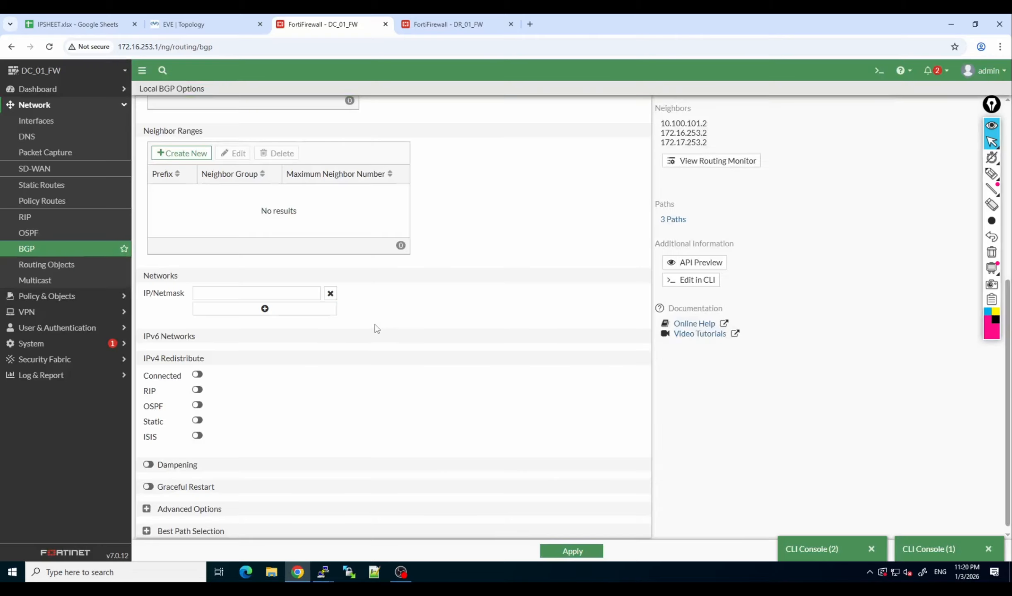
Enter 10.0.0.0/24 as the first advertised network in DC_01_FW's BGP settings.
left_click(307, 293)
type("10.")
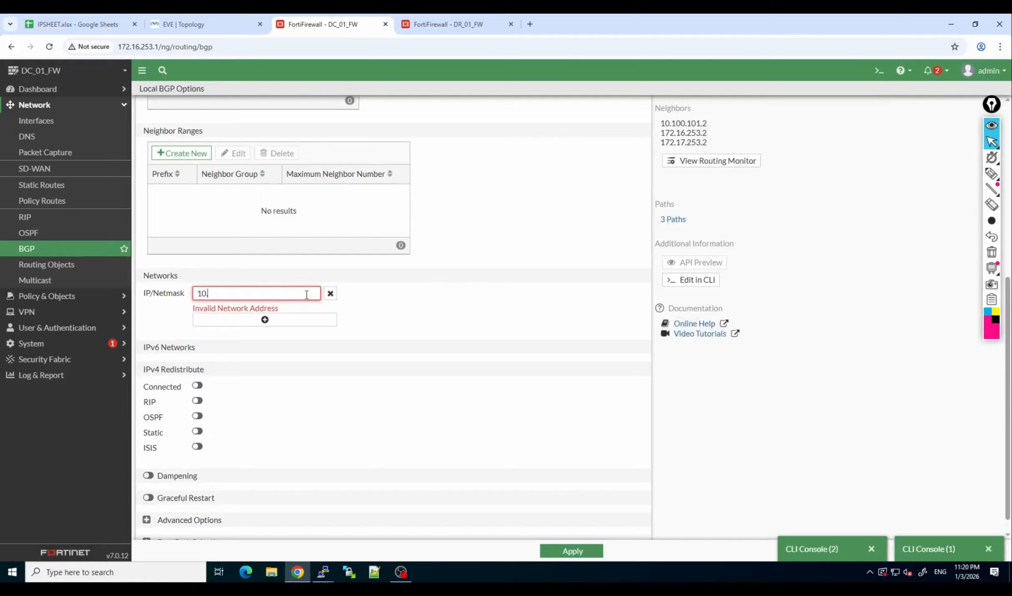
type("1")
type(".0.0.0")
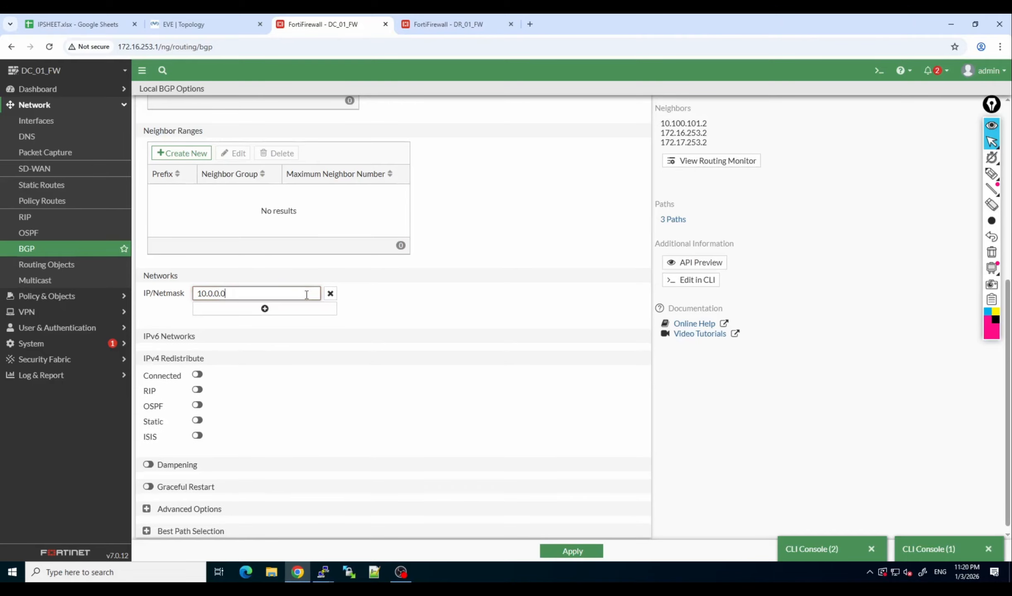
type("/24")
Add 10.0.1.0/24 as a second BGP network on DC_01_FW and apply the settings.
left_click(293, 317)
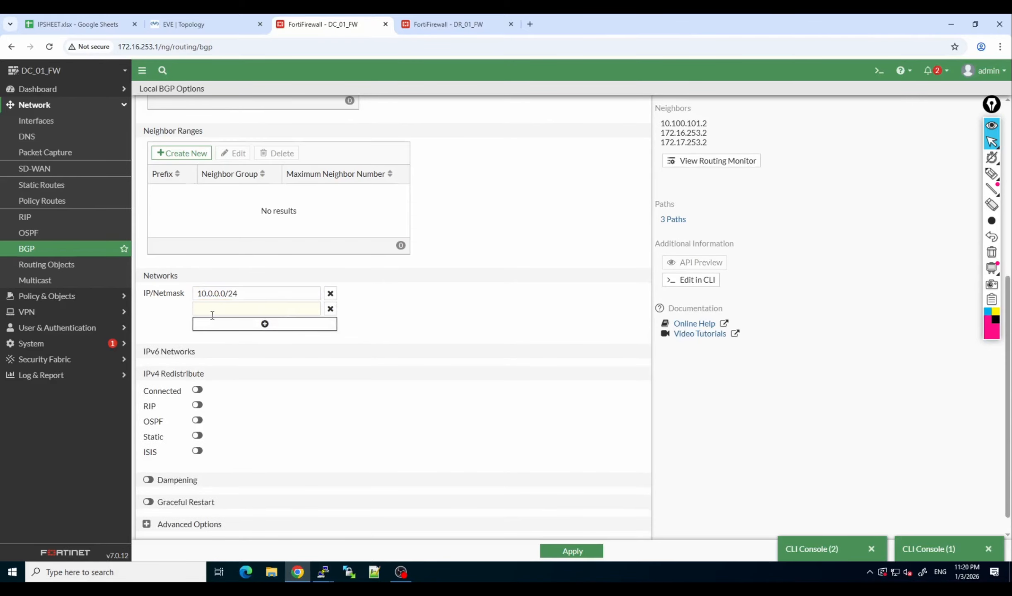
left_click(213, 310)
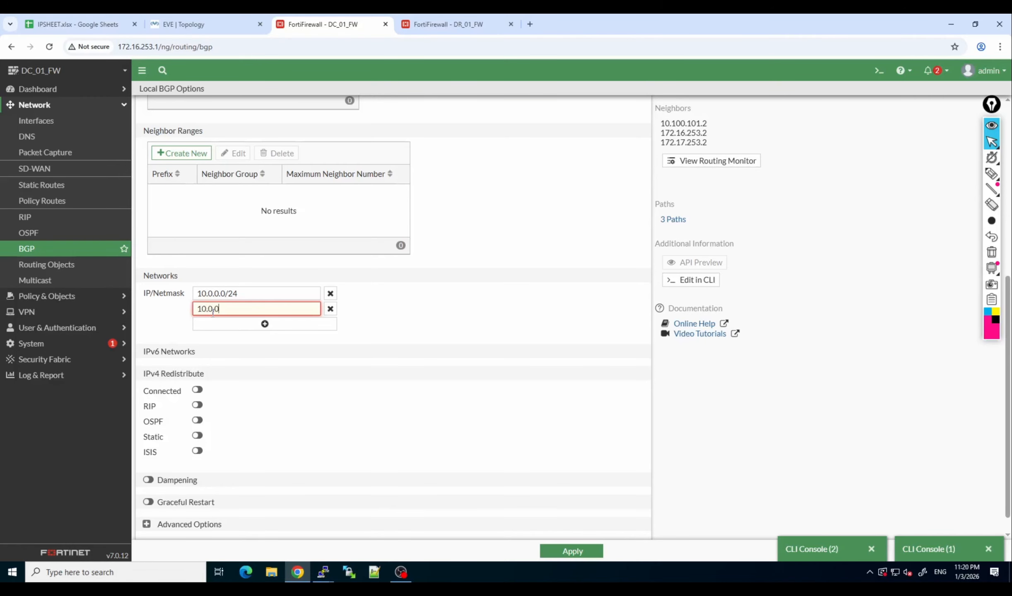
type(".0/24")
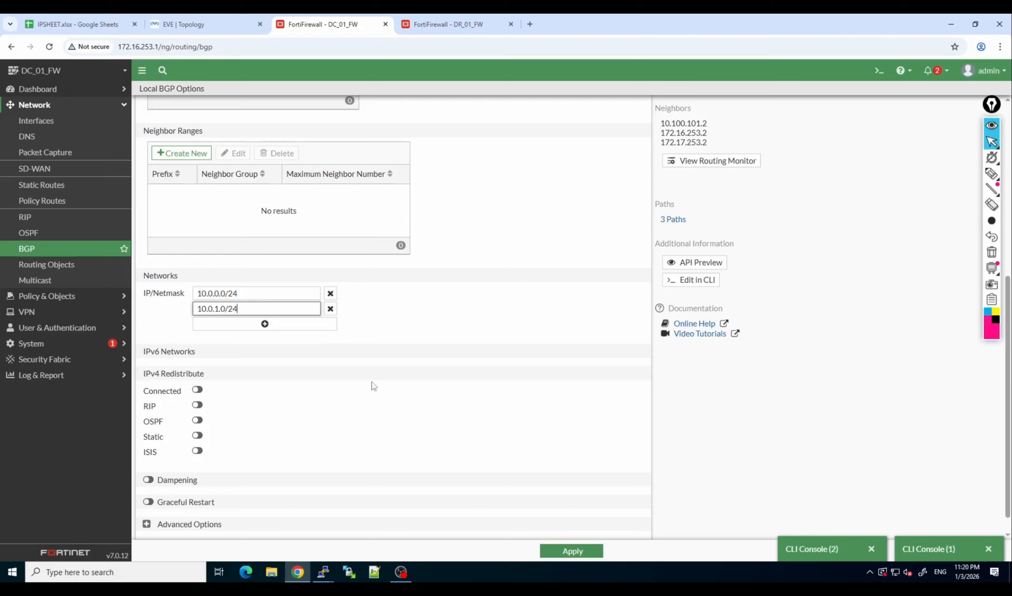
left_click(564, 550)
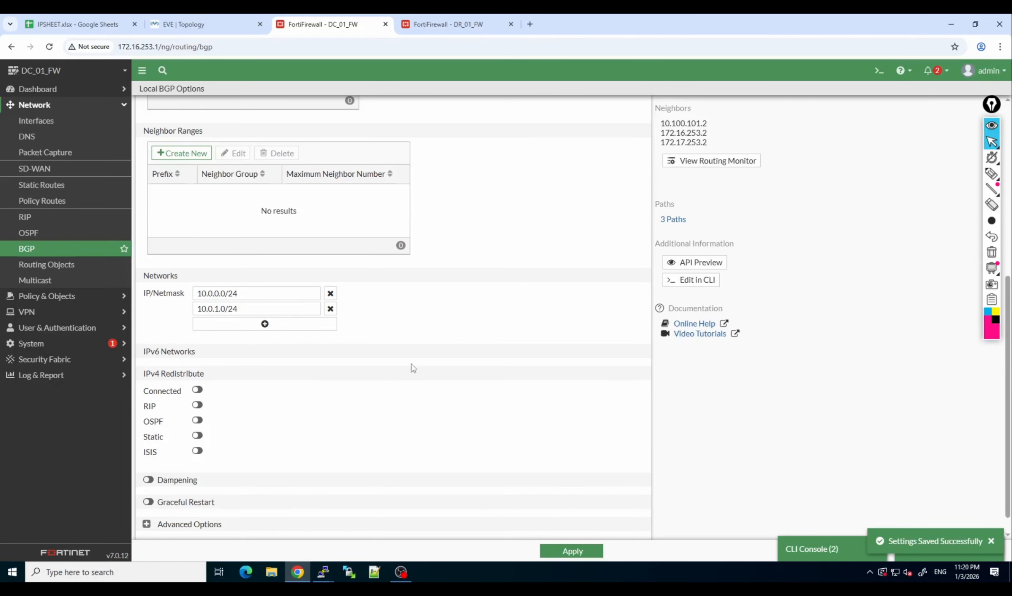
left_click(214, 23)
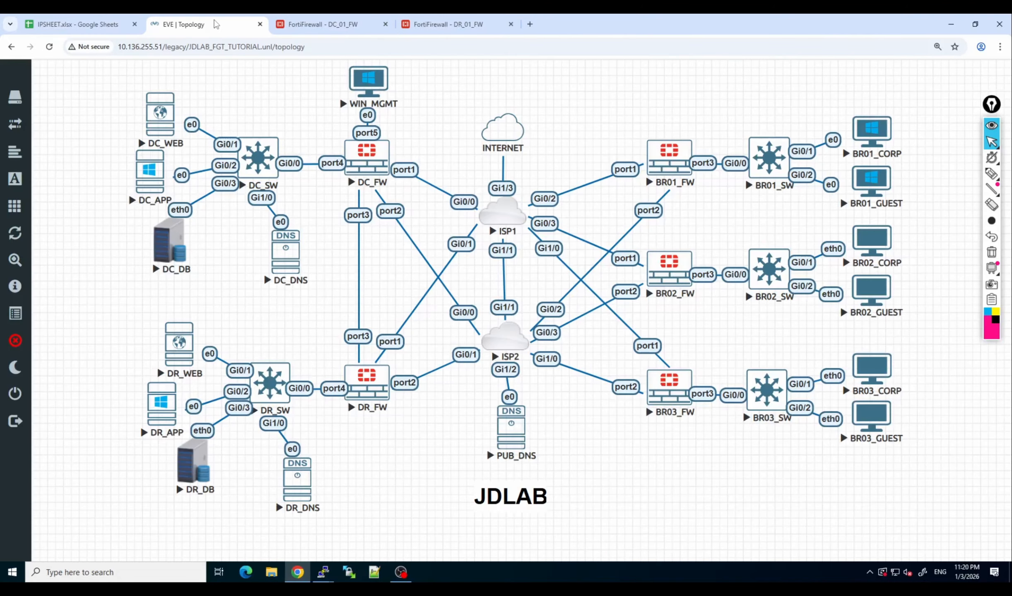
left_click(378, 166)
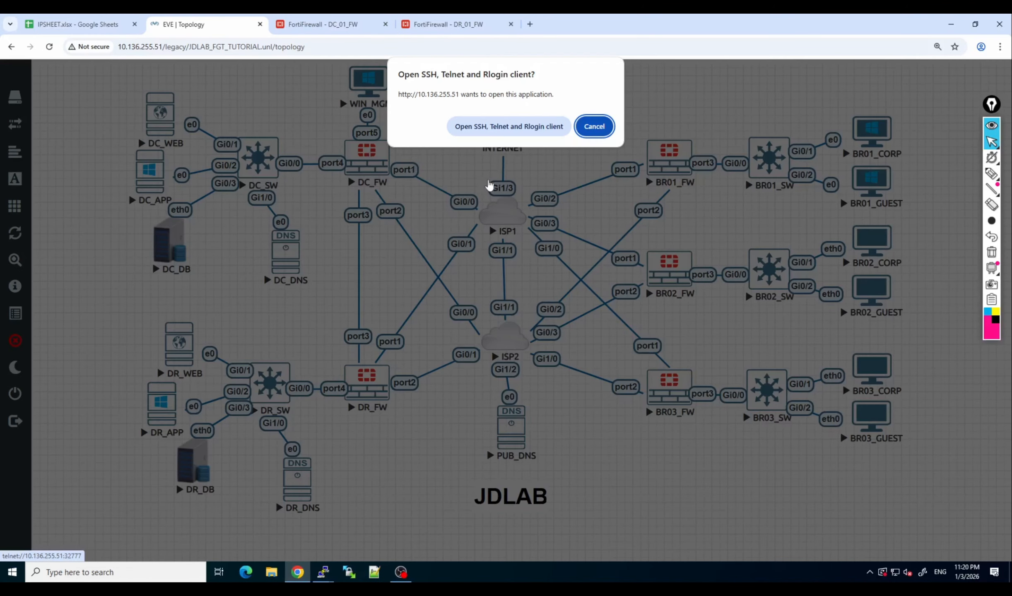
left_click(585, 127)
Return to DC_01_FW and apply its BGP settings again with networks 10.0.0.0/24 and 10.0.1.0/24.
left_click(345, 26)
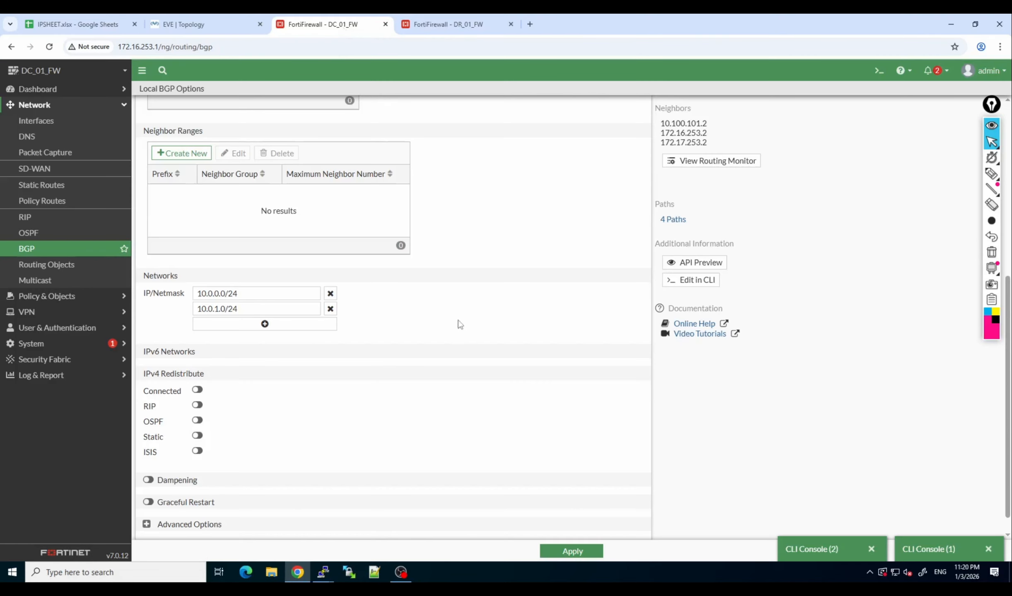
left_click(559, 553)
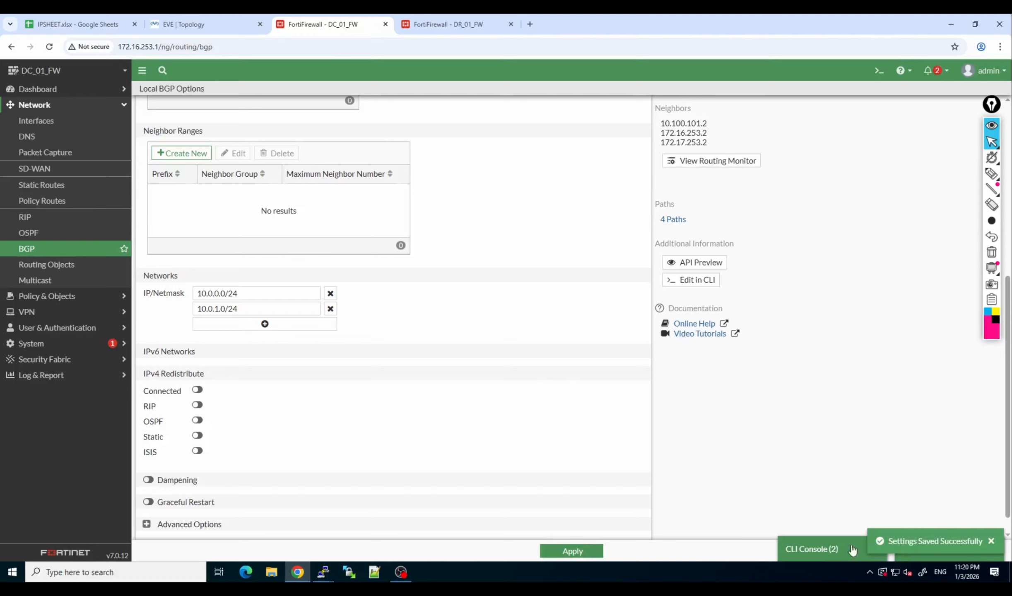
left_click(832, 553)
Switch to DR_01_FW and run "get router info bgp summary" in a new CLI console.
left_click(435, 24)
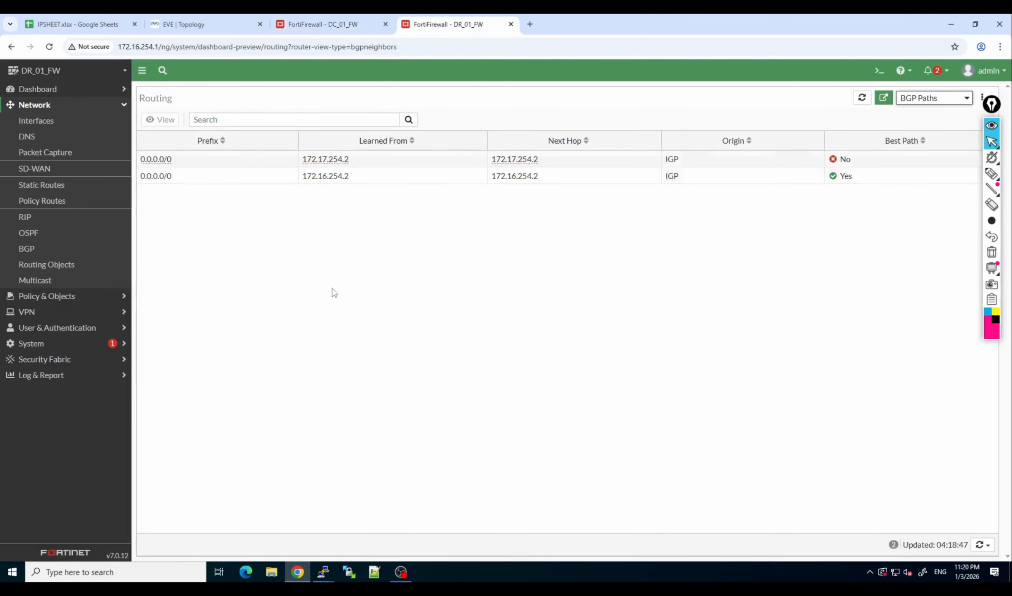
left_click(877, 70)
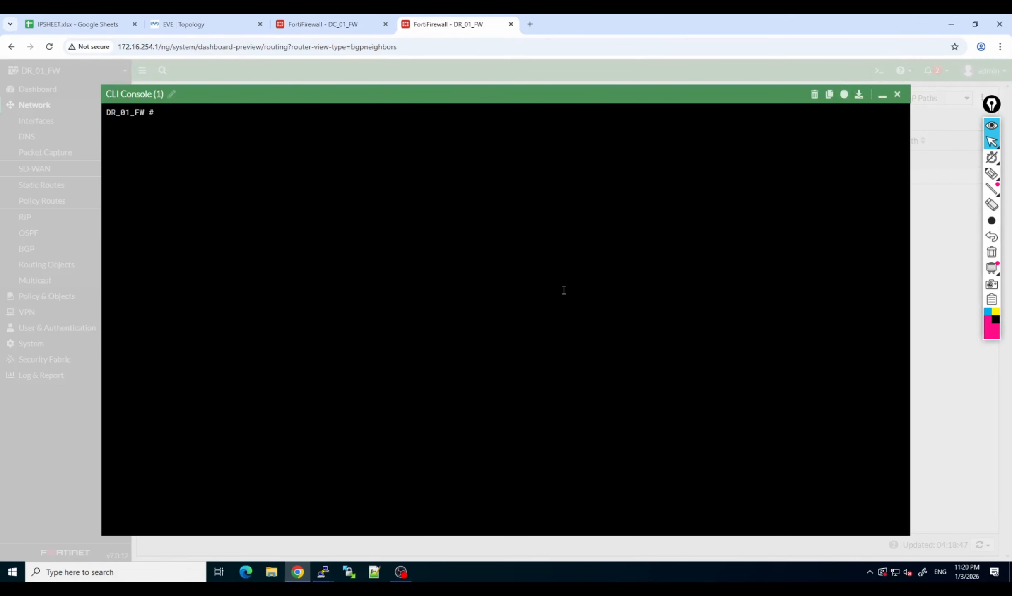
type("get router info bgp summary")
key("Return")
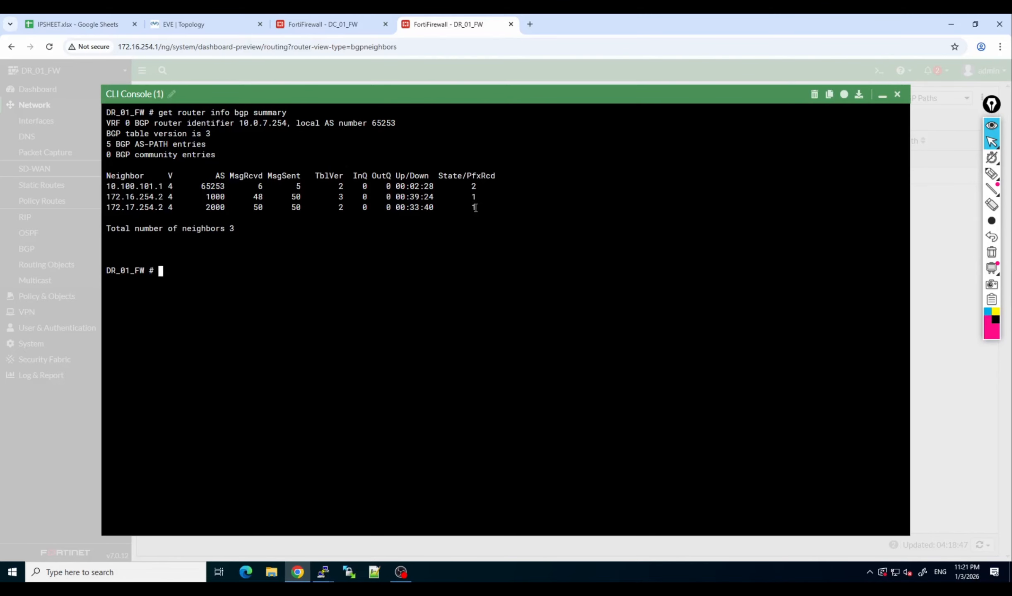
Examine the received-prefix counts per neighbor in the BGP summary, especially for the internal peer 10.100.101.1.
left_click_drag(475, 208, 467, 207)
left_click(476, 210)
type("g")
key("BackSpace")
left_click_drag(468, 176, 476, 186)
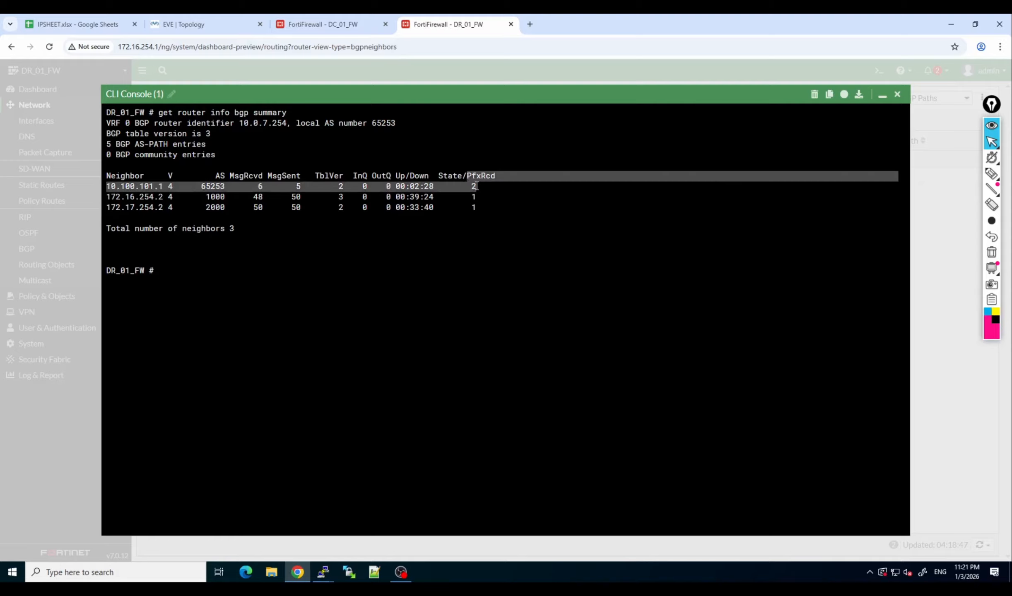
left_click(476, 186)
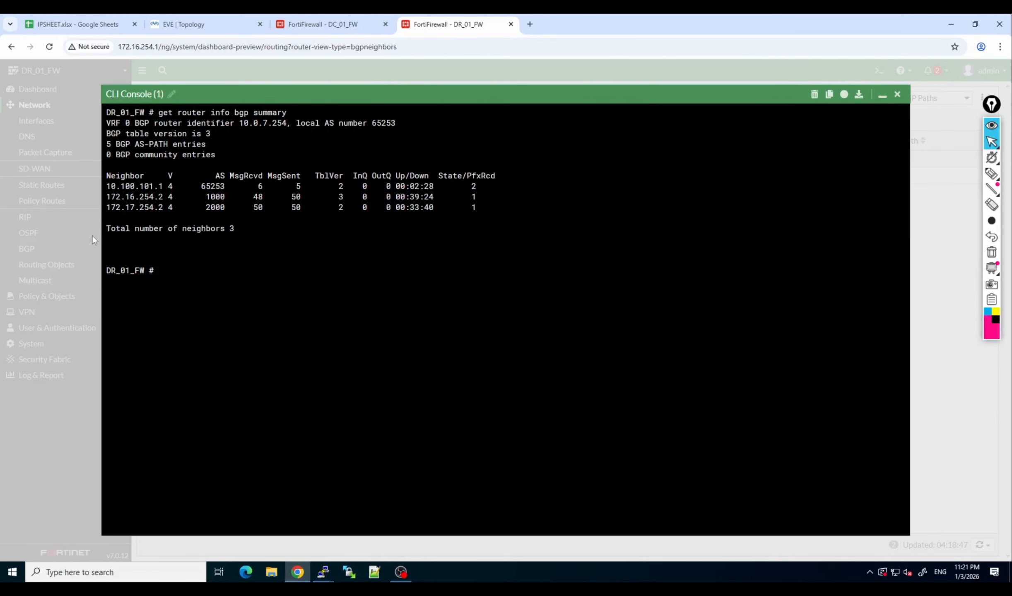
Run "get router info bgp neighbors 10.100.101.1 rou" and examine the default route and its next hop in the output.
type("get")
type("router info bgp ne")
key("Tab")
double_click(155, 185)
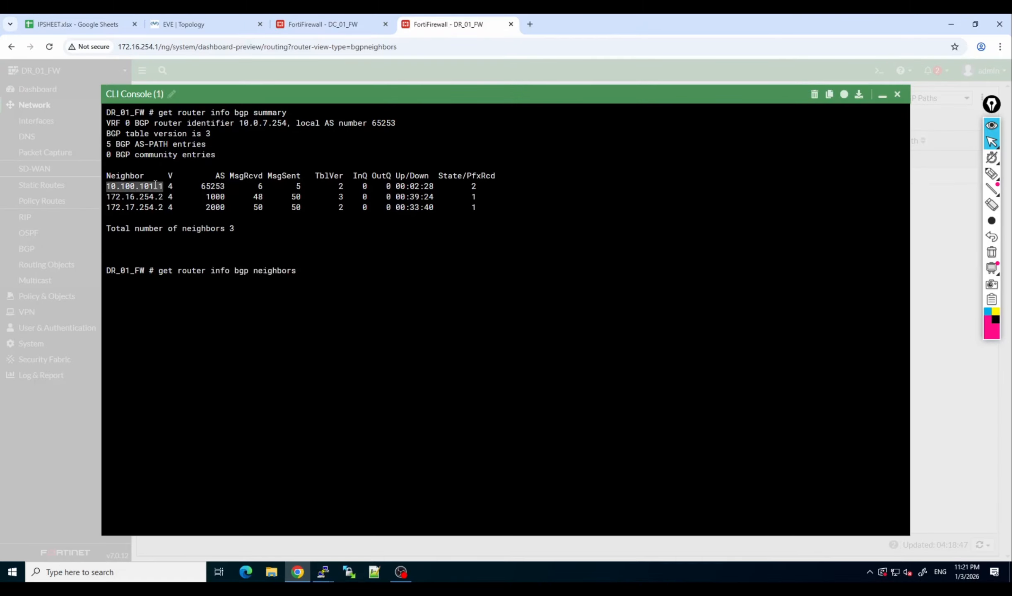
type("10.100.101.1")
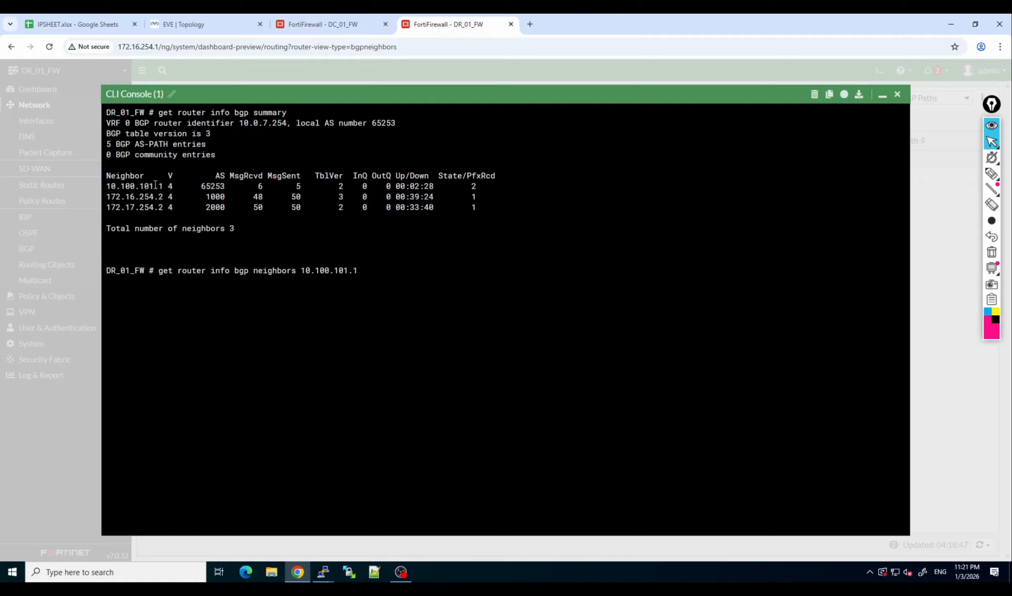
type("rou")
key("Return")
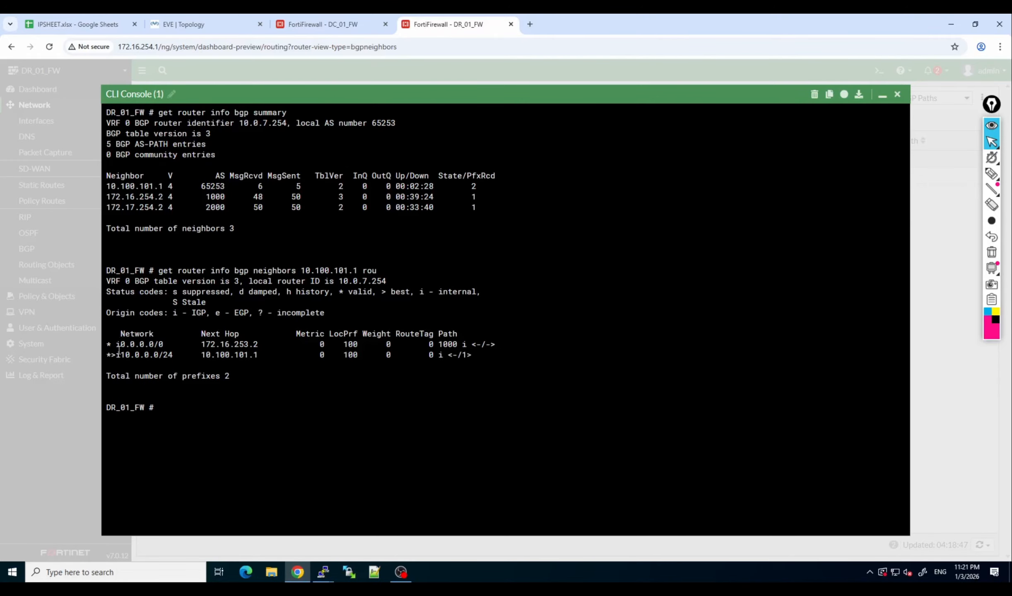
mouse_move(121, 359)
left_mouse_down()
mouse_move(170, 359)
mouse_move(163, 344)
mouse_move(122, 342)
left_mouse_up()
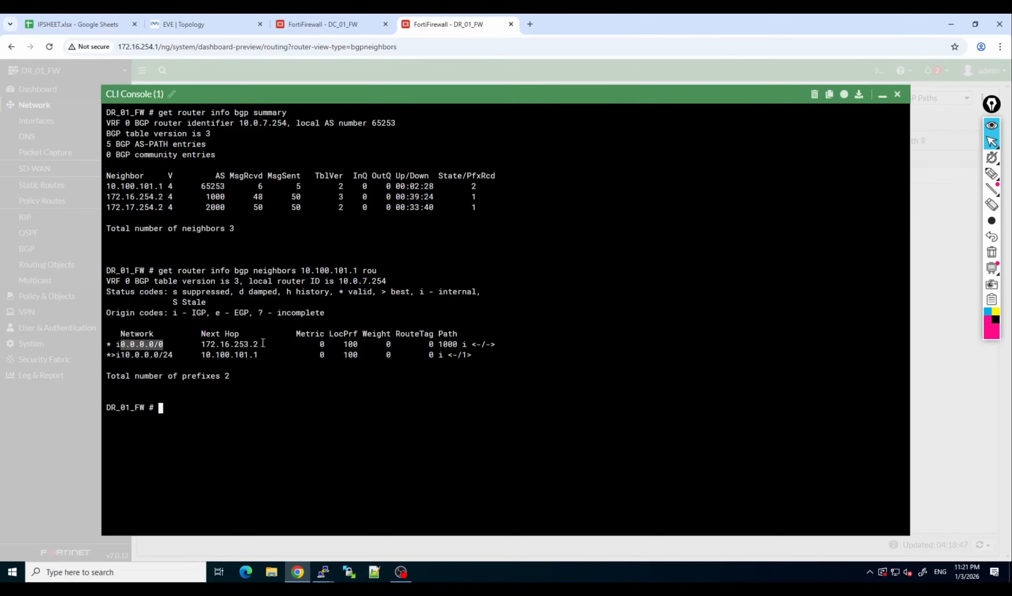
left_click_drag(262, 344, 203, 346)
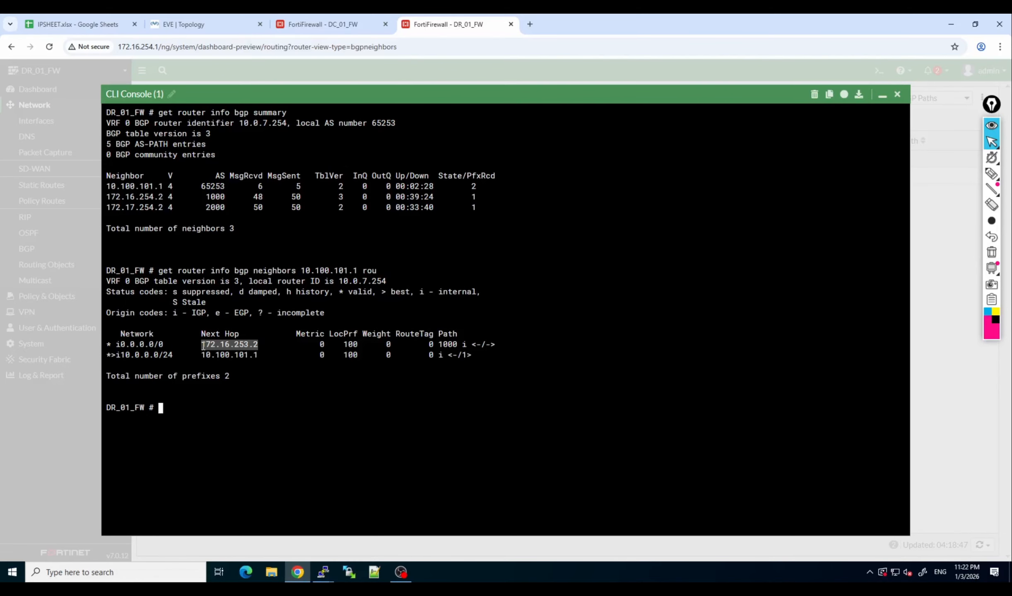
Switch to the EVE topology and draw a pink arrow at DC_FW's port4 side and a yellow arrow from ISP1 to DC_FW.
left_click(182, 24)
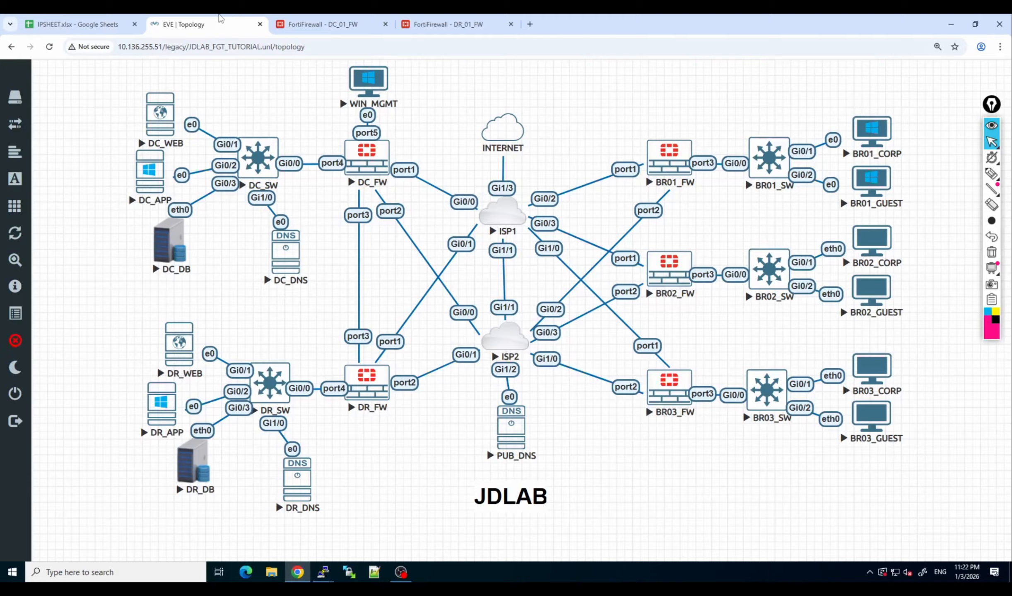
left_click(991, 173)
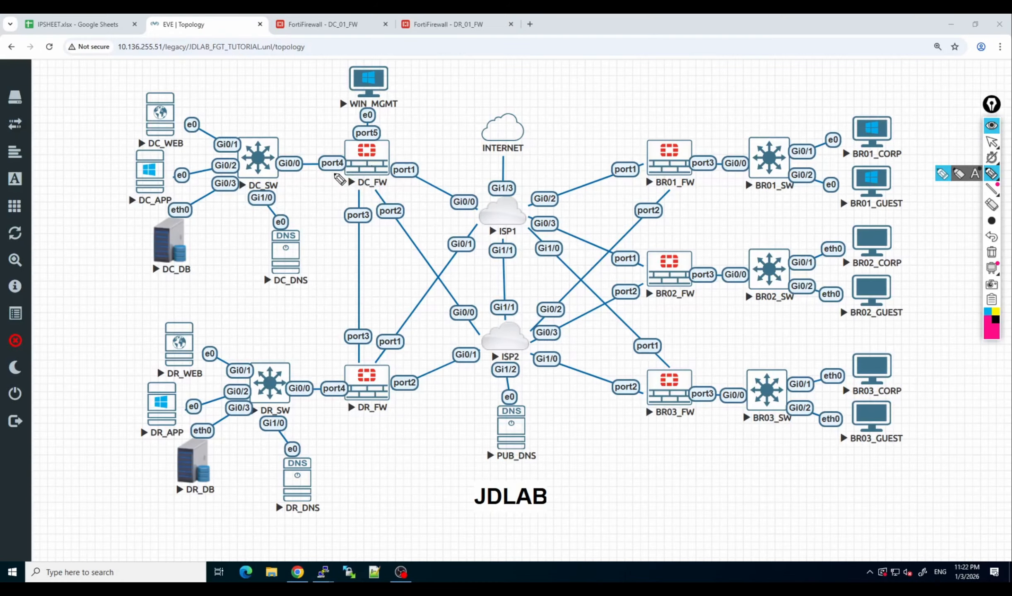
left_click(314, 185)
left_click_drag(330, 183, 342, 176)
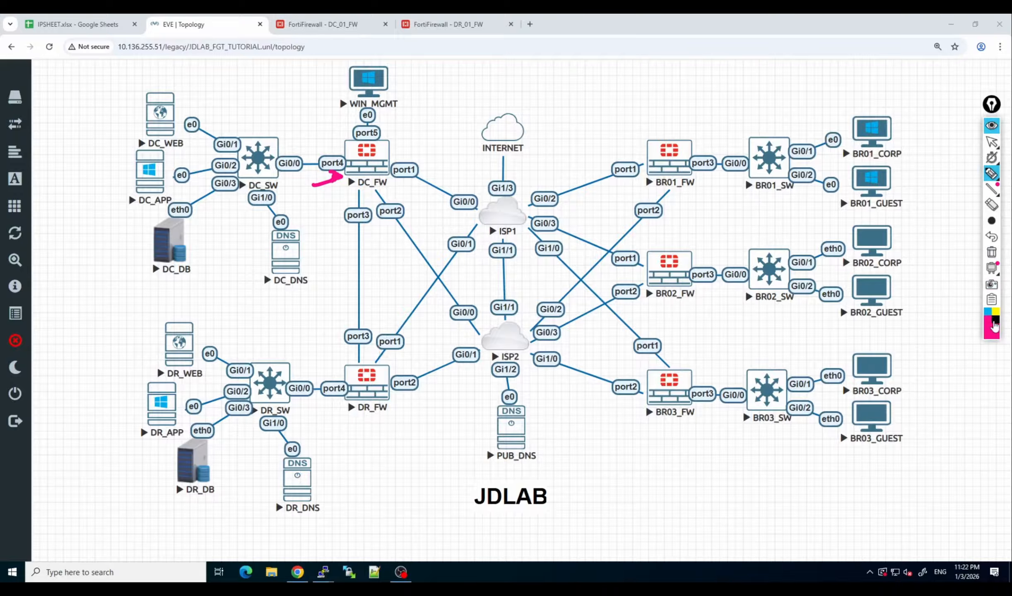
left_click(996, 314)
mouse_move(495, 211)
left_mouse_down()
mouse_move(422, 154)
mouse_move(397, 152)
mouse_move(409, 137)
mouse_move(392, 152)
mouse_move(414, 164)
mouse_move(401, 135)
left_mouse_up()
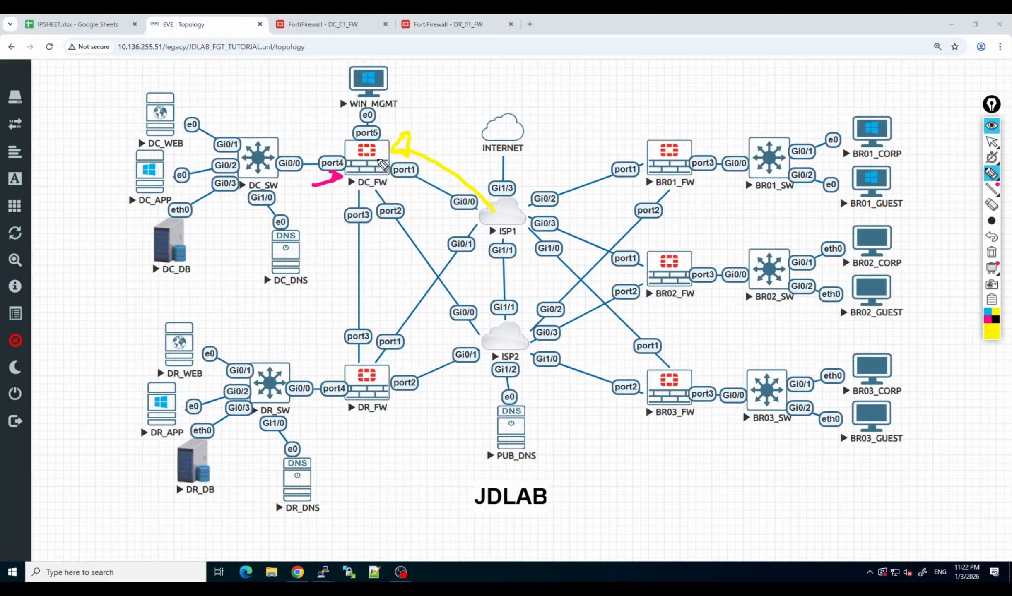
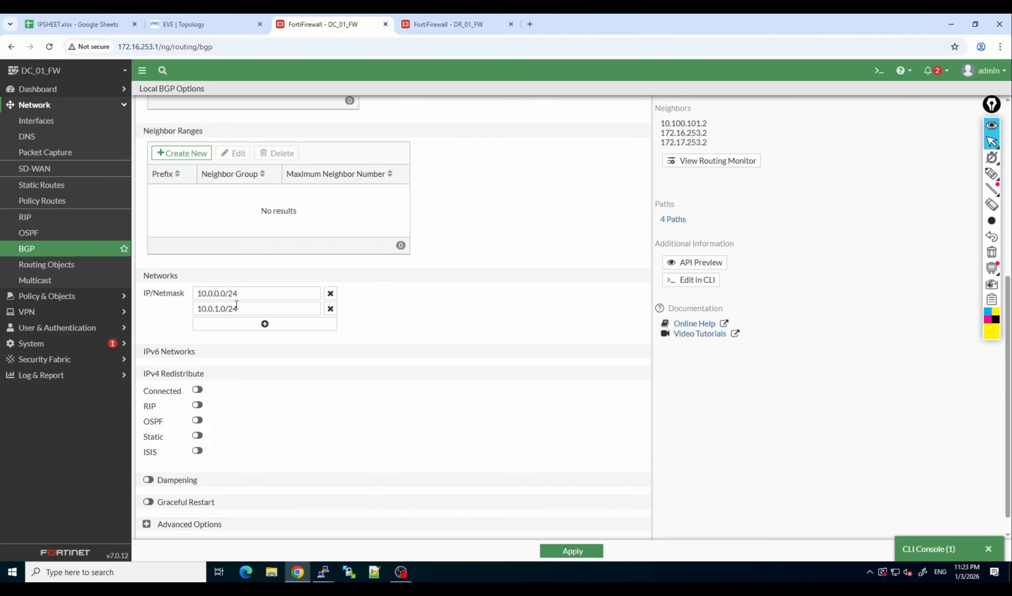
Change the second BGP network on DC_01_FW to 10.0.8.0/24 and select the whole entry for copying.
left_click(218, 308)
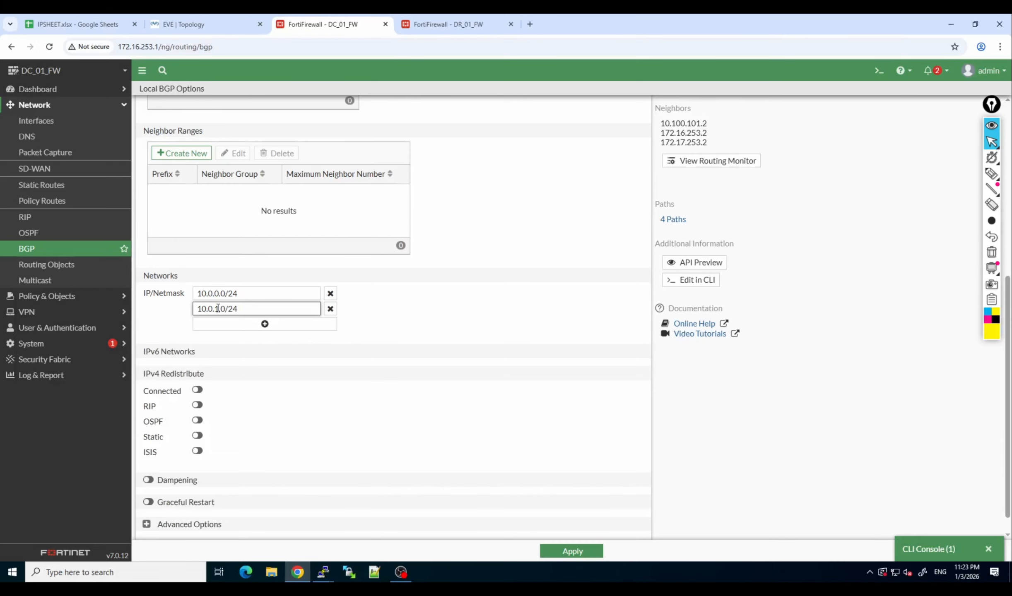
key("BackSpace")
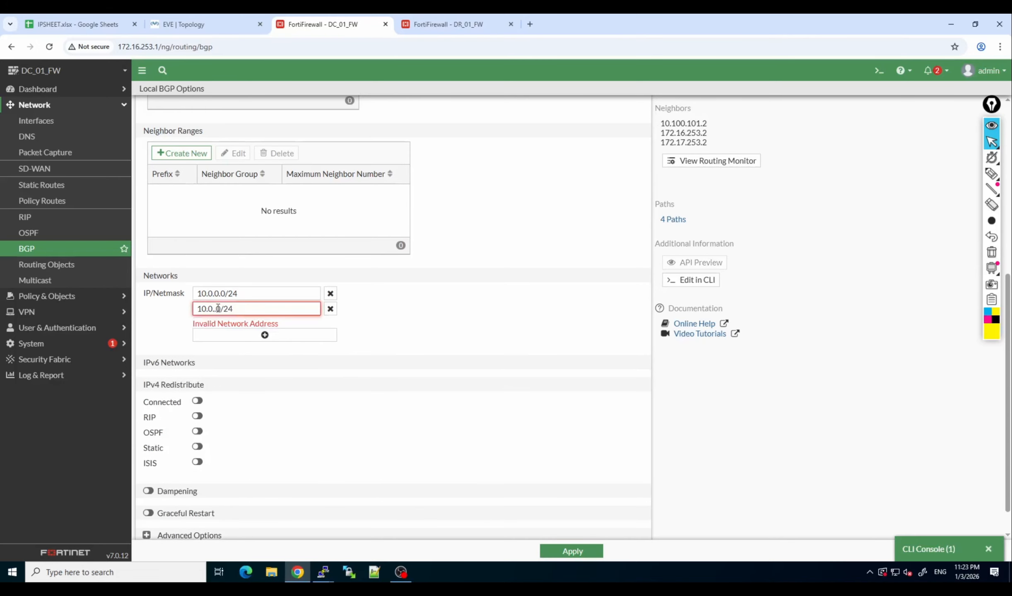
type("8")
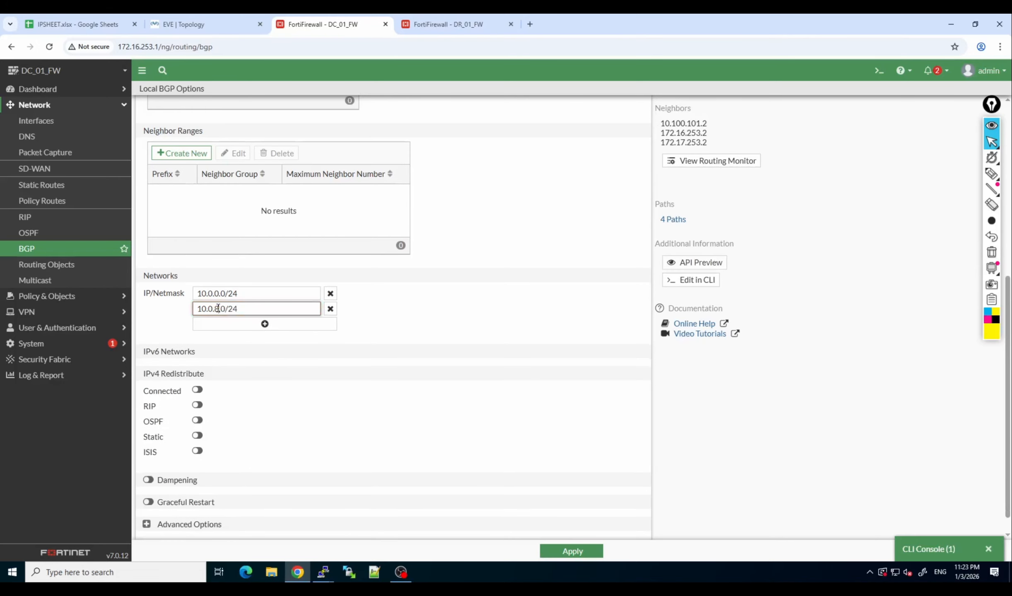
key("ctrl+a")
key("ctrl+c")
Add a third BGP network entry with the prefix 10.0.16.0/24, reusing the copied 10.0.8.0/24 text.
left_click(255, 325)
left_click(245, 321)
key("ctrl+v")
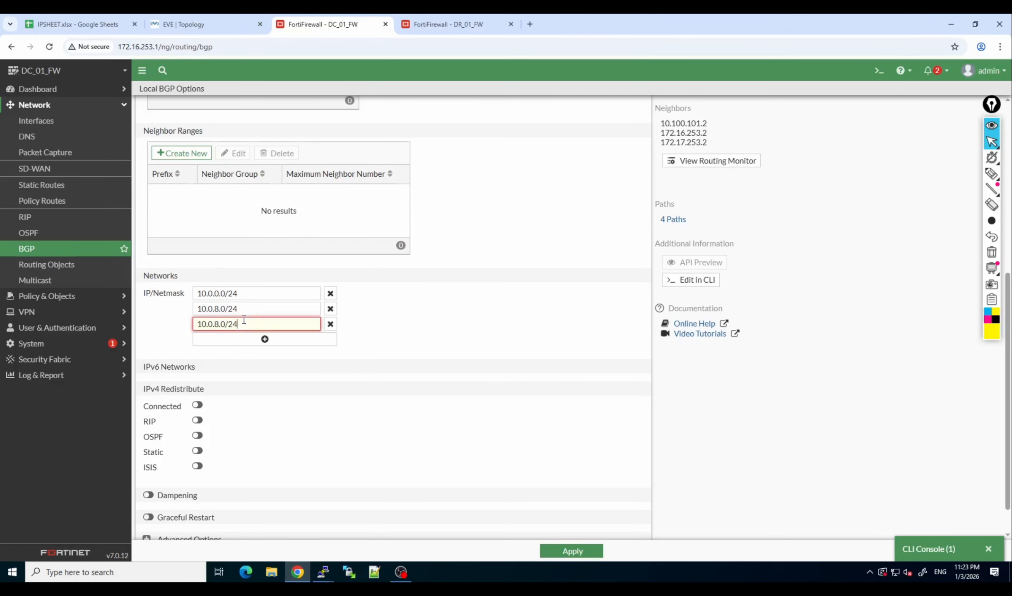
left_click_drag(220, 326, 216, 325)
type("16")
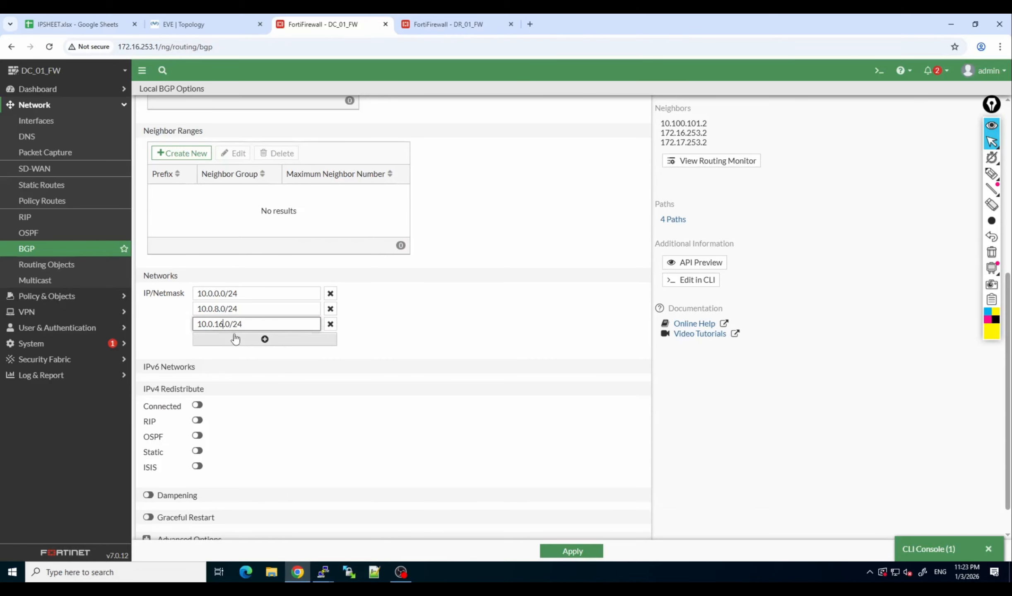
Add a fourth BGP network entry, 10.0.24.0/24, and apply the BGP settings.
left_click(239, 339)
key("ctrl+v")
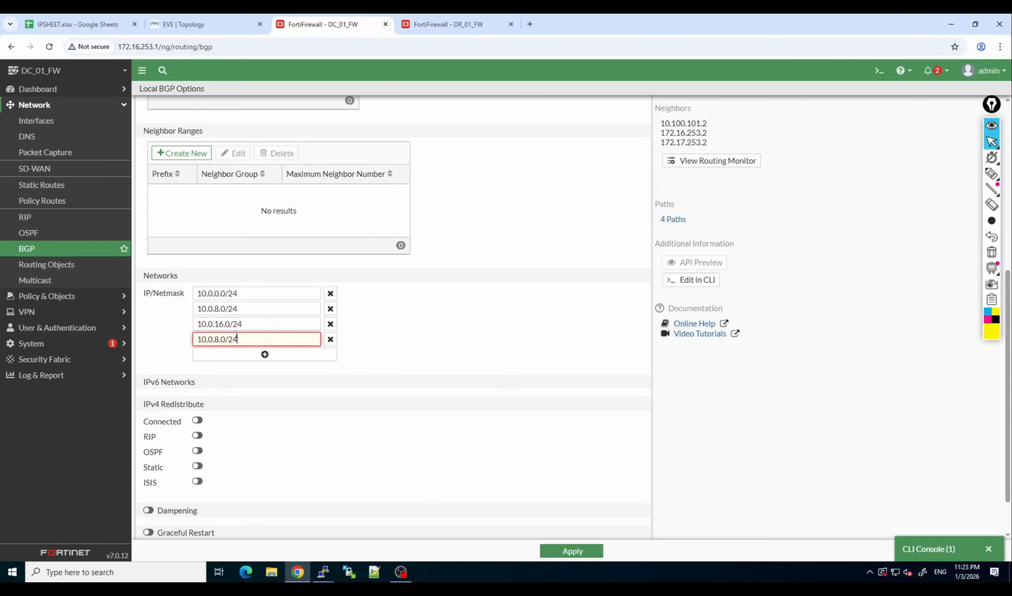
type("2")
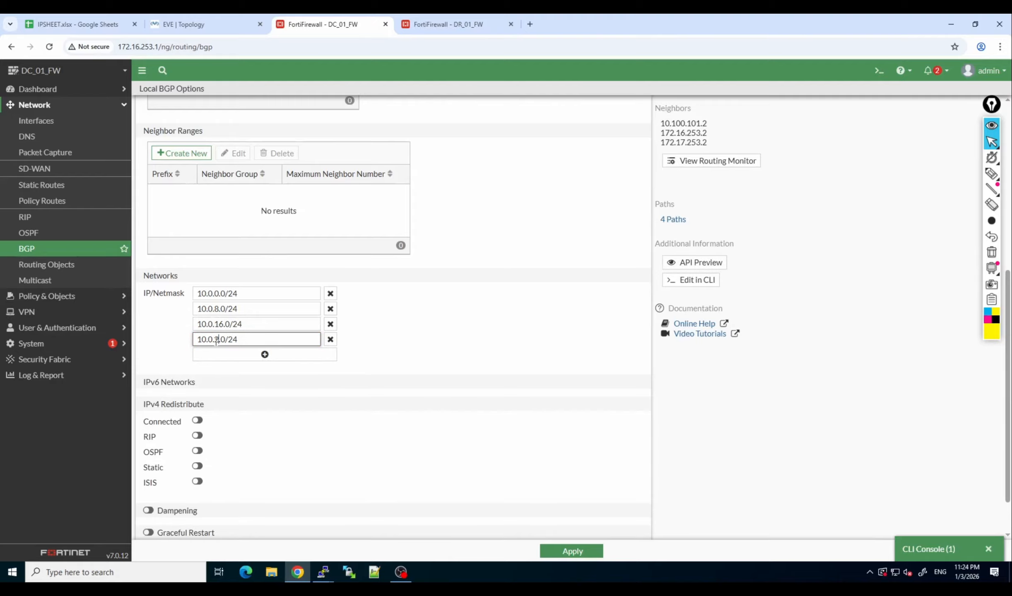
type("4")
left_click(569, 554)
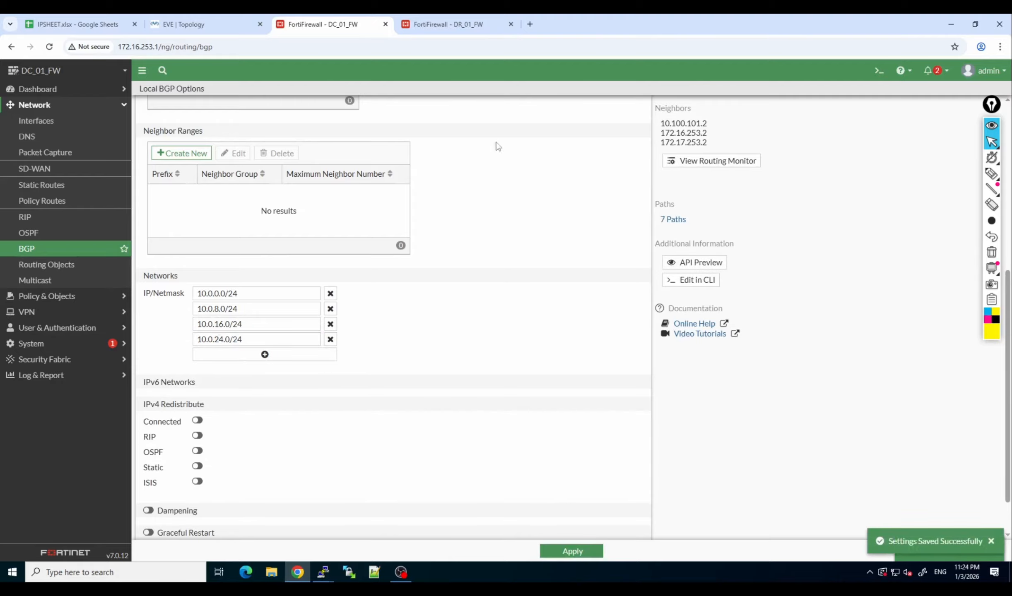
On DR_01_FW, rerun "get router info bgp neighbors 10.100.101.1 rou", examine the advertised DC prefixes and default route, and close the console.
left_click(454, 19)
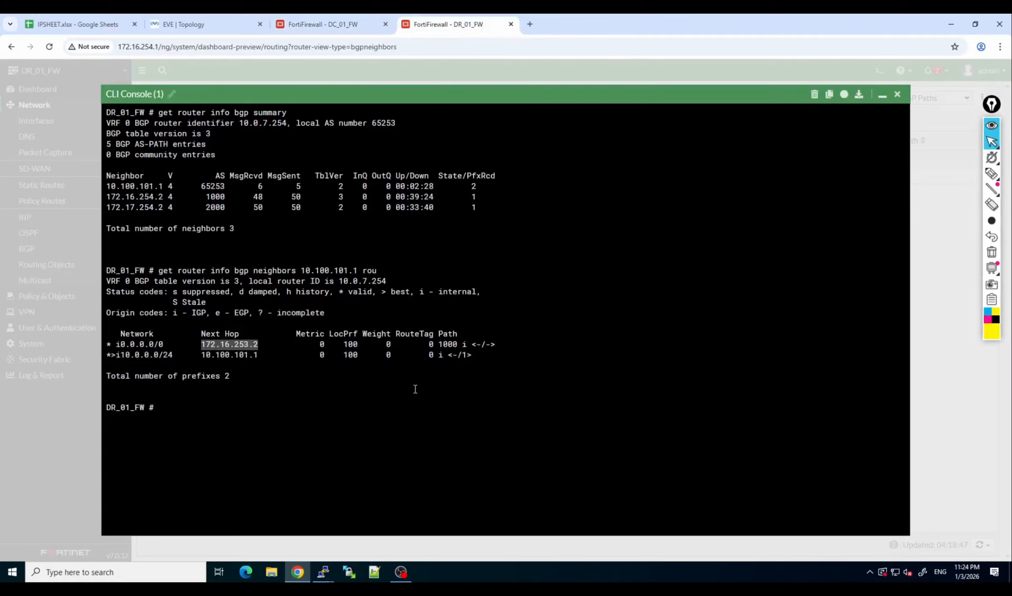
key("Up")
key("Return")
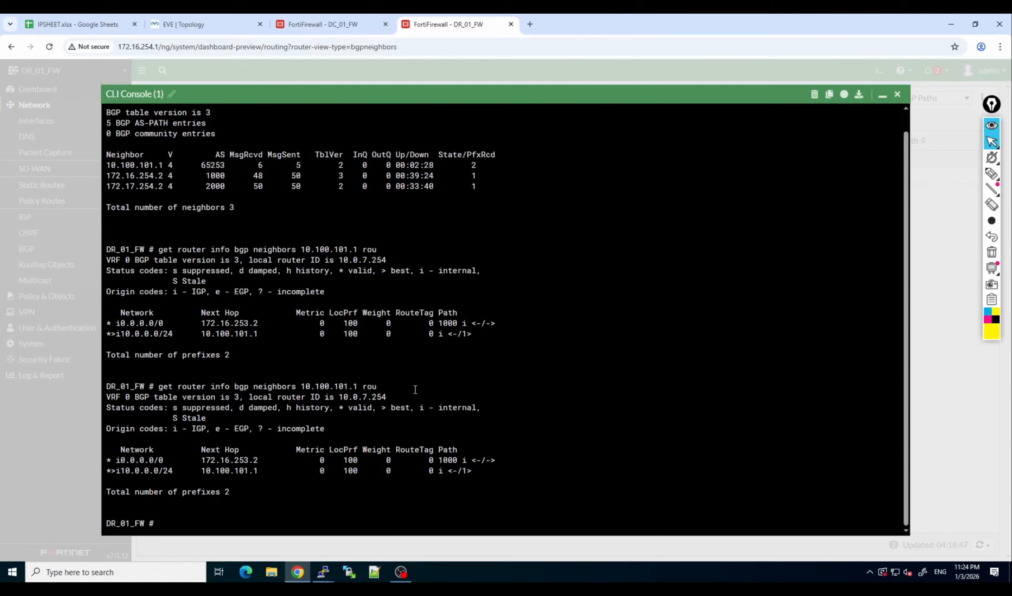
key("Up")
key("Return")
key("Up")
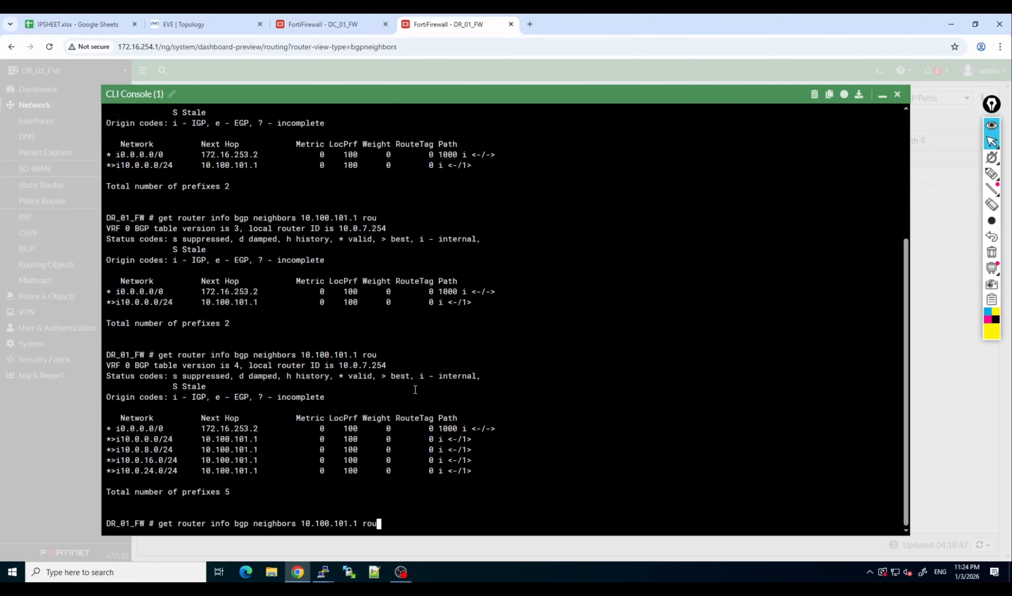
key("Return")
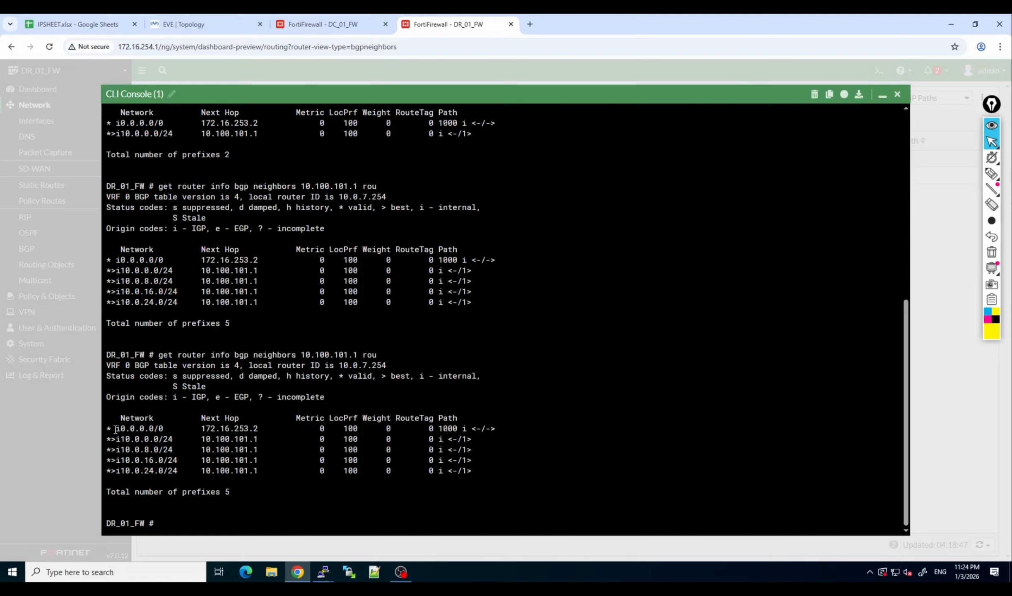
left_click_drag(117, 428, 512, 428)
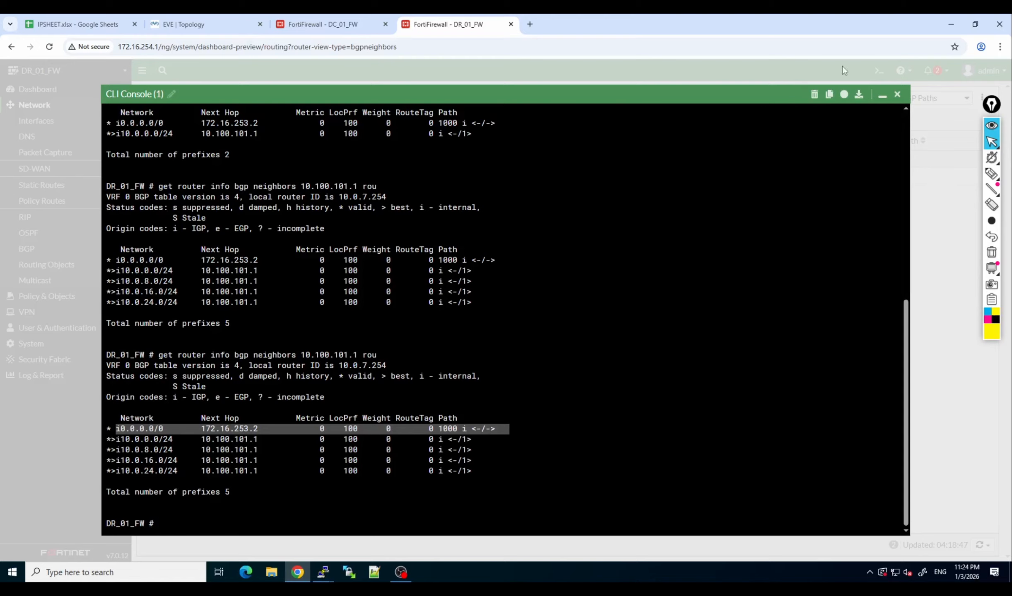
left_click(897, 95)
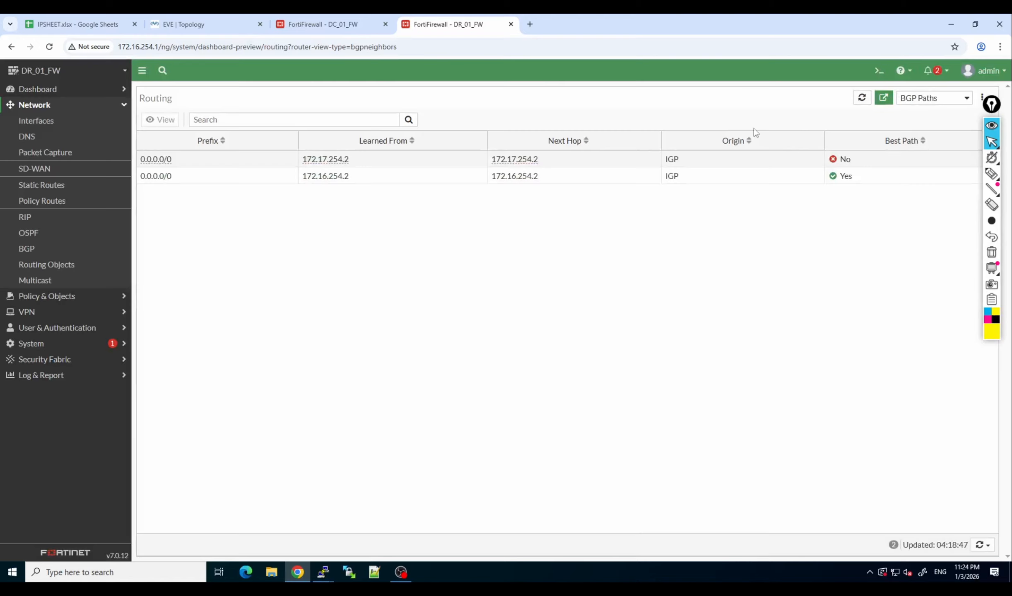
Switch to DC_01_FW and run "get router info bgp summary" in a new CLI console.
left_click(319, 26)
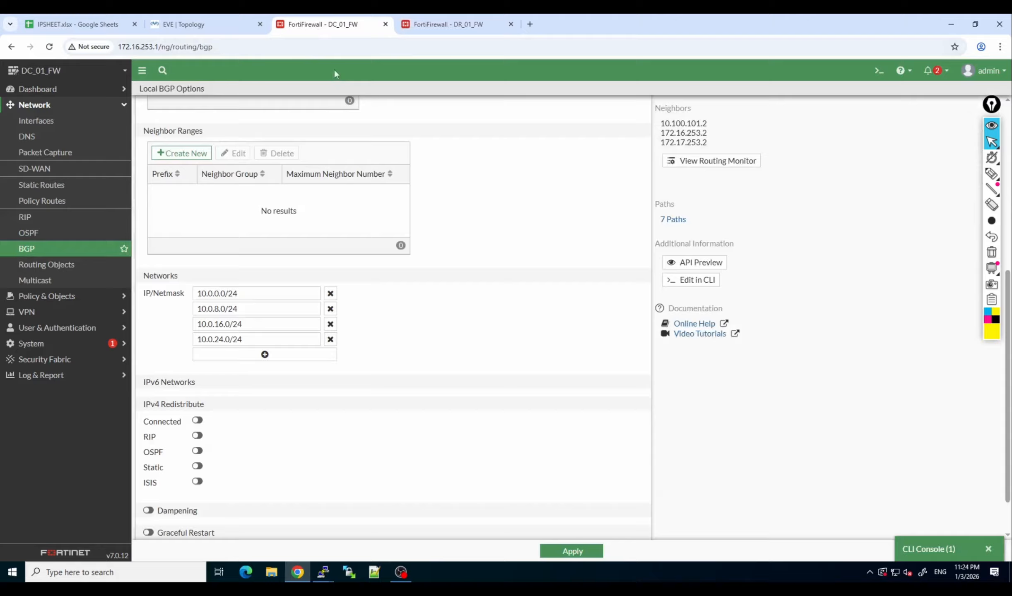
left_click(881, 70)
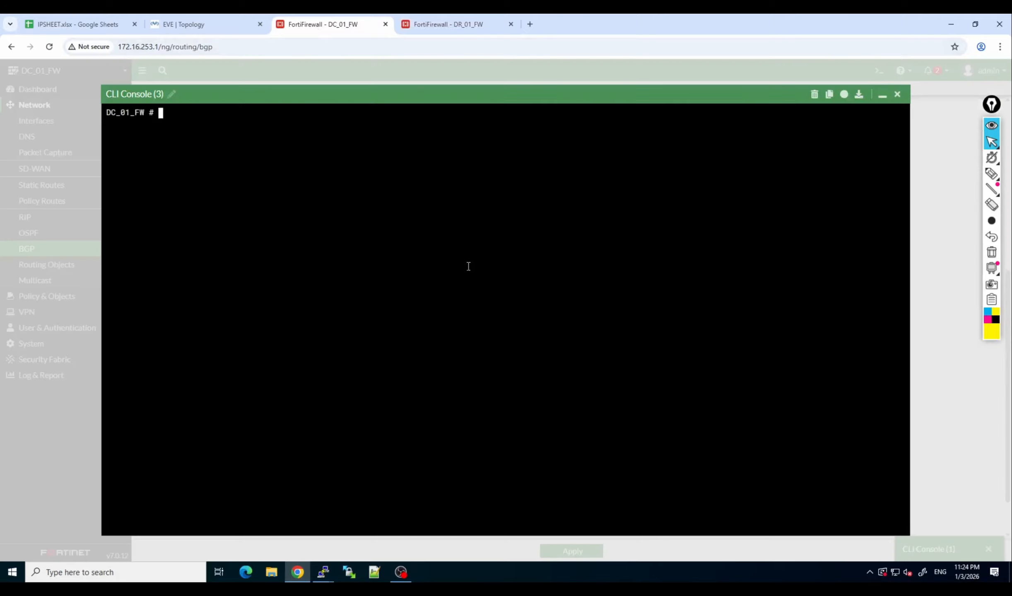
type("get router info bgp summary")
key("Return")
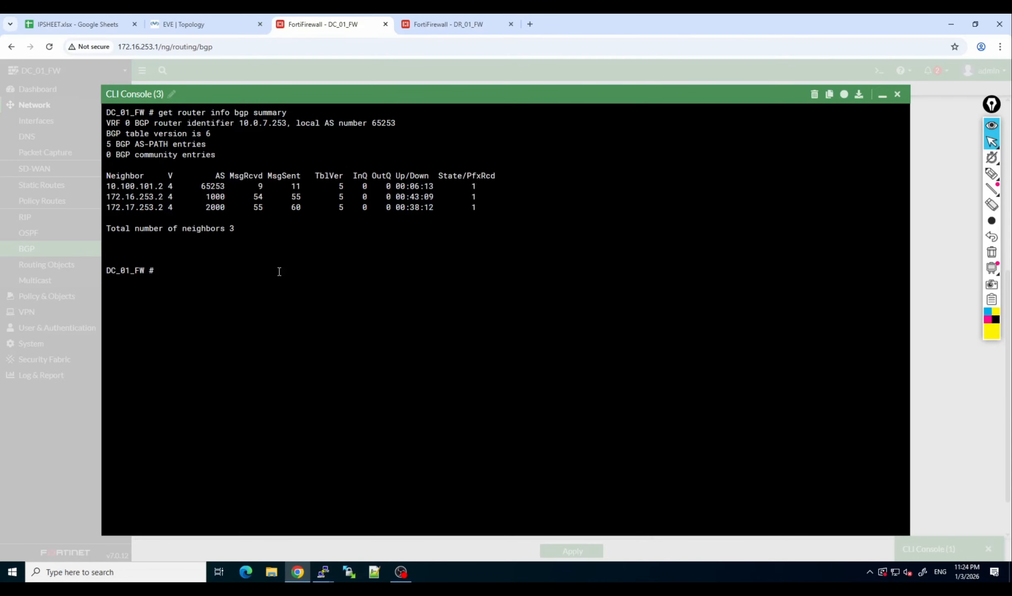
Run "get router info bgp neighbors 10.100.101.2 routes" to list the routes received from the DR firewall.
type("get router info bgp ne")
key("Tab")
triple_click(148, 187)
left_click(149, 186)
double_click(148, 187)
type("10.100.101.2")
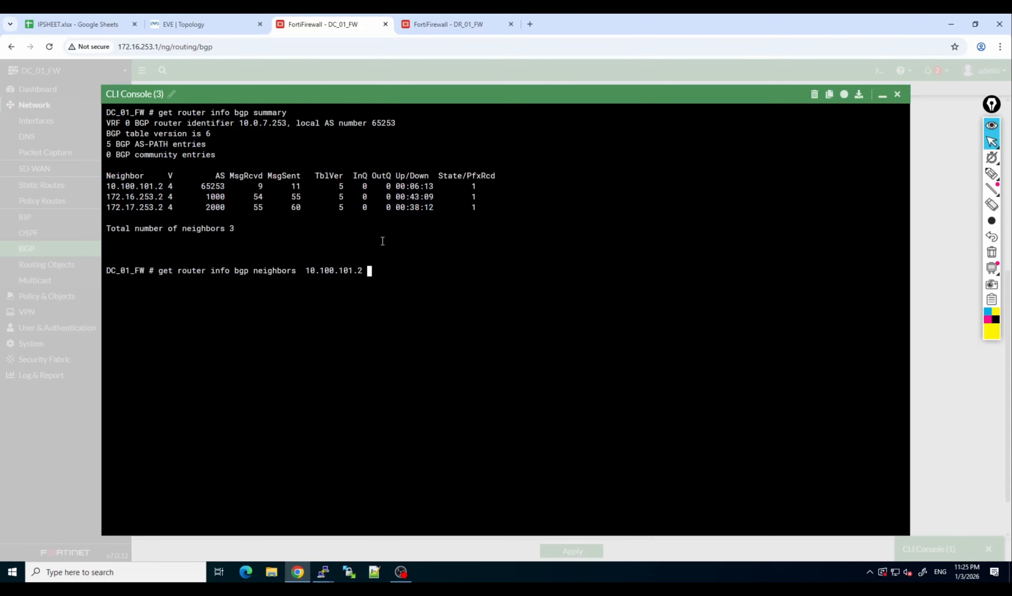
type("routes")
key("Return")
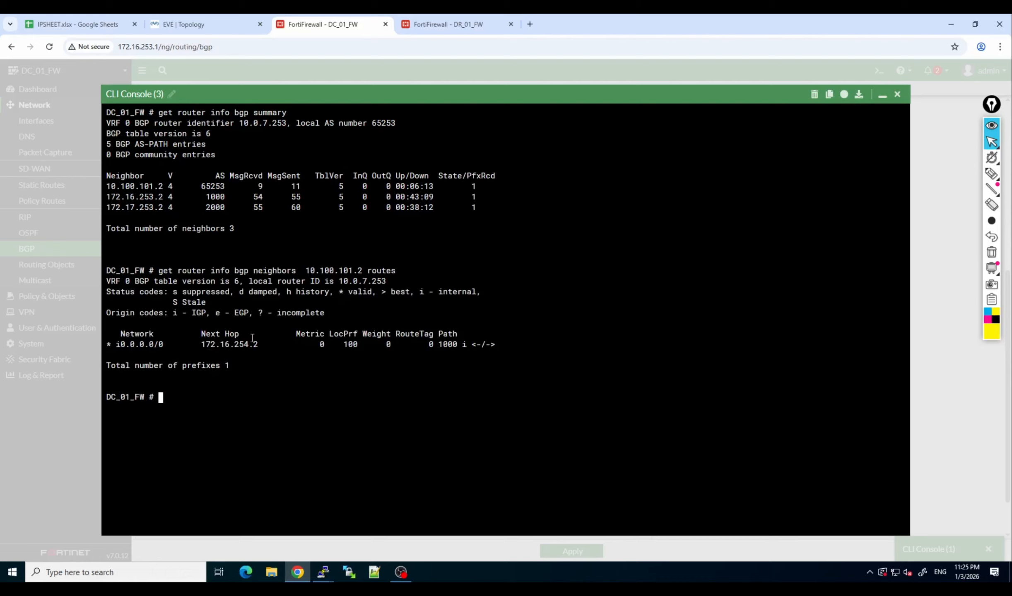
Switch to the EVE topology and draw a yellow arrow from ISP1 through DR_FW up to DC_FW.
left_click(208, 18)
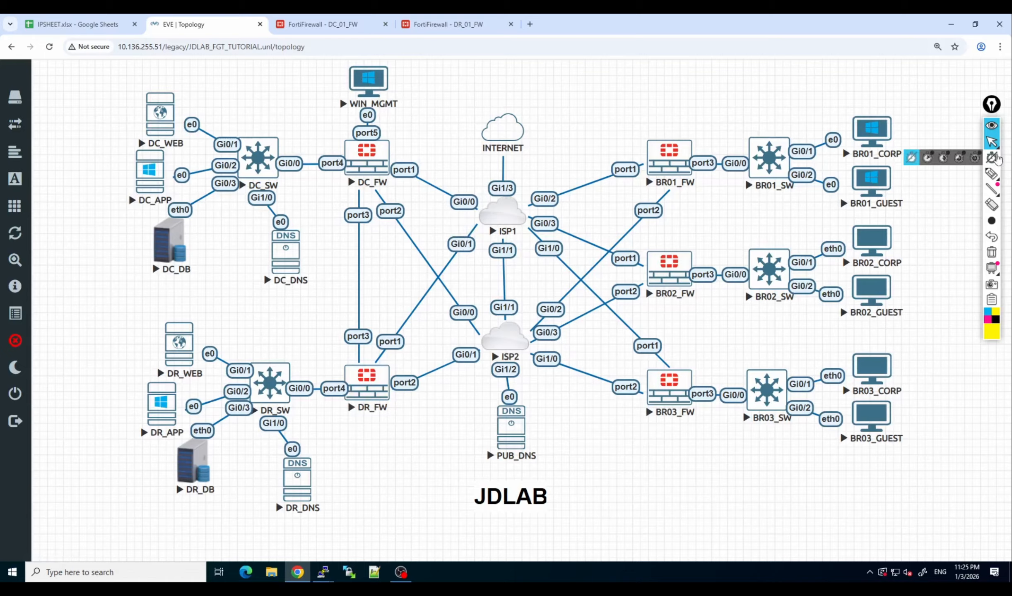
left_click(991, 174)
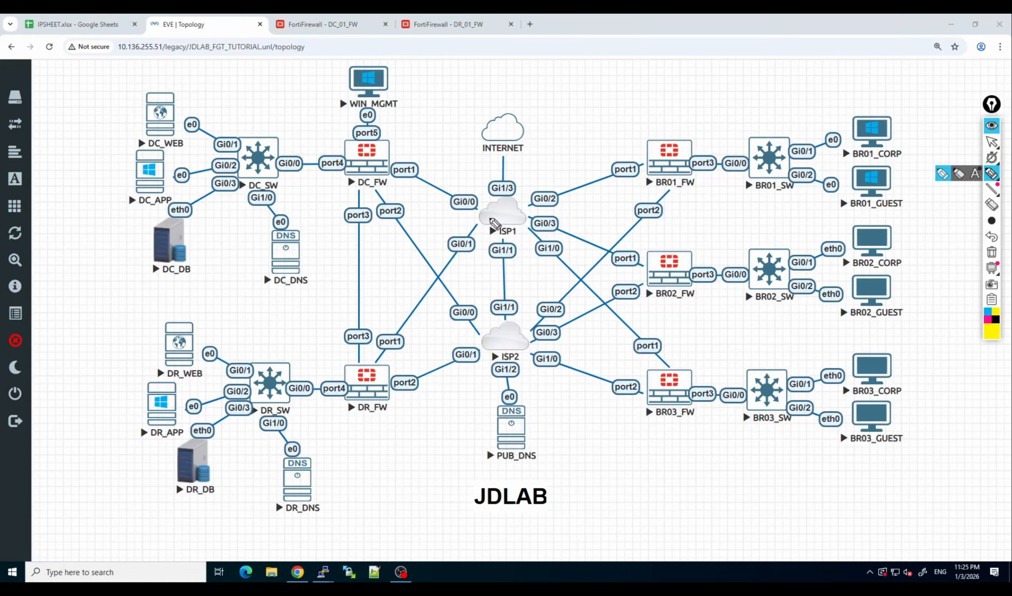
mouse_move(495, 223)
left_mouse_down()
mouse_move(476, 210)
mouse_move(378, 380)
left_mouse_up()
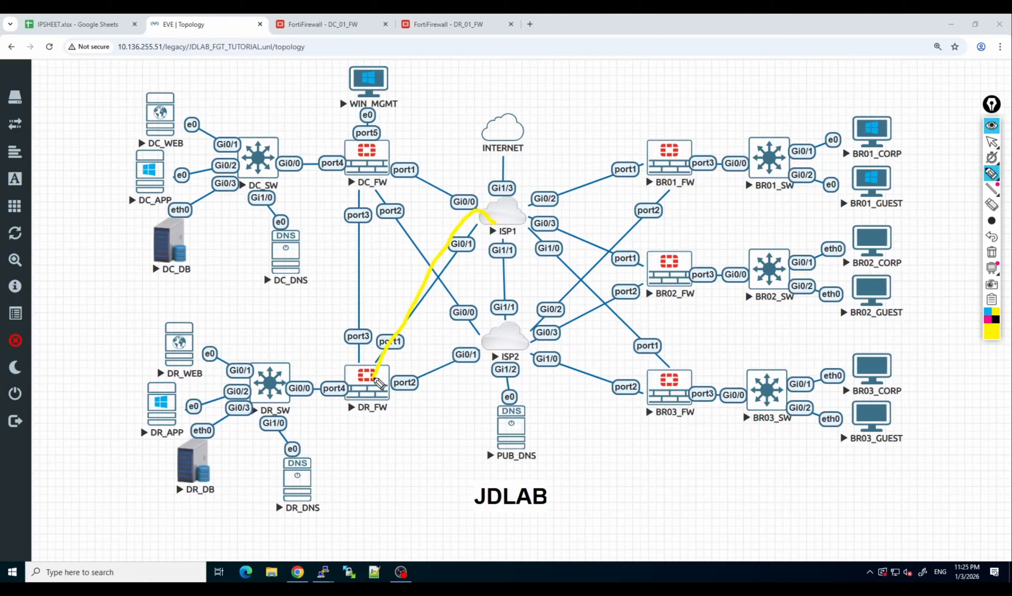
mouse_move(367, 380)
left_mouse_down()
mouse_move(356, 325)
mouse_move(361, 176)
mouse_move(351, 192)
mouse_move(370, 192)
mouse_move(361, 179)
left_mouse_up()
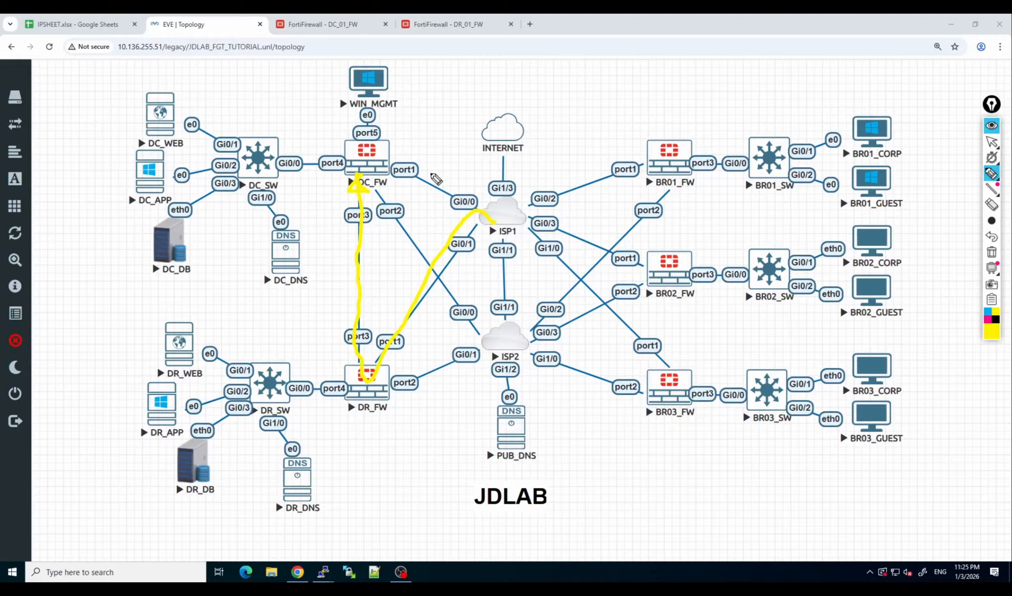
Draw yellow check marks on the ISP links of DC_FW and DR_FW, and clear all annotations.
mouse_move(418, 171)
left_mouse_down()
mouse_move(424, 190)
mouse_move(444, 168)
left_mouse_up()
mouse_move(396, 233)
left_mouse_down()
mouse_move(414, 242)
mouse_move(431, 228)
left_mouse_up()
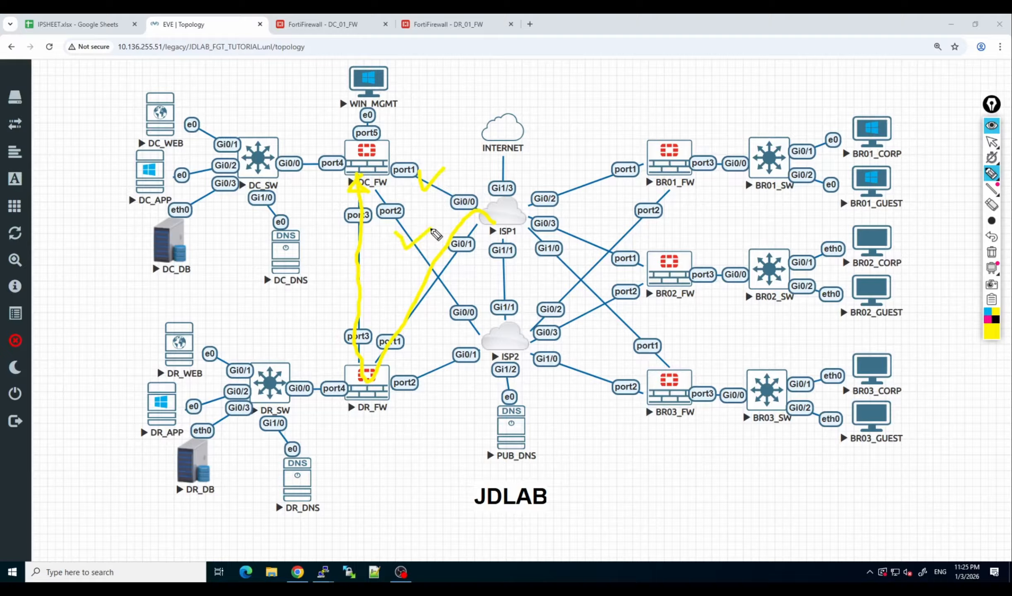
mouse_move(391, 326)
left_mouse_down()
mouse_move(415, 335)
mouse_move(429, 322)
left_mouse_up()
mouse_move(430, 365)
left_mouse_down()
mouse_move(438, 380)
mouse_move(450, 375)
left_mouse_up()
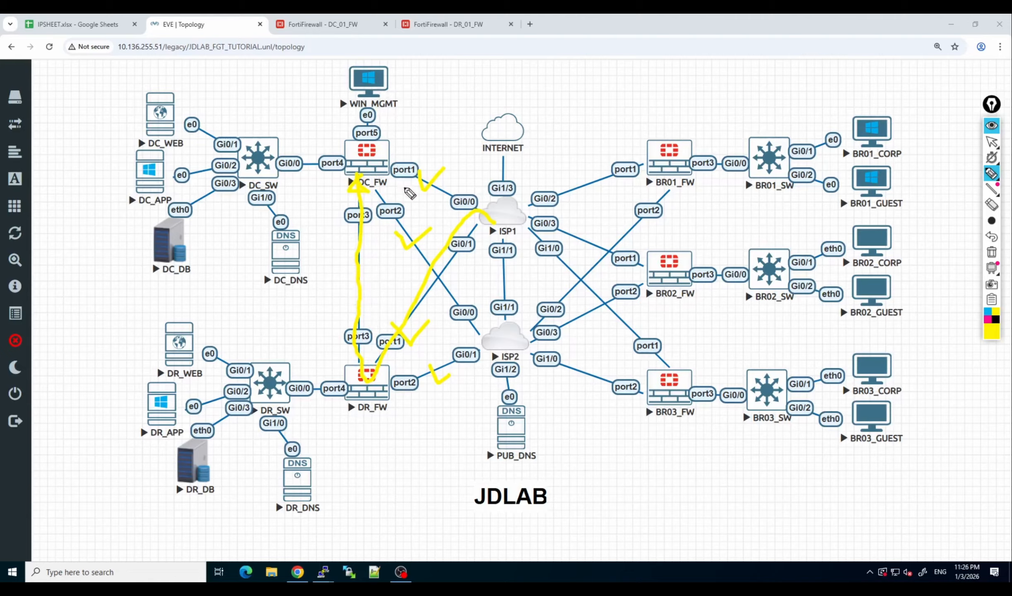
left_click(998, 260)
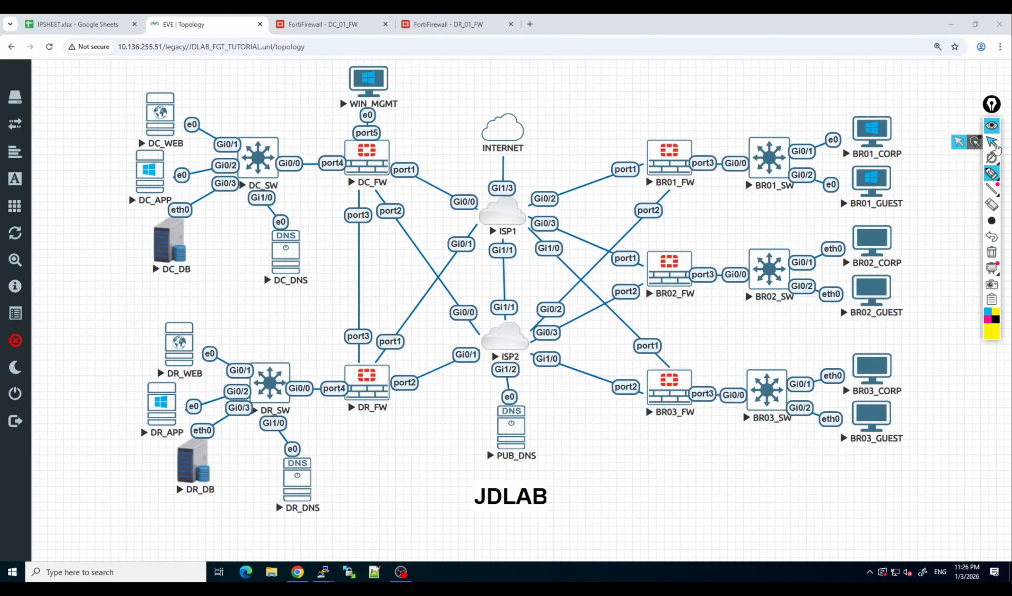
left_click(993, 143)
Open the BGP settings on DR_01_FW and set the first advertised network to 10.1.0.0/24.
left_click(451, 24)
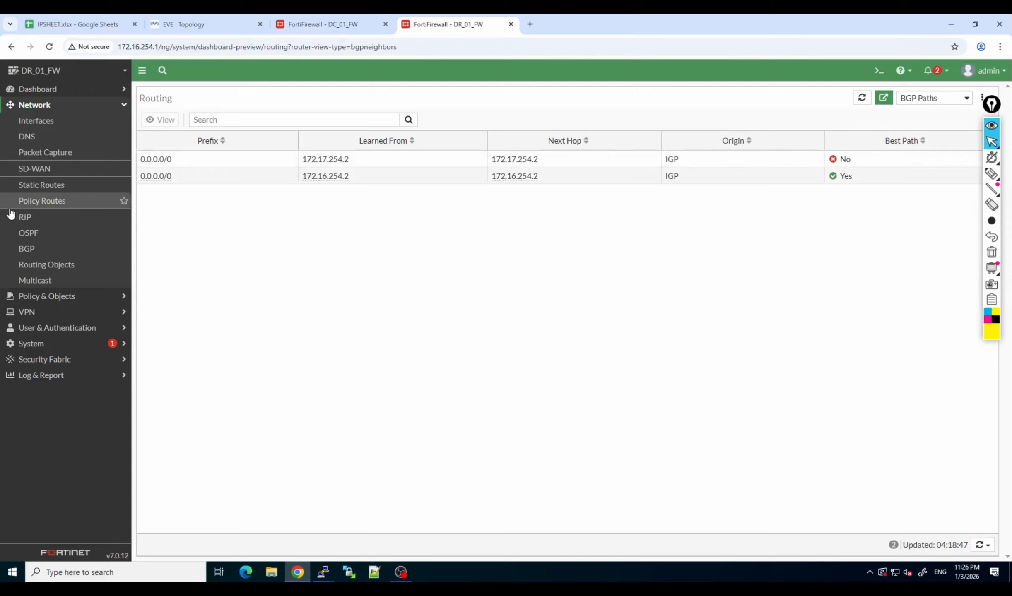
left_click(45, 253)
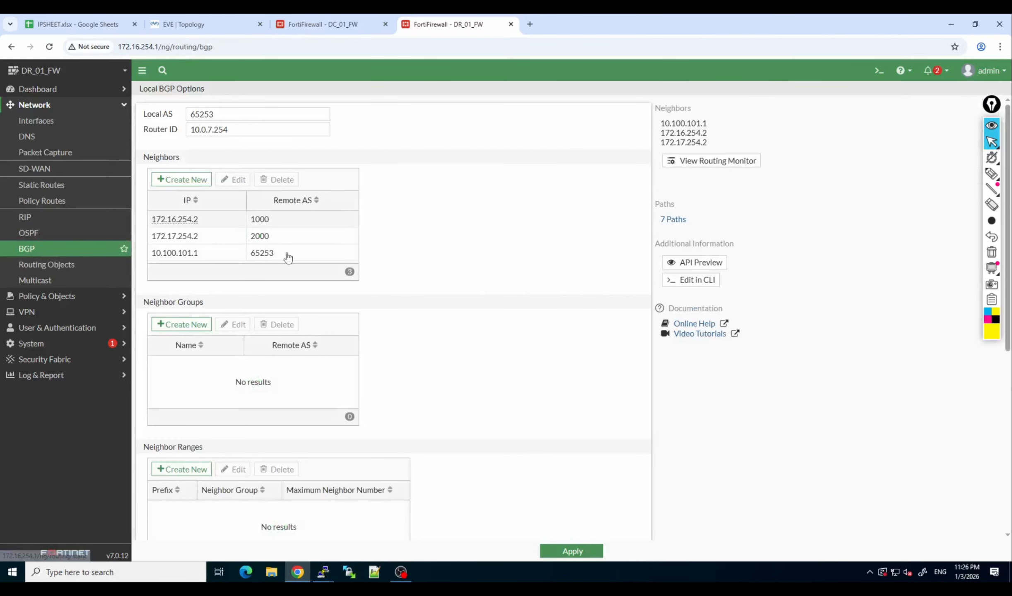
scroll(304, 246, "down", 5)
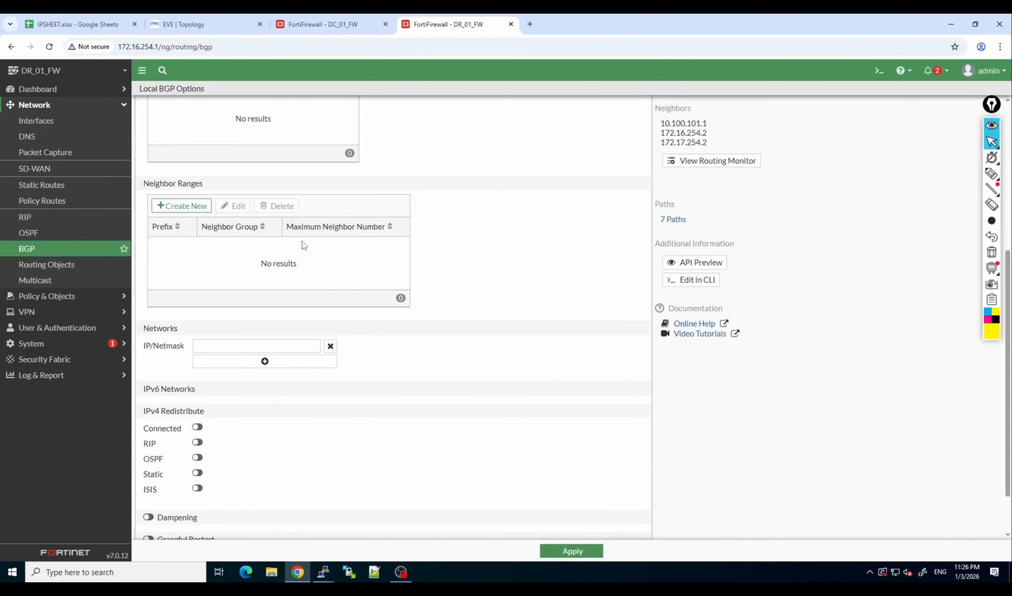
left_click(286, 345)
type("10.100.101.2")
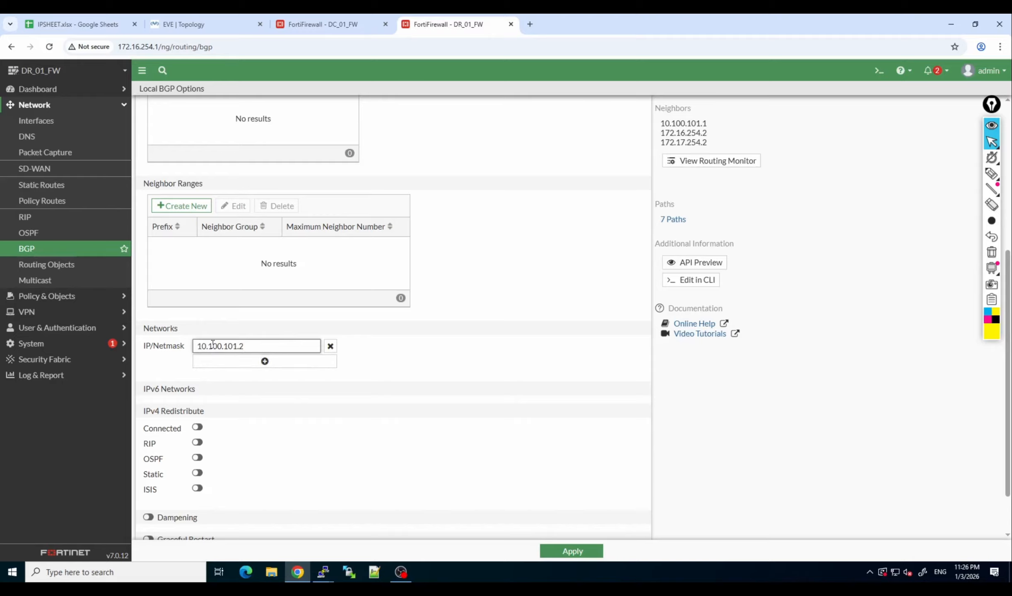
left_click_drag(283, 347, 185, 354)
type("10.1.0.")
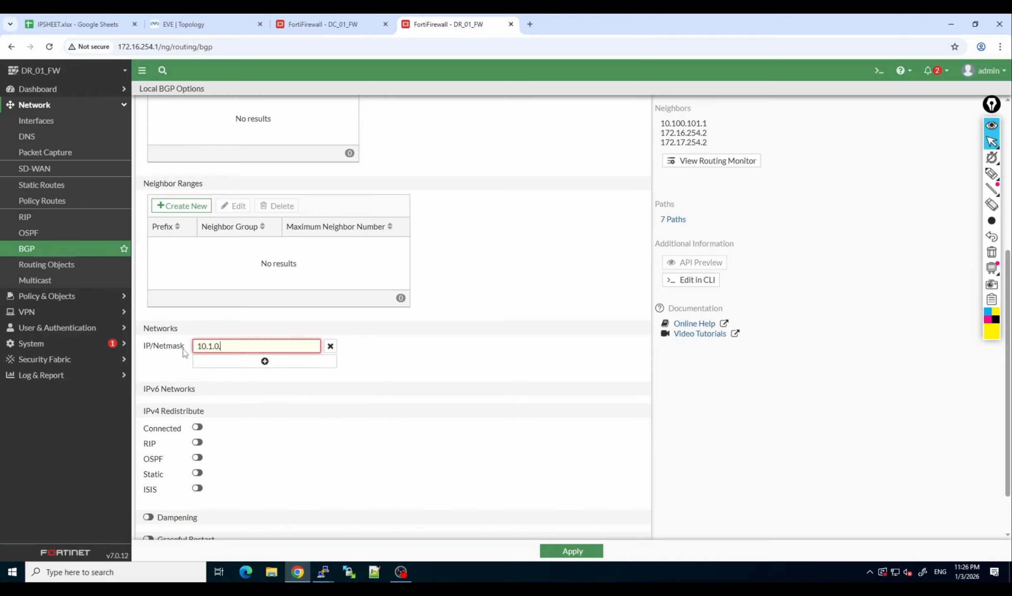
type("0/24")
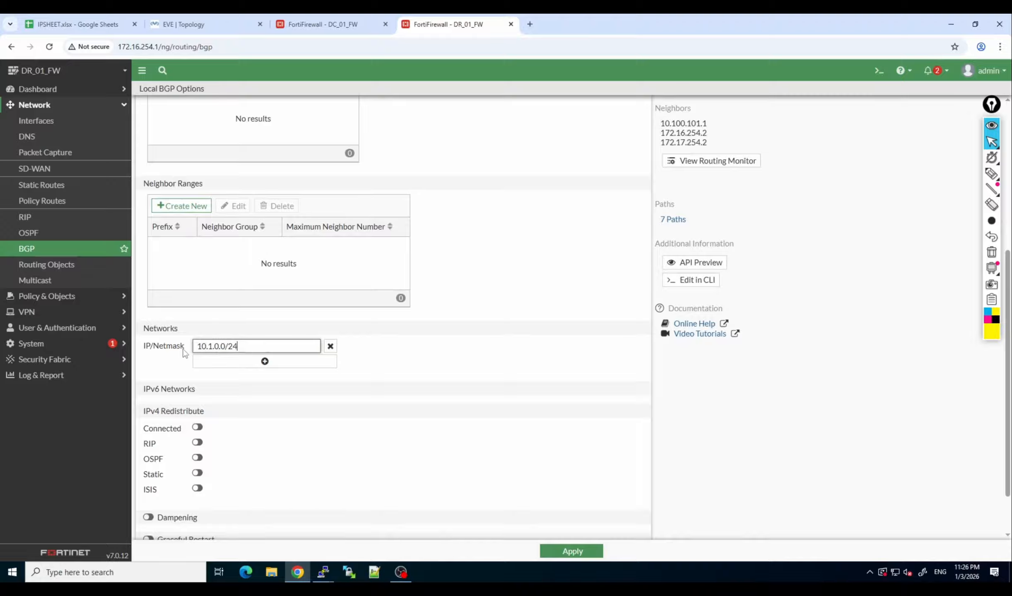
Add an empty second network entry, and look up the DR_WEB_0, DR_APP_0, DR_DB_0 and DR_CMM_0 subnets in IPSHEET's DR_ADD sheet.
left_click(246, 367)
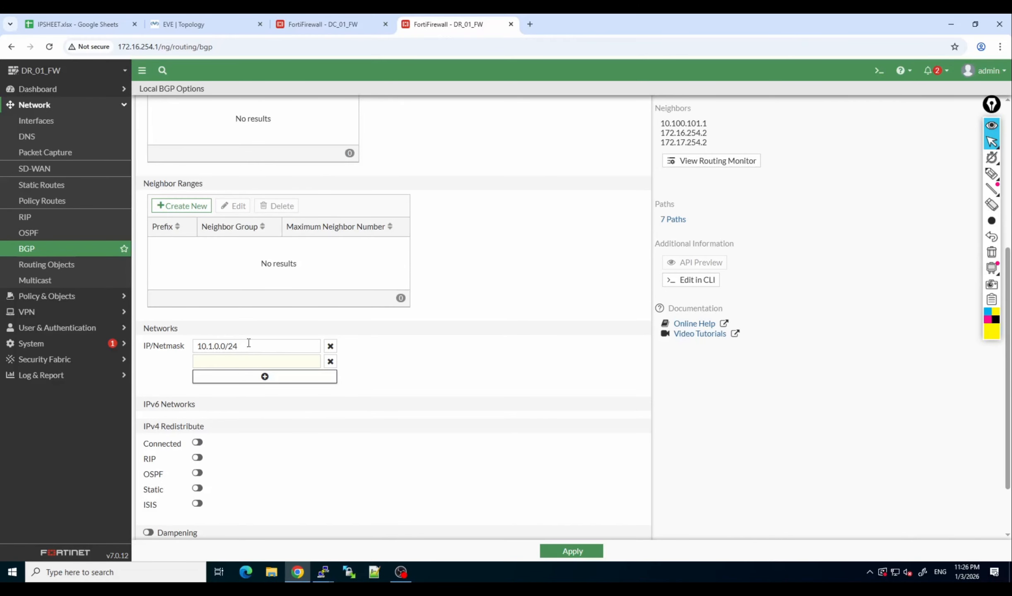
left_click(91, 27)
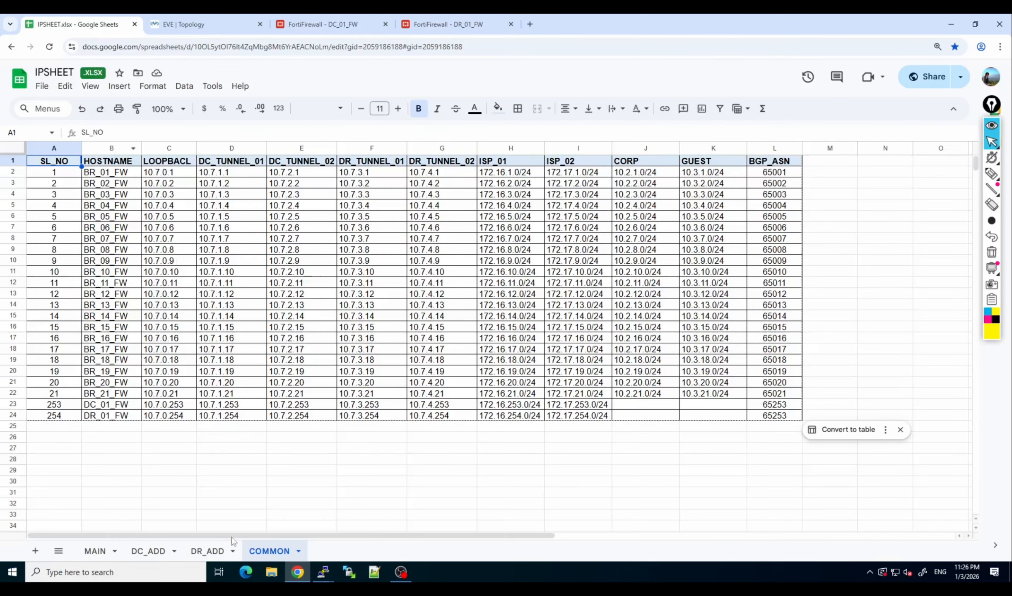
left_click(213, 554)
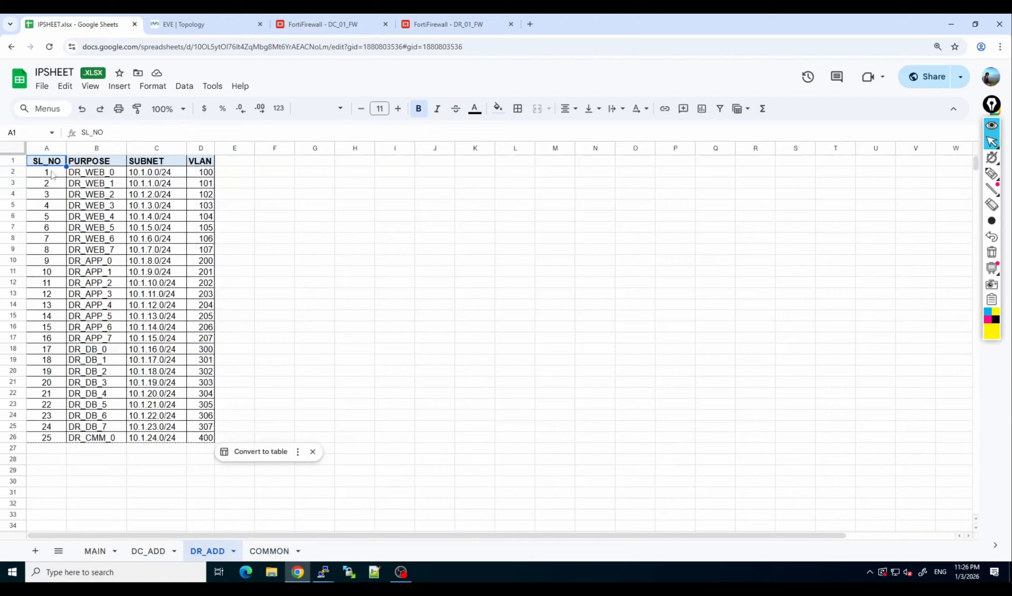
left_click_drag(54, 172, 200, 173)
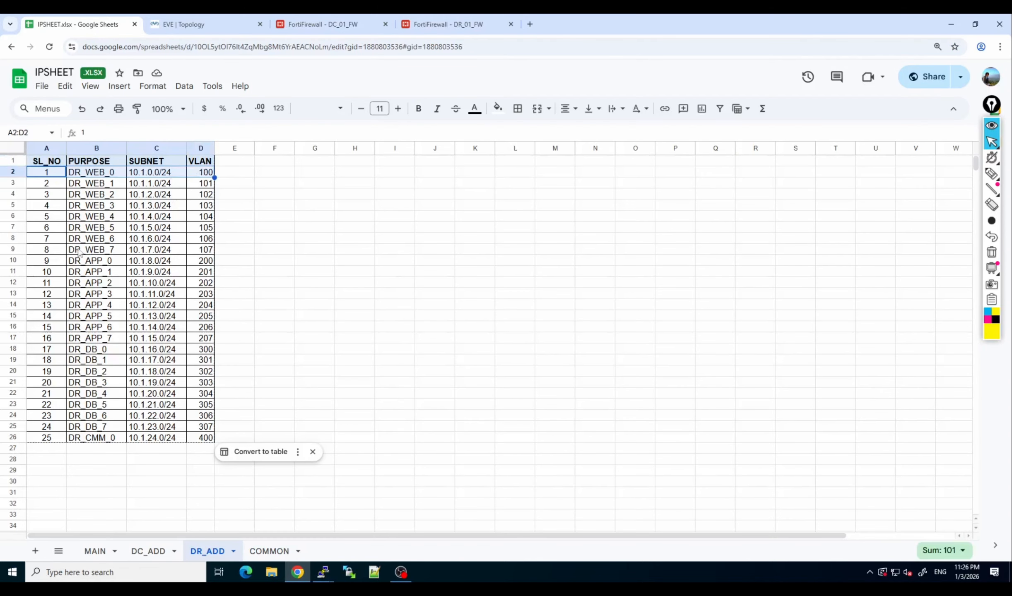
left_click_drag(74, 264, 214, 255)
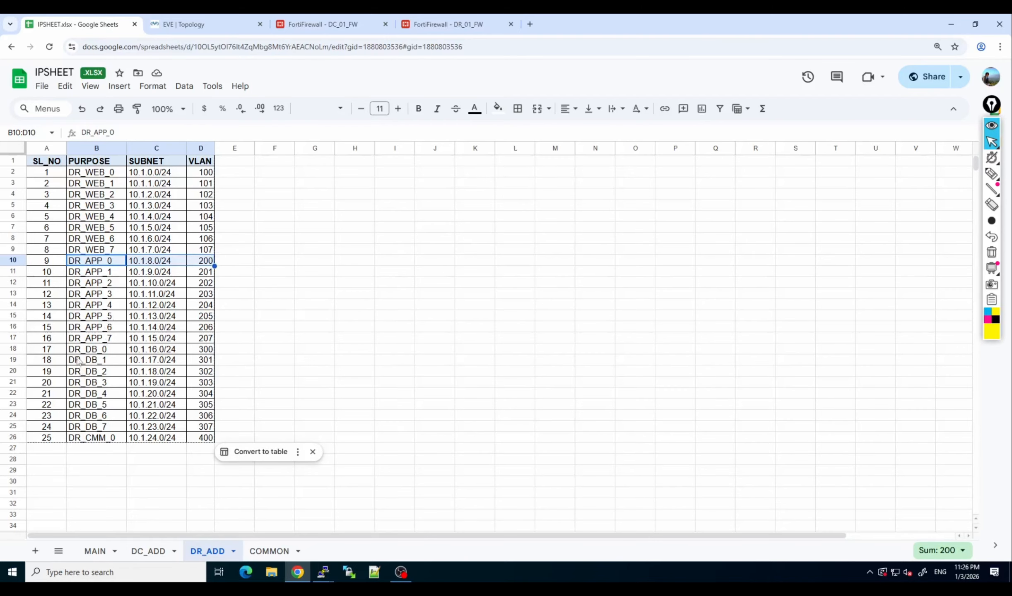
left_click_drag(81, 353, 209, 351)
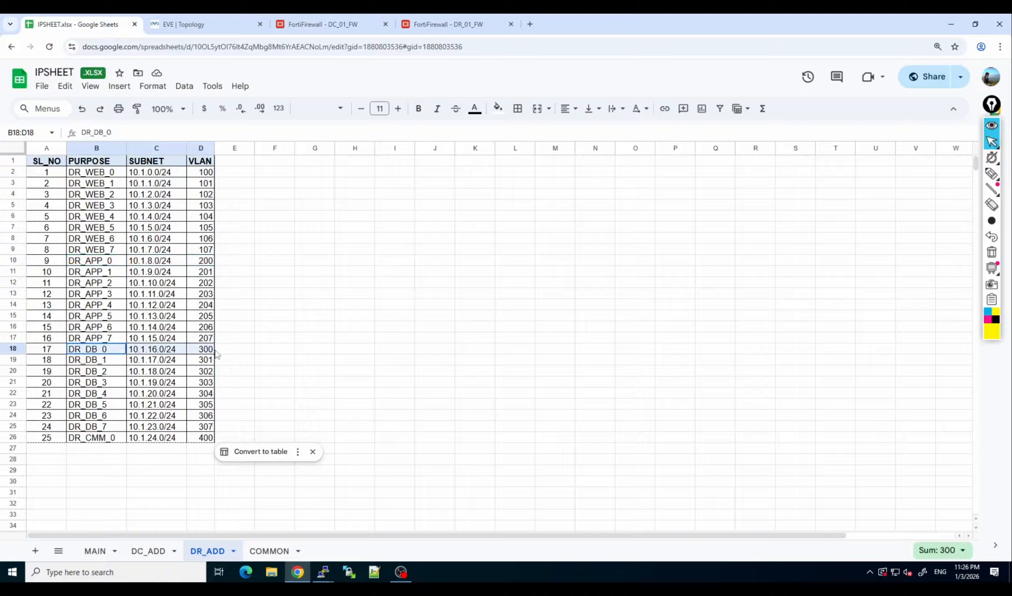
left_click(96, 439)
left_click_drag(96, 439, 201, 439)
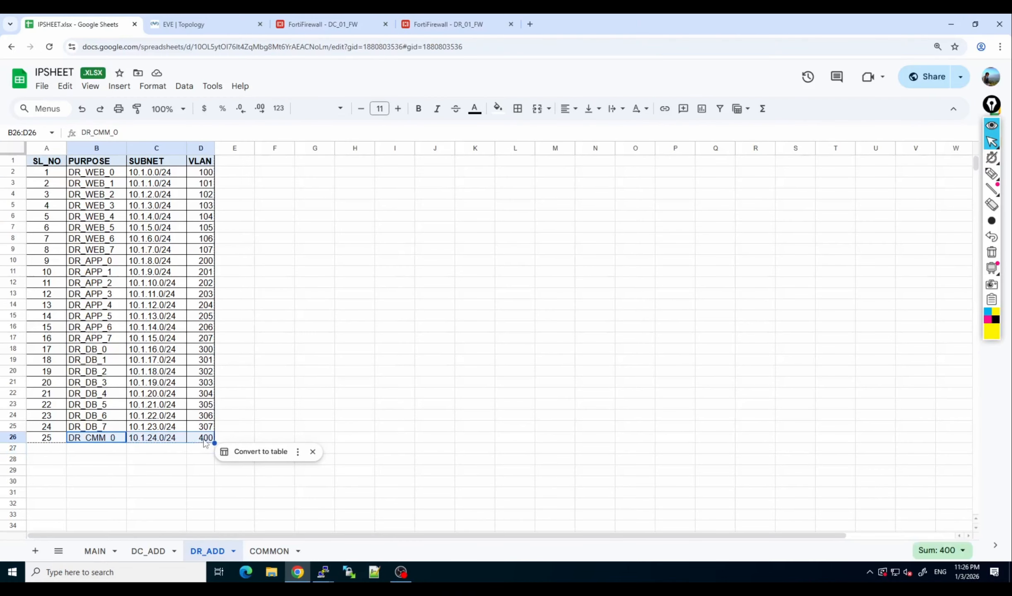
Return to the BGP settings on DR_01_FW and set the second advertised network to 10.1.8.0/24.
left_click(446, 25)
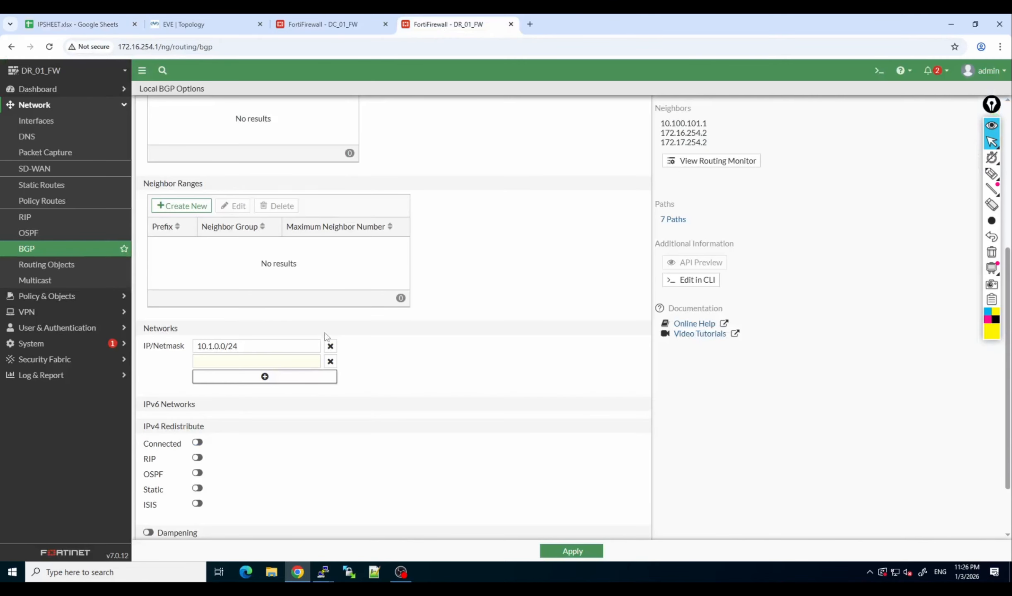
triple_click(228, 345)
key("ctrl+c")
left_click(234, 362)
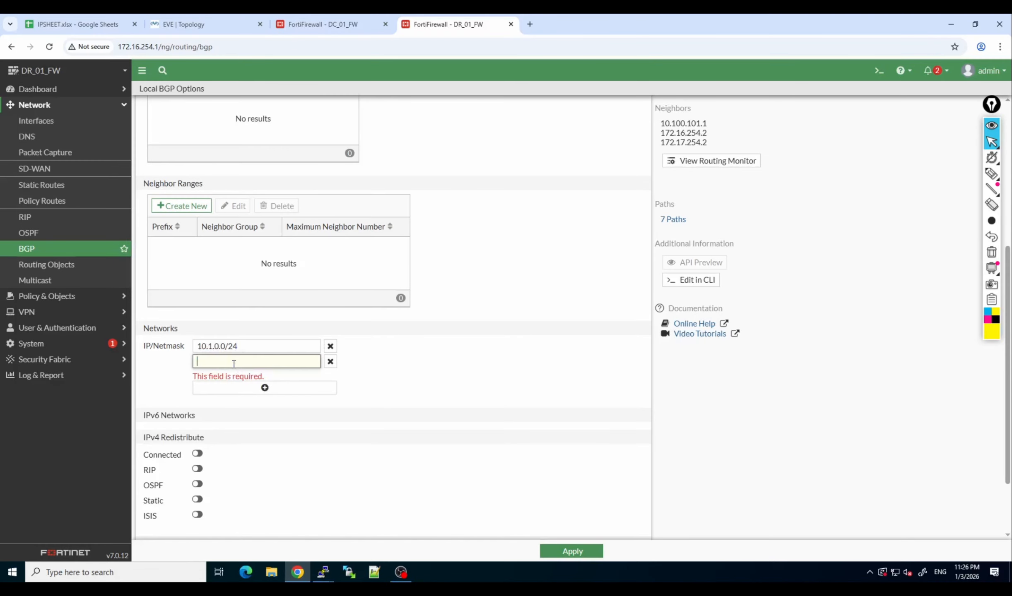
key("ctrl+v")
left_click_drag(215, 362, 219, 362)
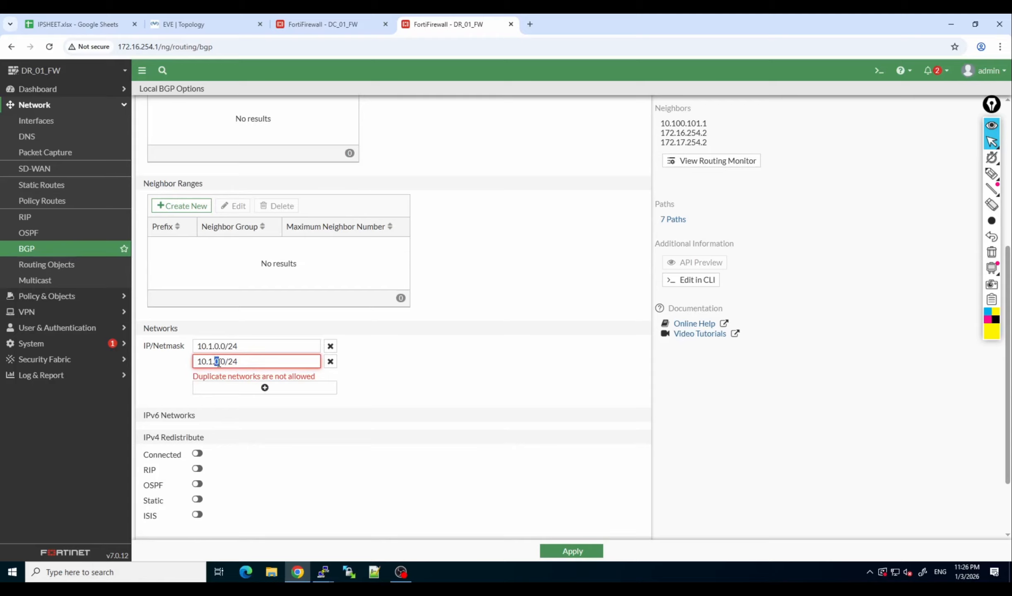
type("8")
Add a third advertised network, 10.1.16.0/24, to the BGP settings.
left_click(244, 377)
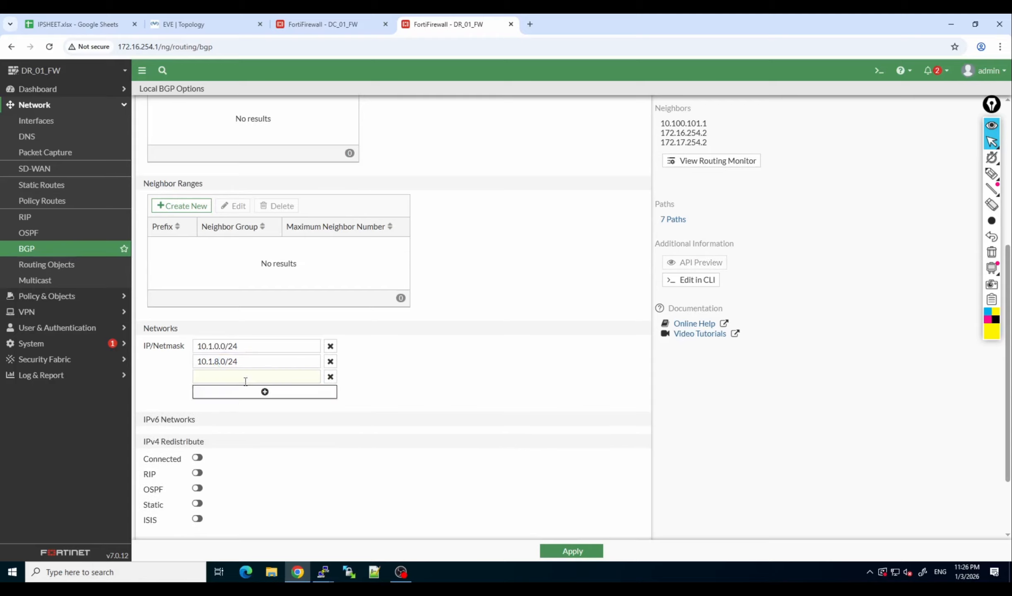
left_click(224, 376)
key("ctrl+v")
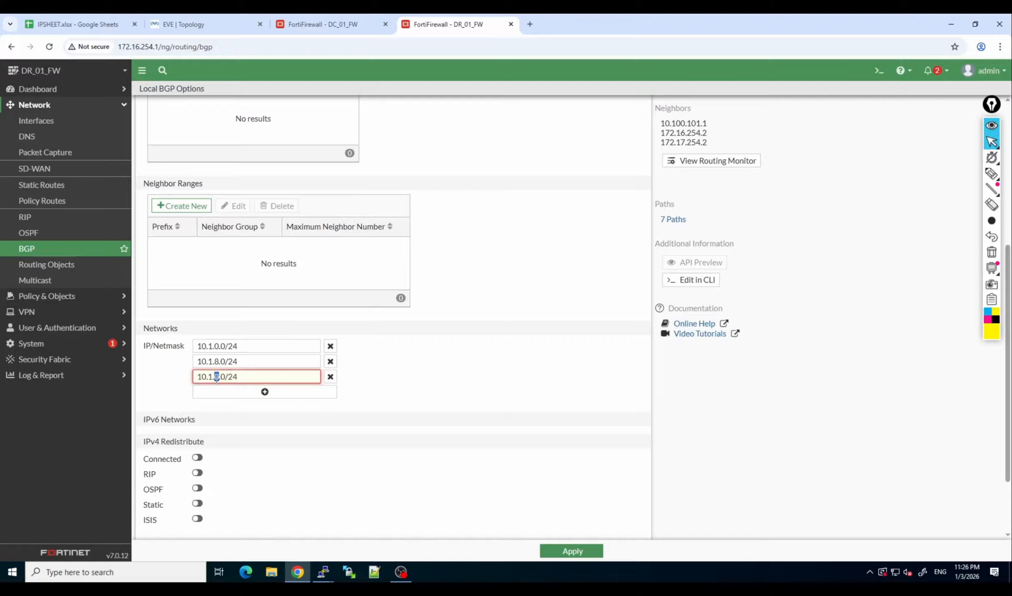
type("16")
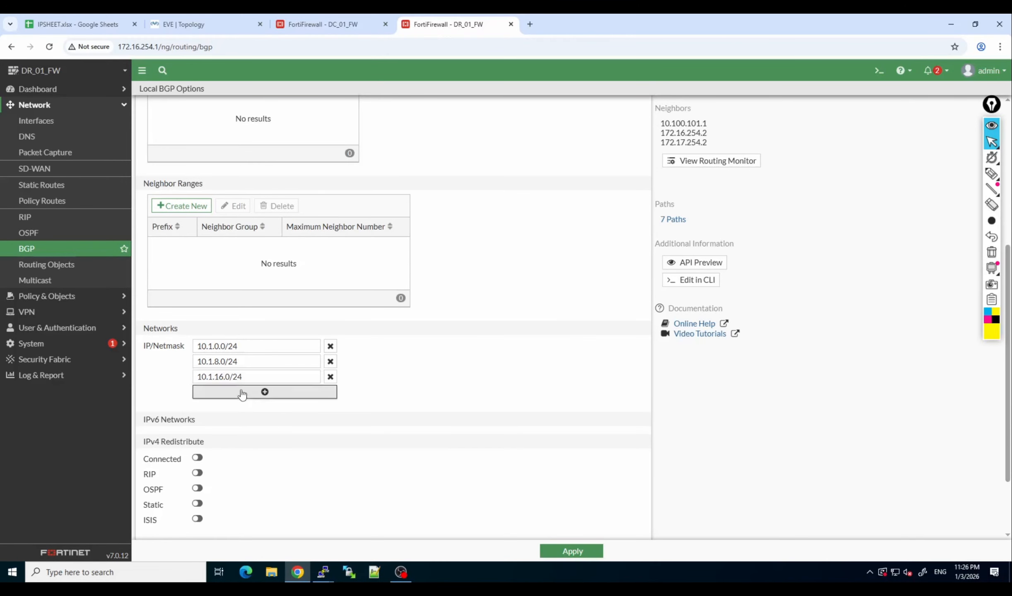
Add 10.1.24.0/24 as the fourth advertised network and apply the BGP settings on DR_01_FW.
left_click(243, 392)
left_click(227, 392)
key("ctrl+v")
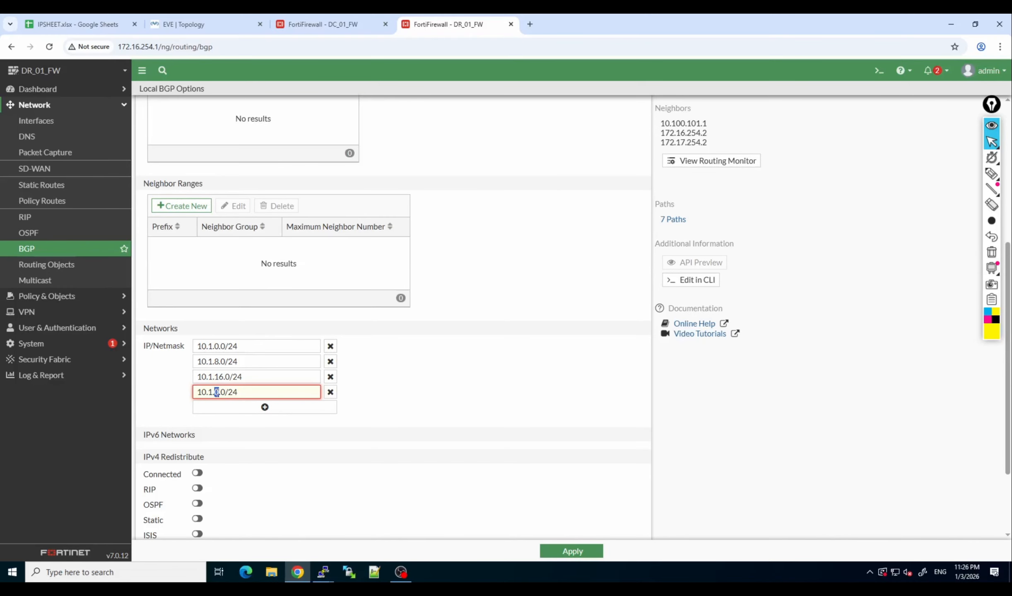
type("24")
left_click(578, 551)
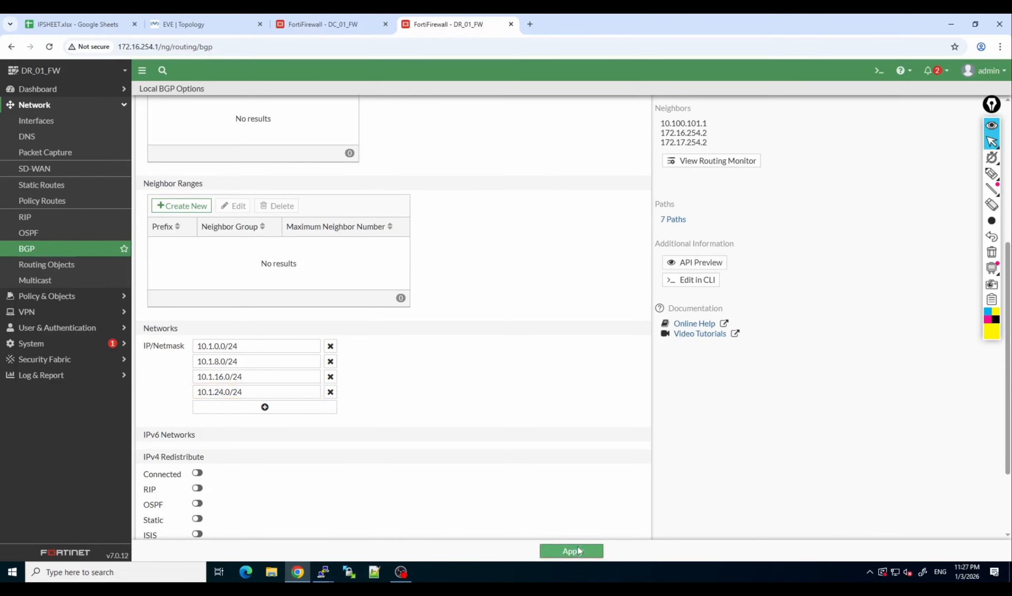
Repeatedly run "get router info bgp neighbors 10.100.101.2 routes" on DC_01_FW to check for the newly advertised DR networks.
left_click(324, 24)
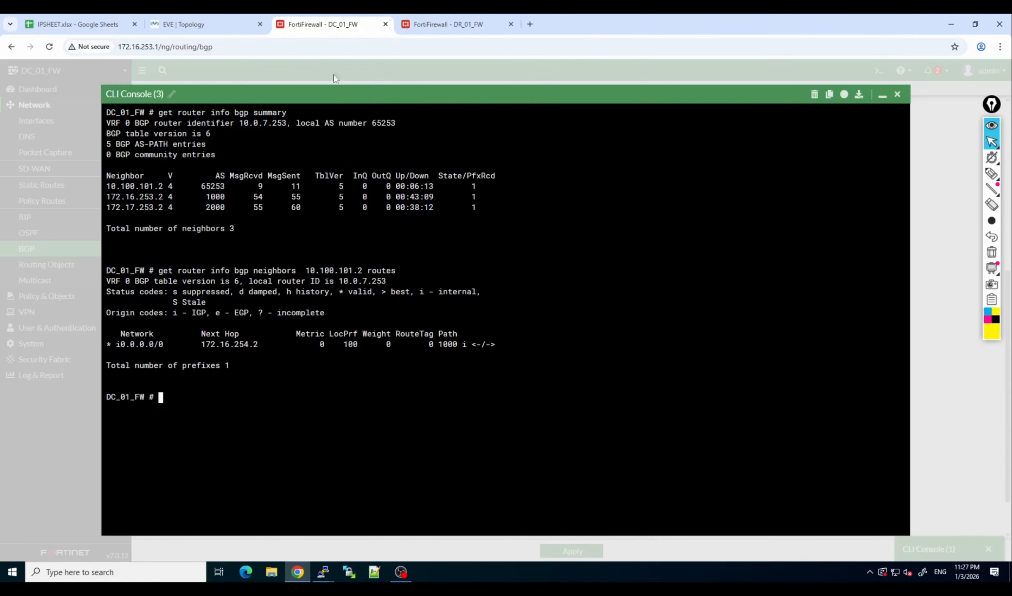
key("Up")
key("Return")
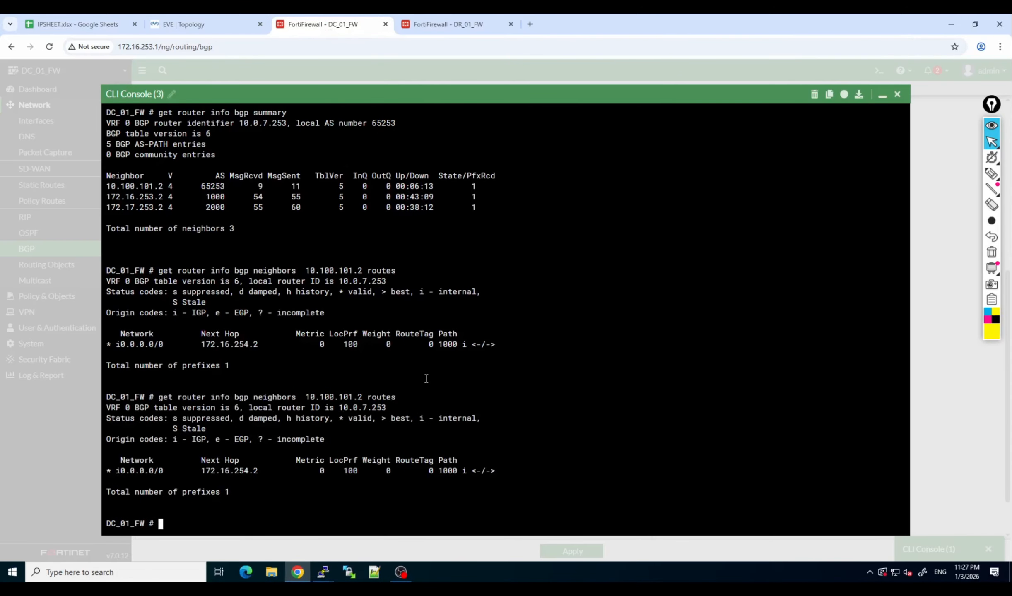
key("Up")
key("Return")
key("Up")
key("Return")
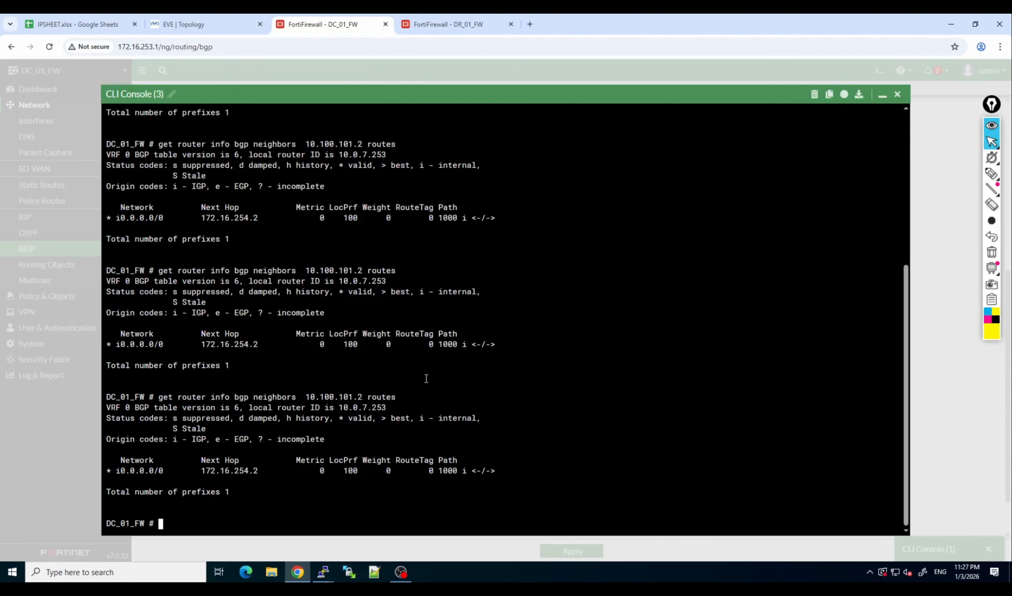
key("Up")
key("Return")
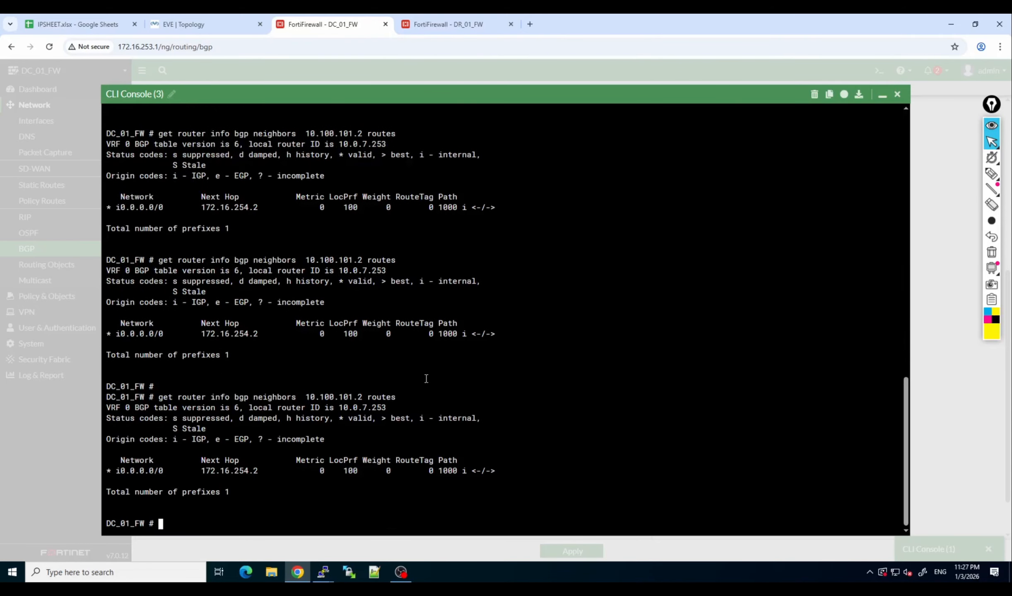
key("Up")
key("Return")
key("Up")
key("Return")
key("Up")
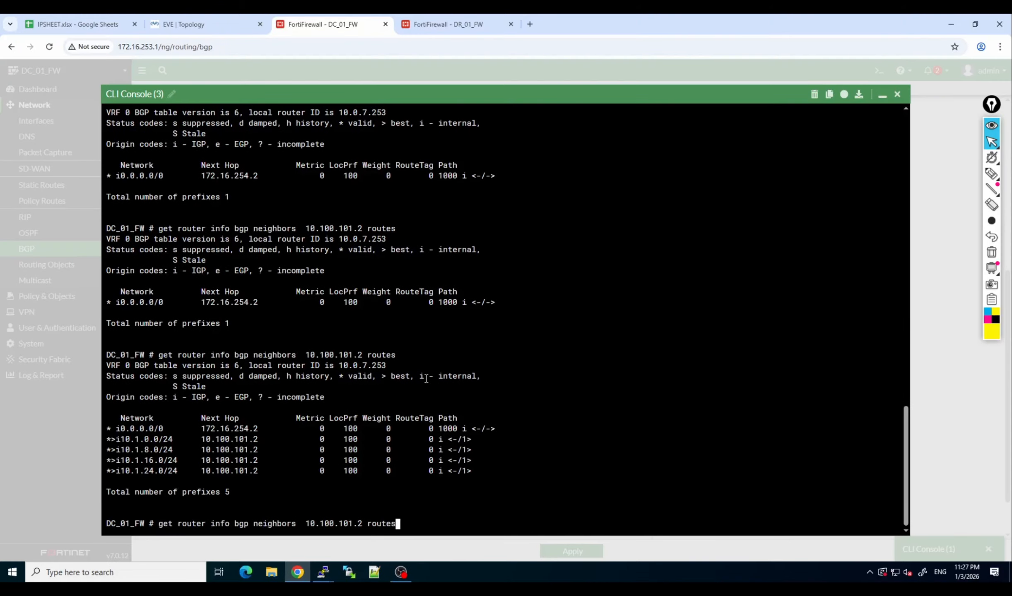
key("Return")
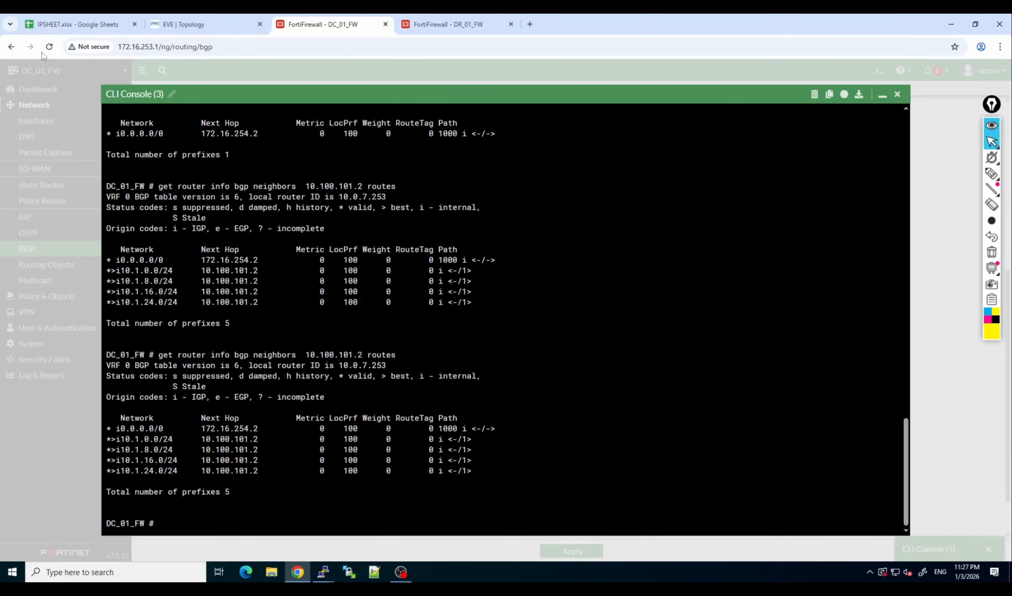
left_click(404, 21)
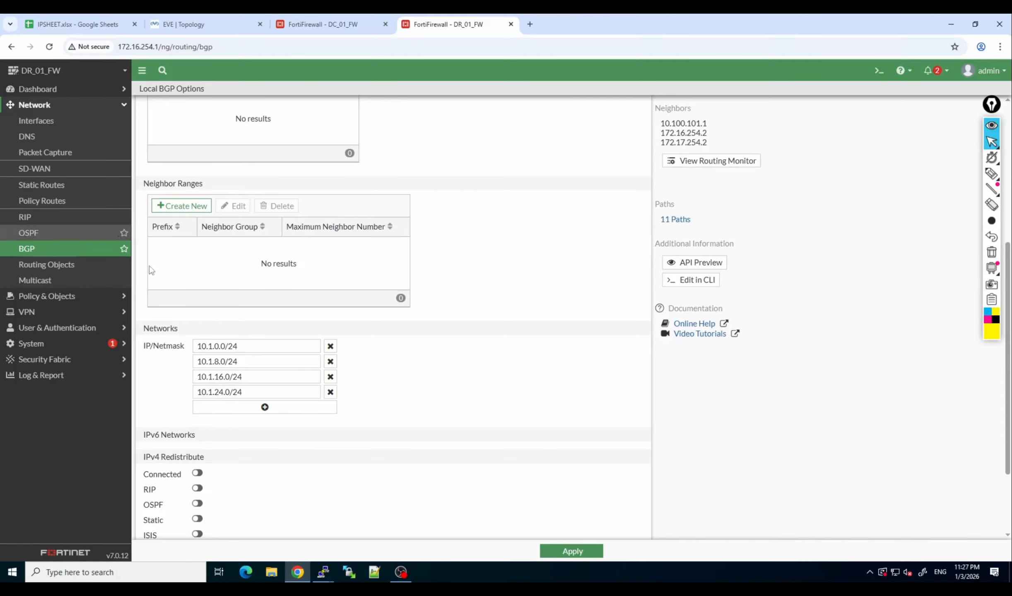
left_click(85, 123)
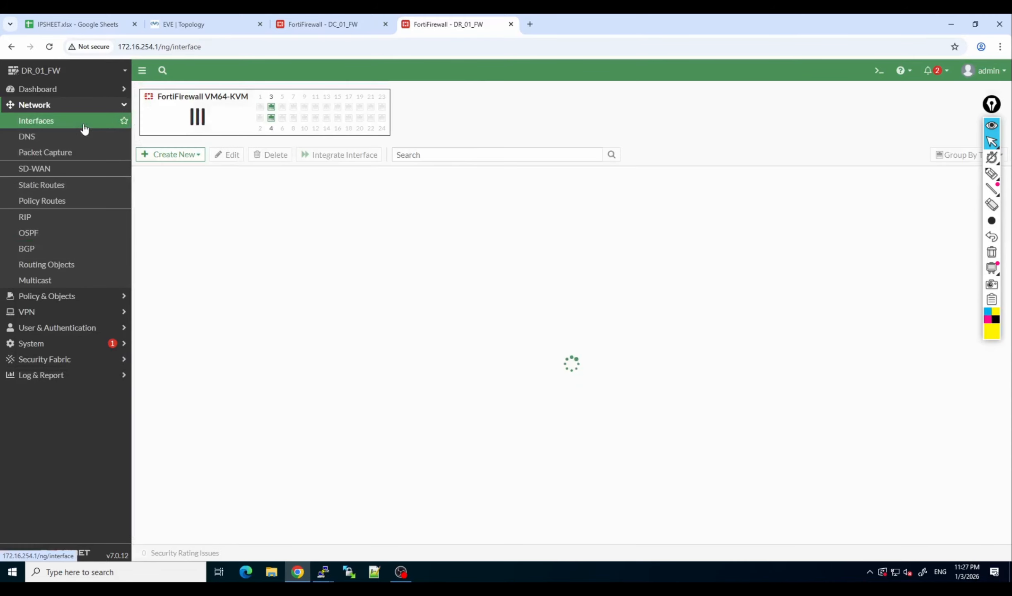
Open the DR_WEB console from the EVE topology and sign in to the Administrator account with its password.
left_click(197, 25)
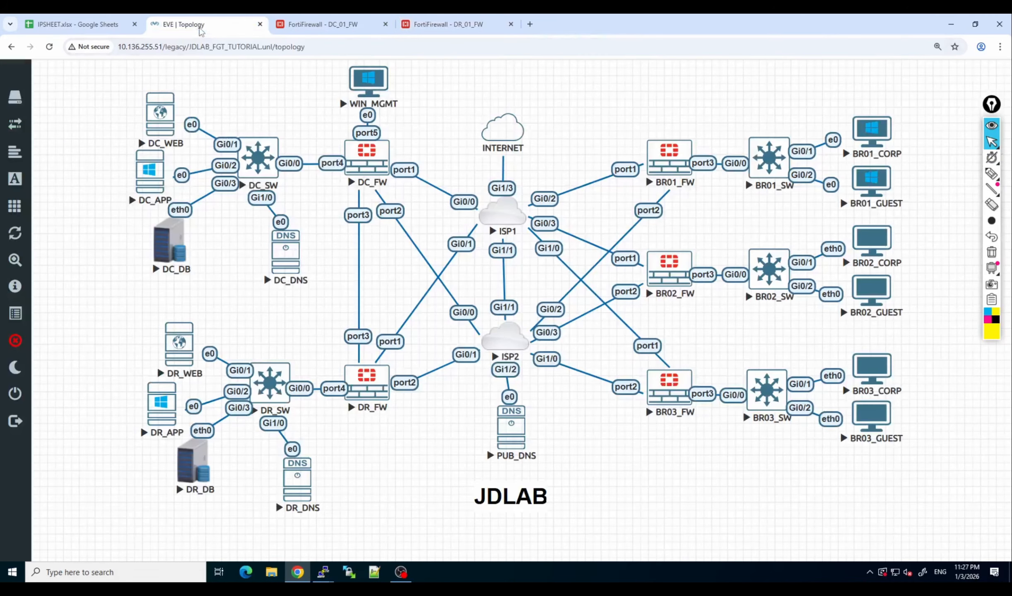
left_click(168, 357)
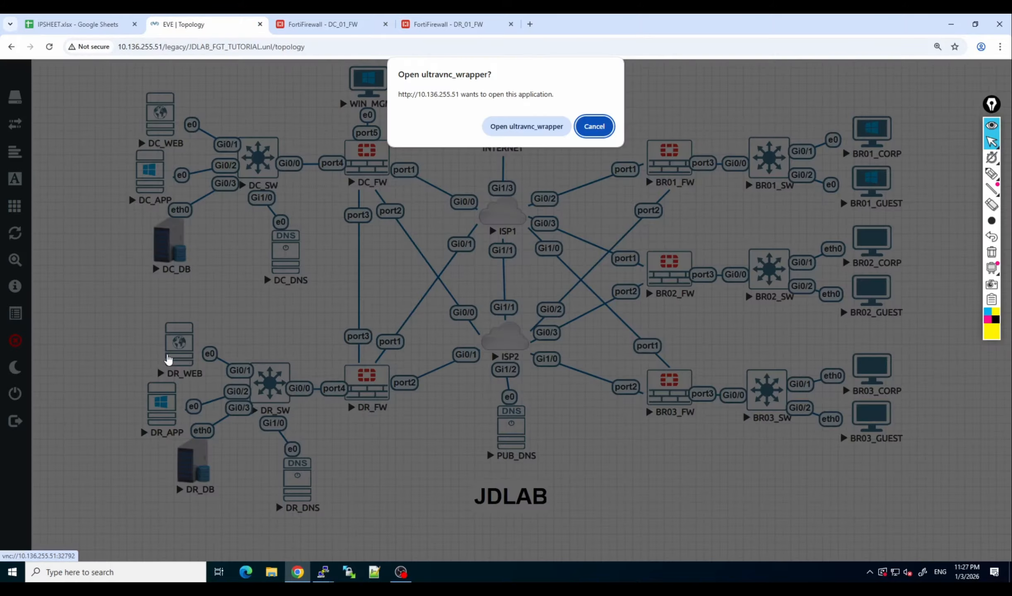
left_click(546, 123)
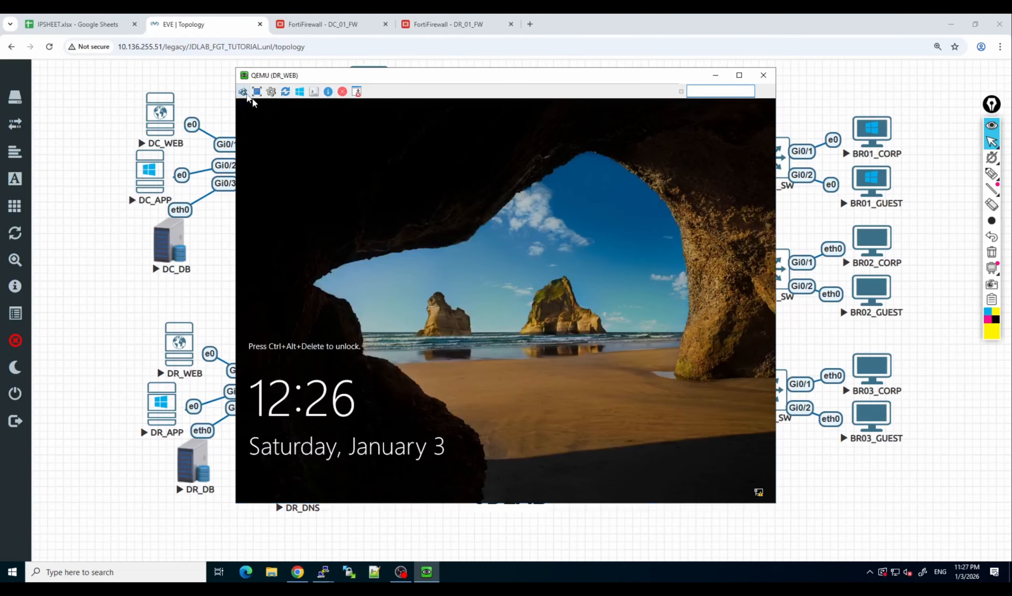
left_click(242, 91)
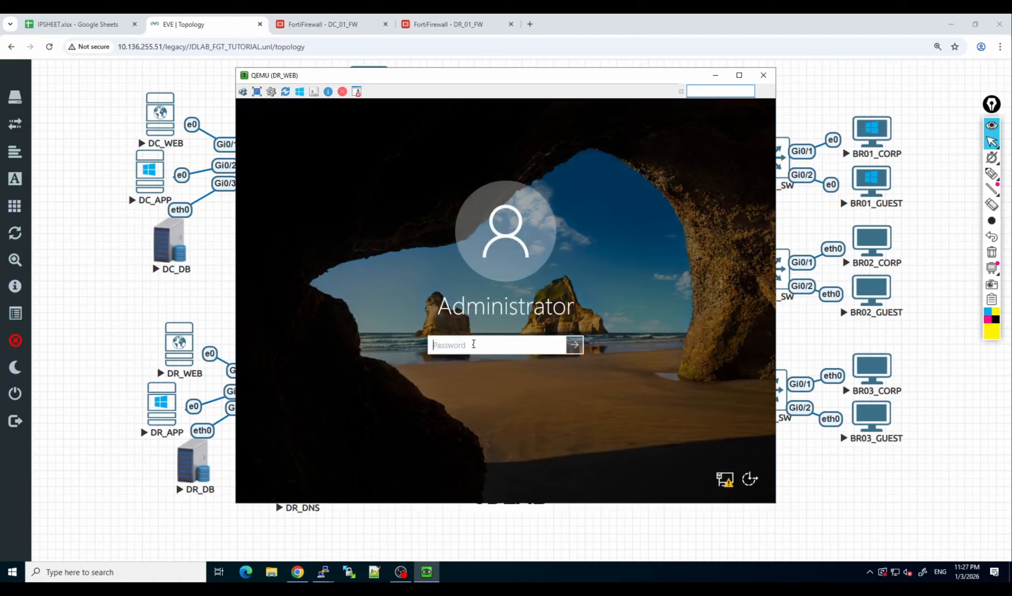
type("Test123")
key("Return")
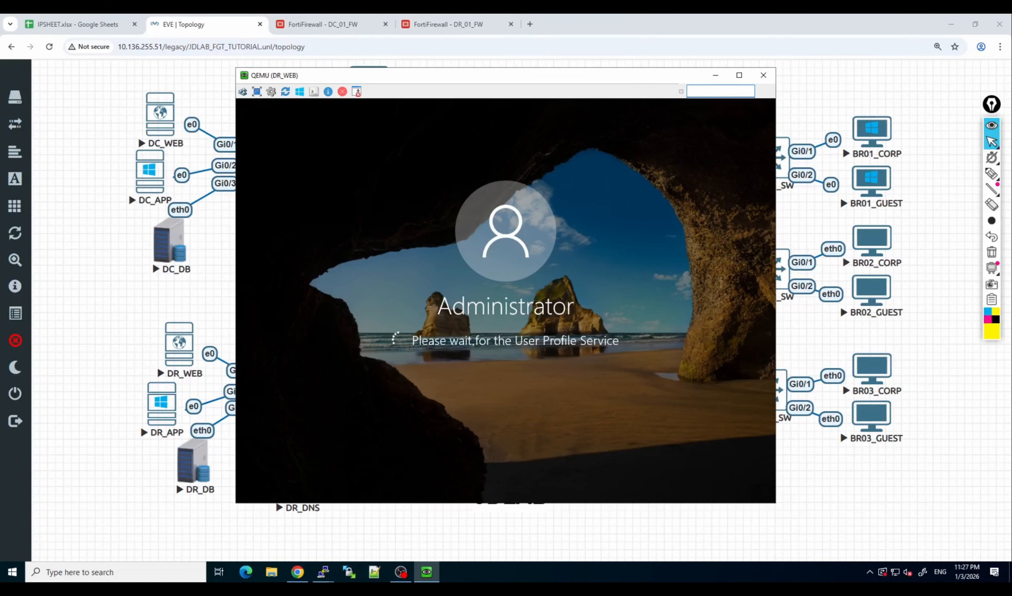
Open the DC_WEB console from the EVE topology and sign in to the Administrator account with its password.
left_click(167, 119)
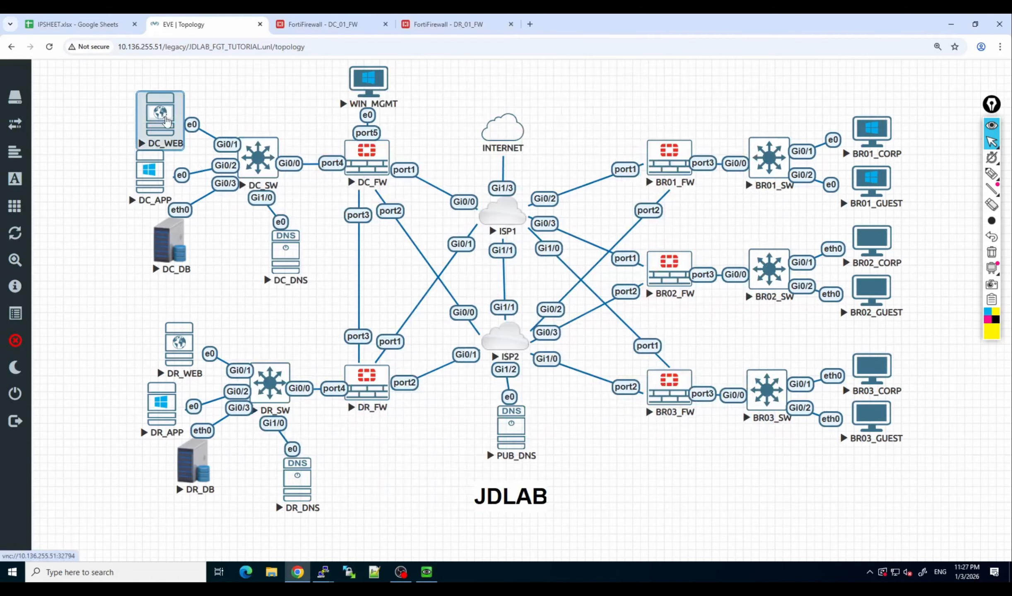
left_click(166, 121)
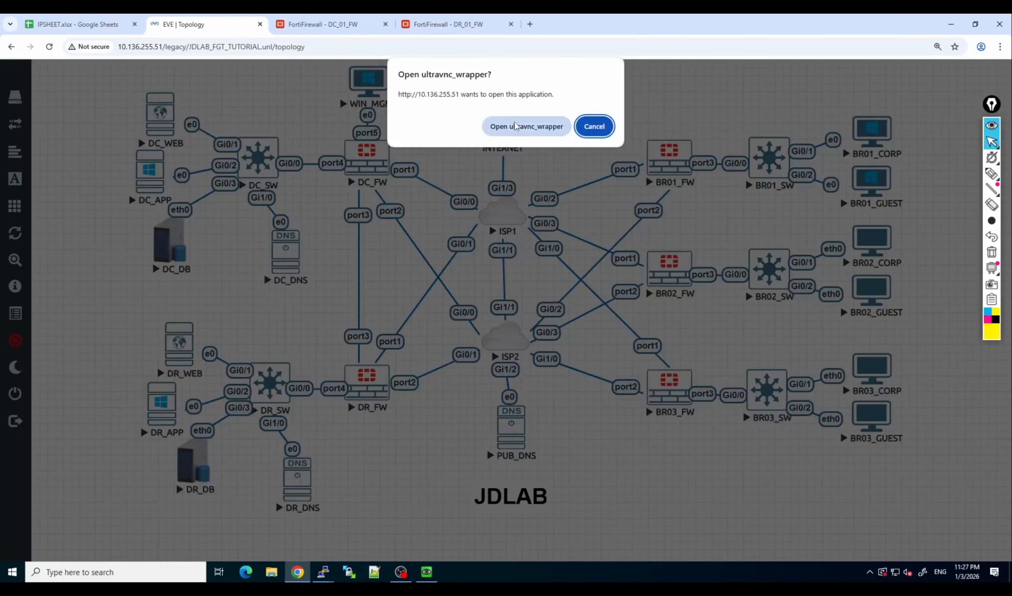
left_click(525, 127)
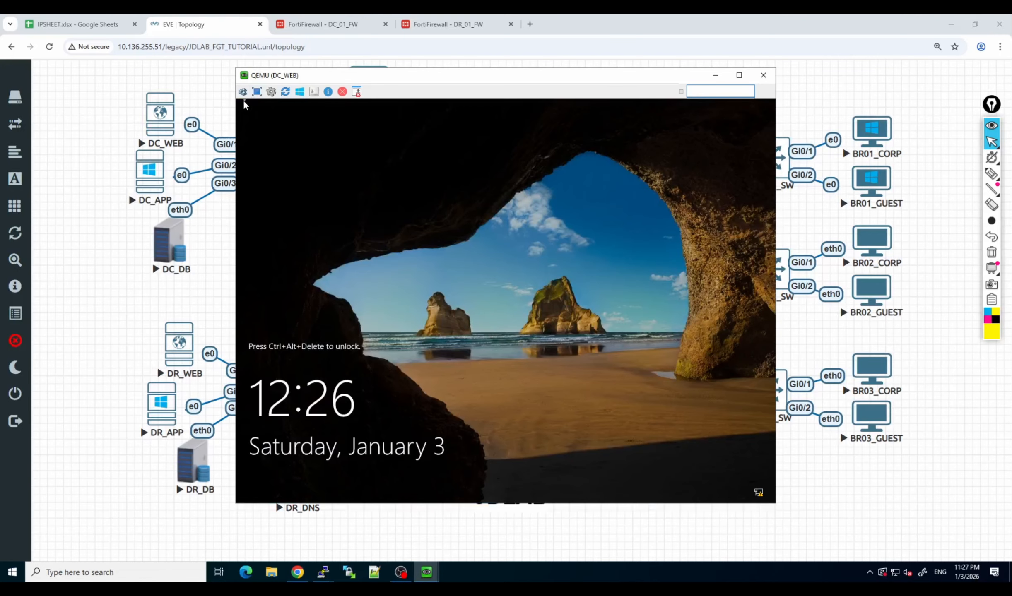
left_click(243, 91)
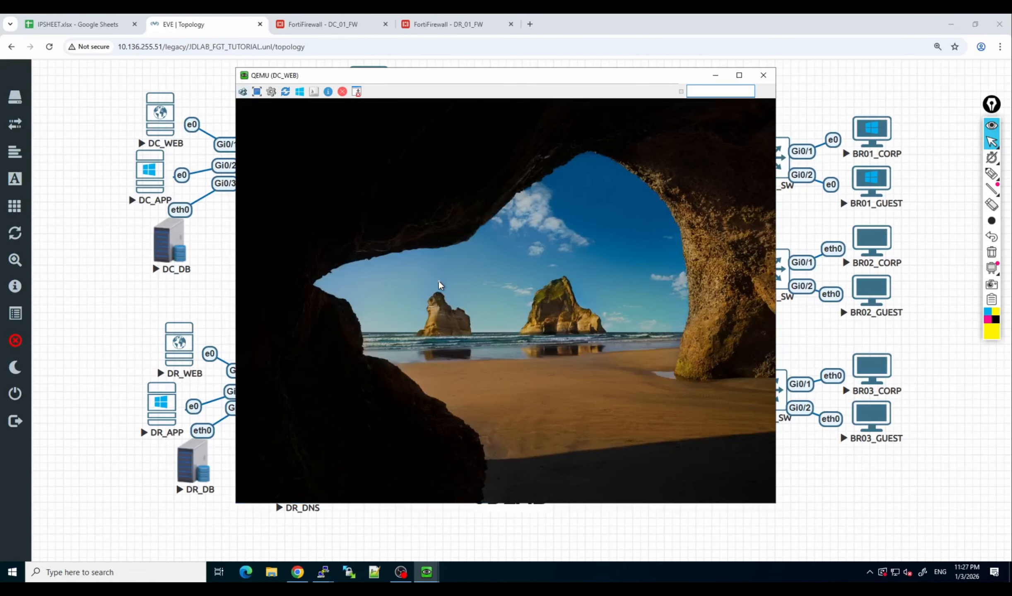
type("•••••••")
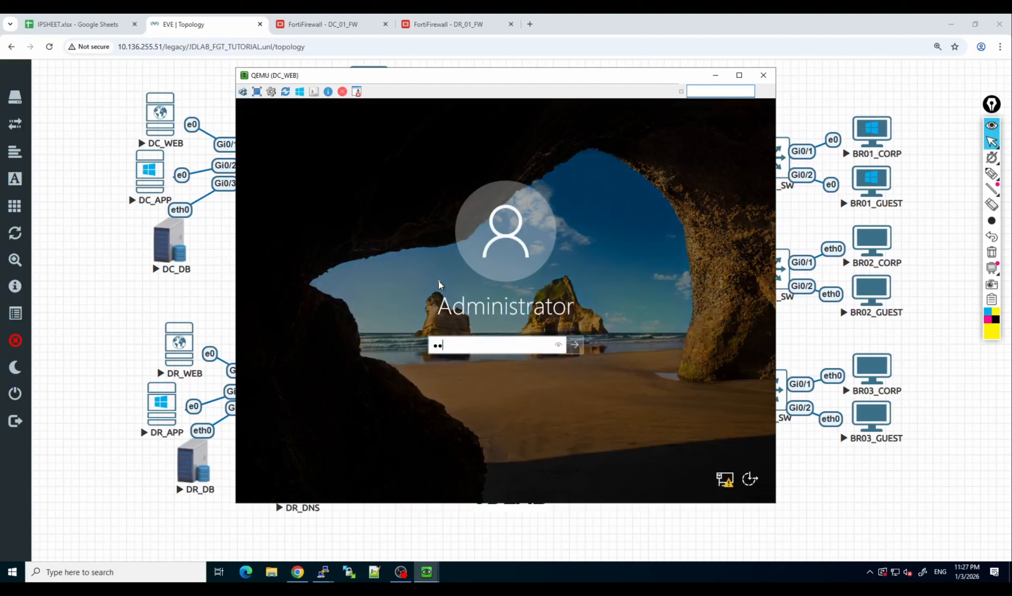
key("Return")
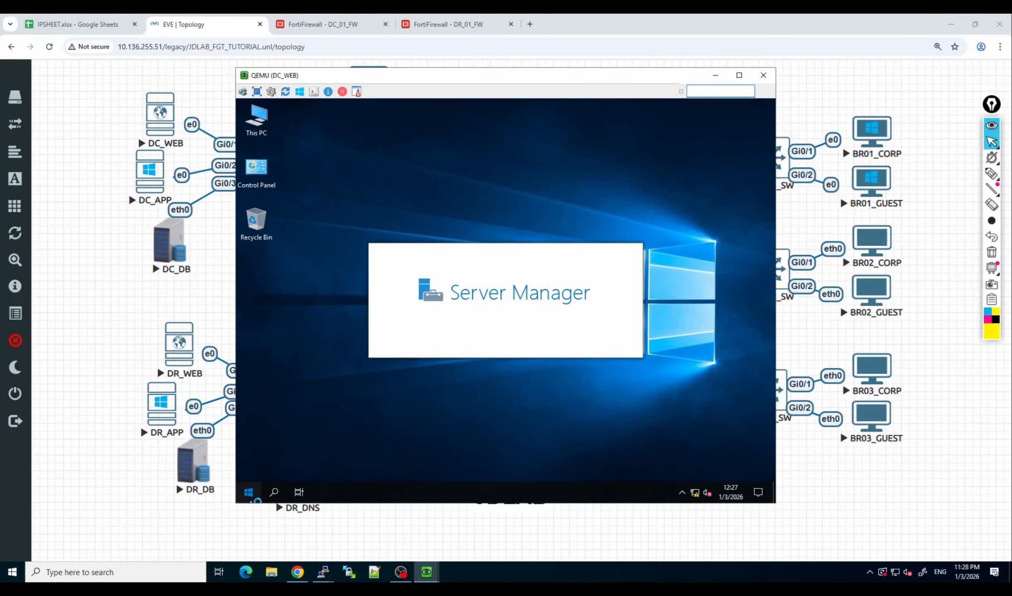
Open a command prompt on DC_WEB and run ipconfig to check its IP configuration.
left_click(250, 497)
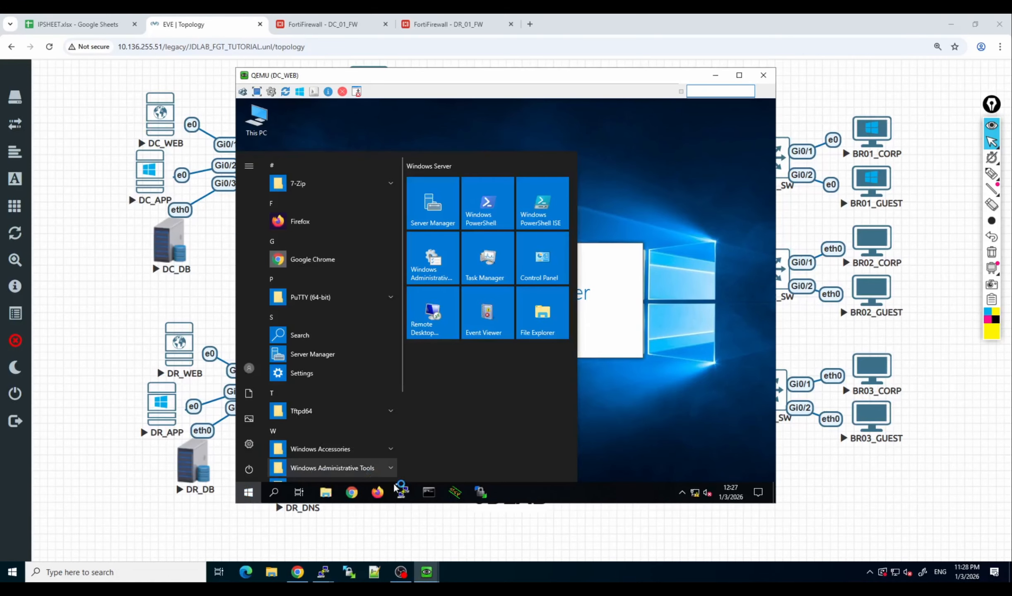
left_click(430, 493)
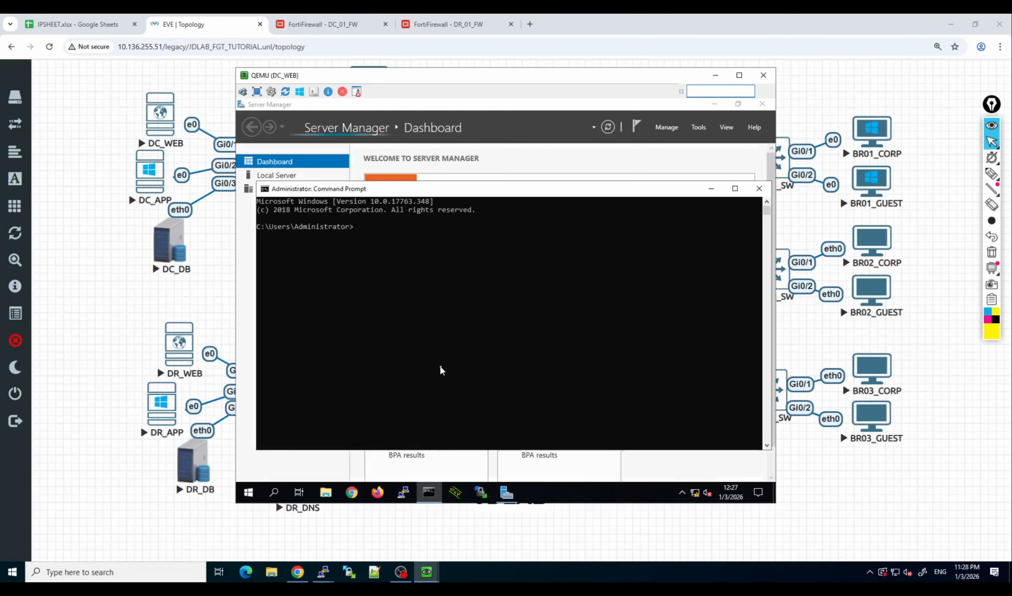
type("ipconifg")
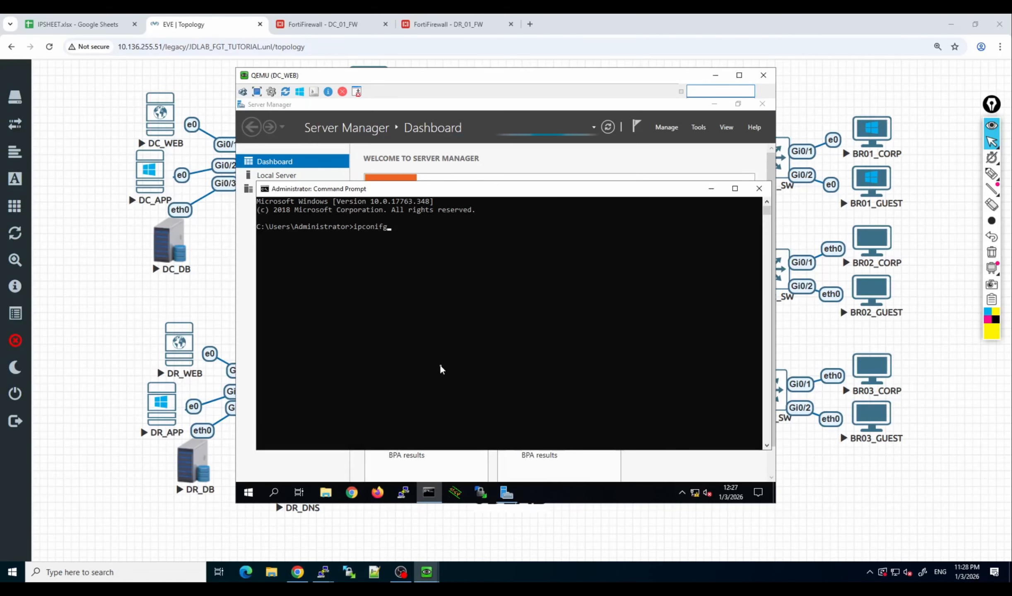
key("Return")
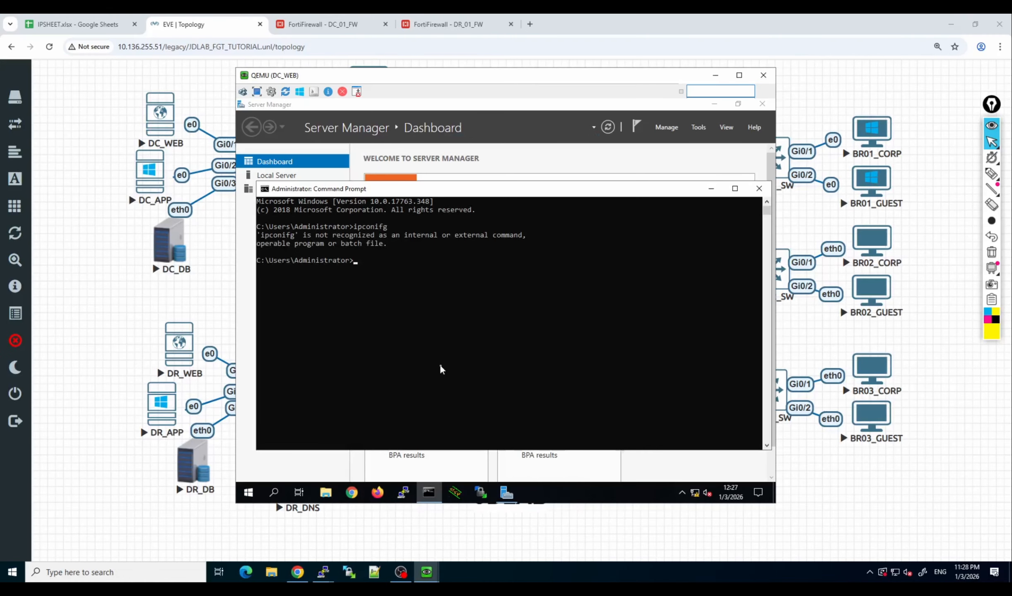
type("ipconfig")
key("Return")
Ping the default gateway 10.0.0.1 from DC_WEB, stopping the ping early.
type("ping ")
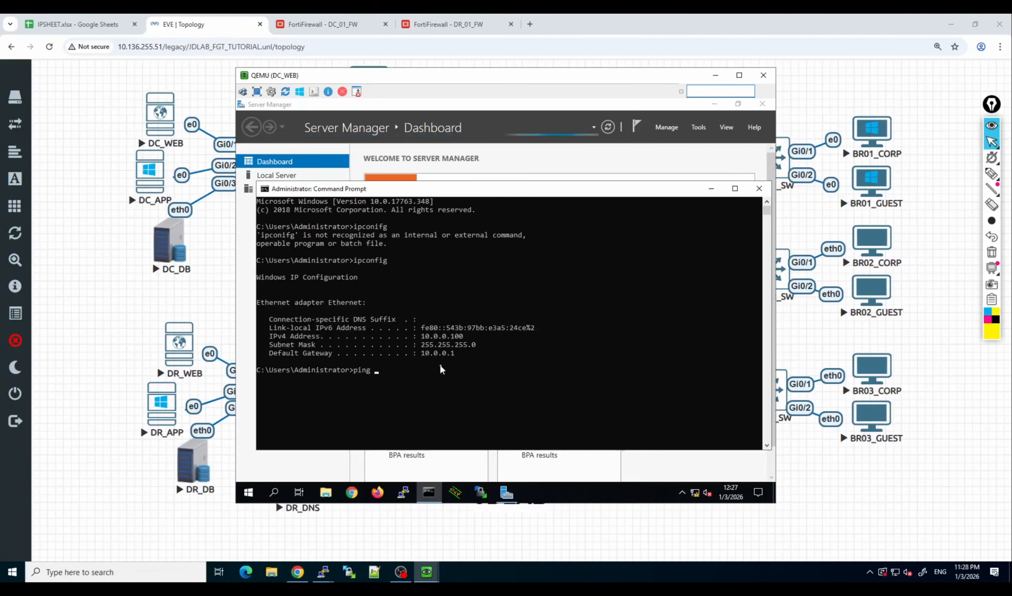
type("10.0.")
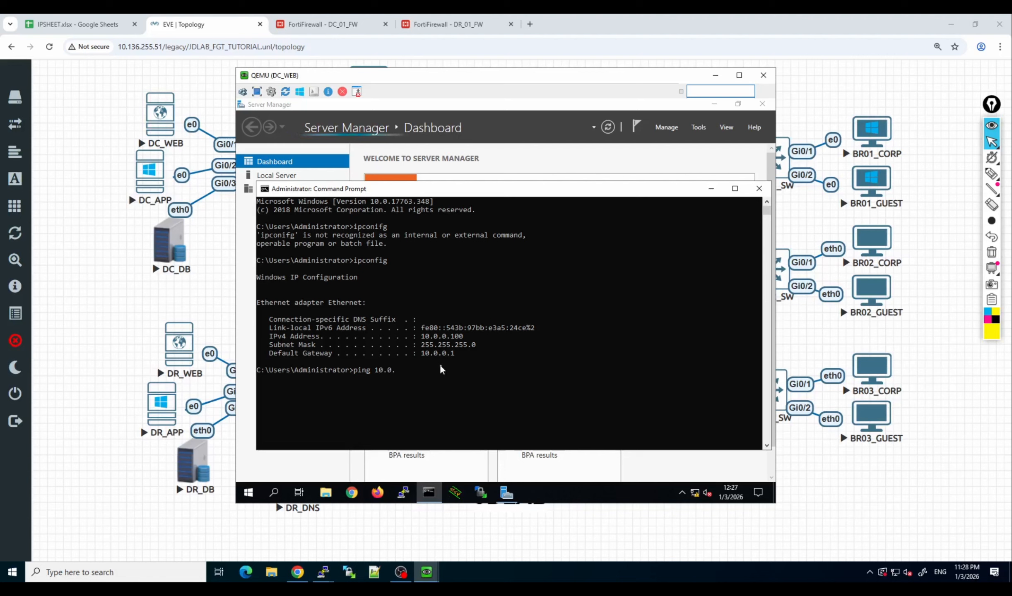
type("0.1")
key("Return")
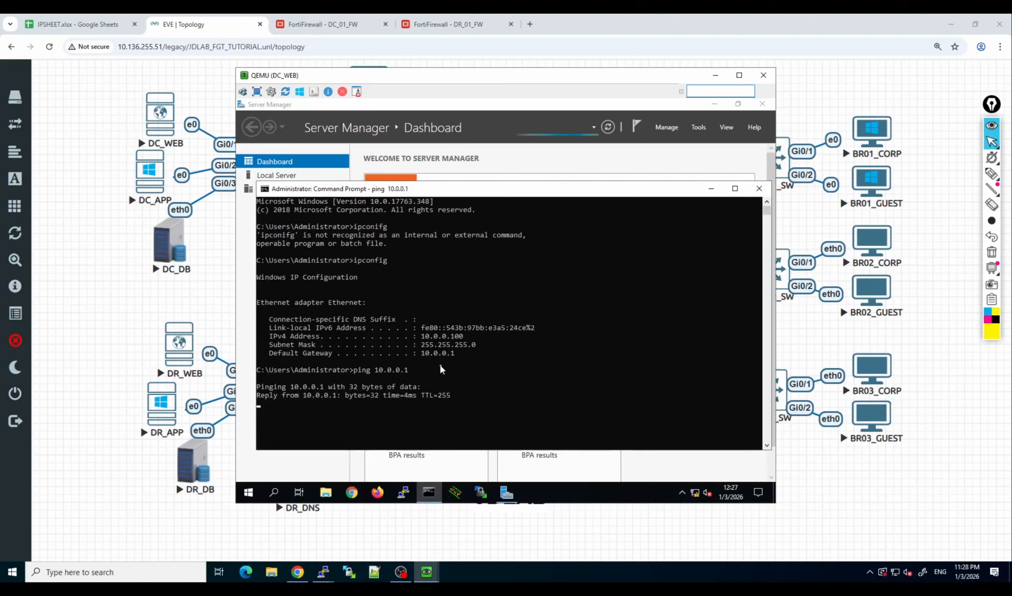
key("ctrl+c")
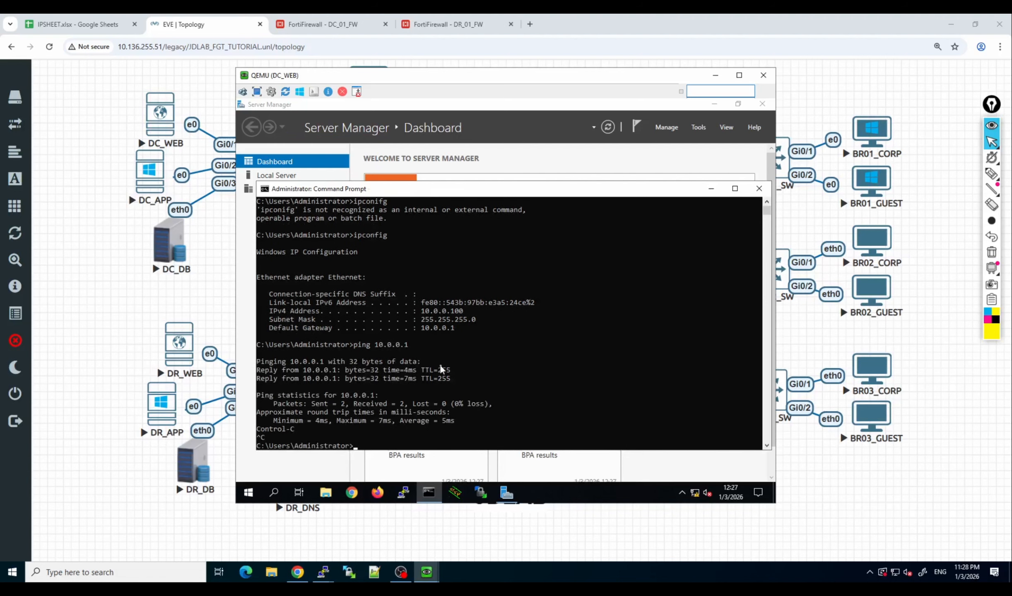
Start a continuous ping from DC_WEB to the DR web server with "ping 10.1.0.100 -t".
key("Up")
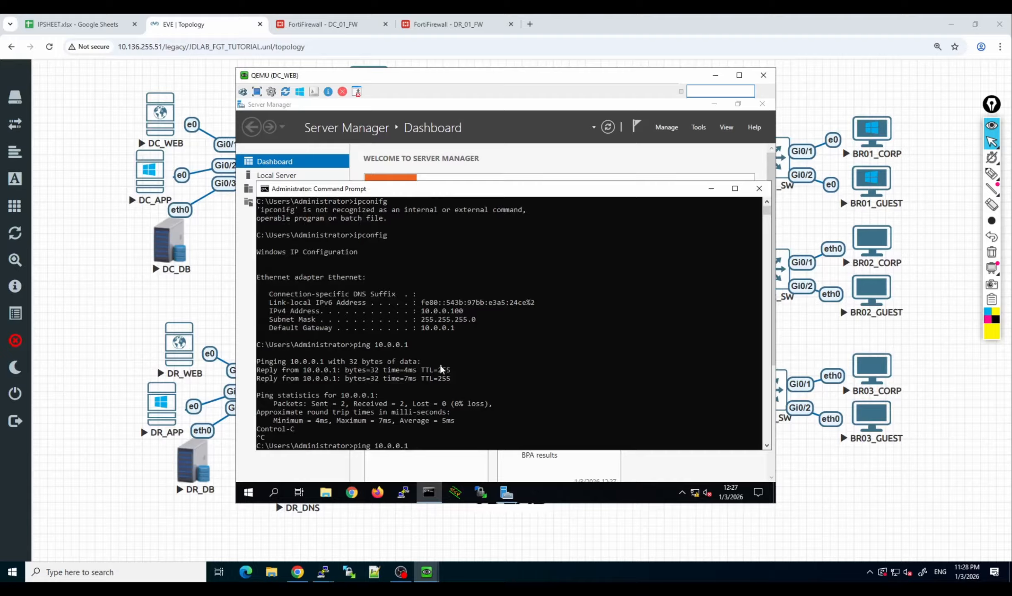
key("BackSpace")
key("BackSpace")
key("BackSpace")
key("BackSpace")
key("BackSpace")
type("1.0.1")
type("00 -t")
key("Return")
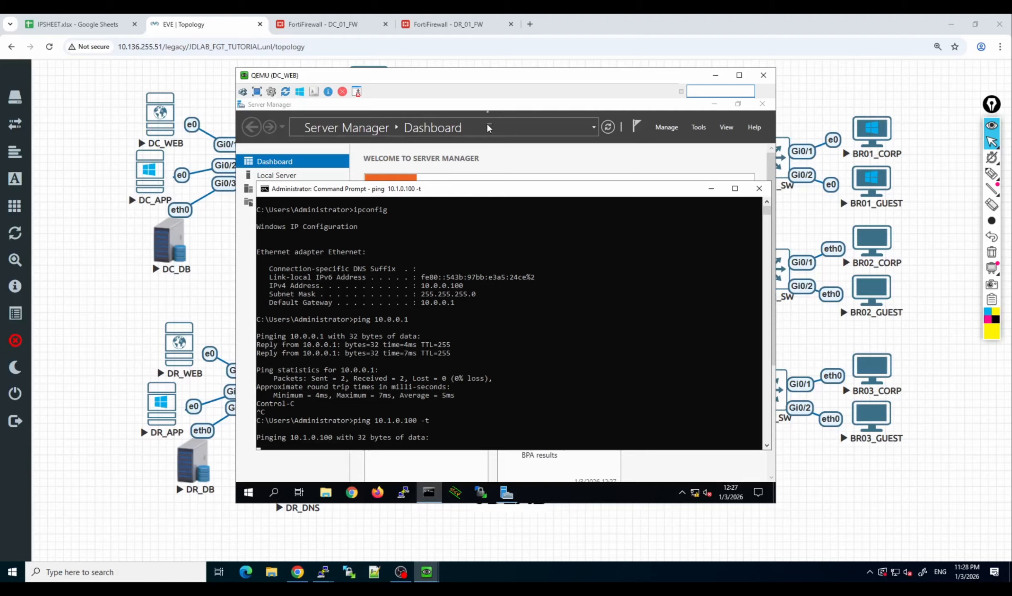
Switch to the DR_WEB console, close Server Manager, and check its IP configuration with ipconfig in a command prompt.
left_click_drag(487, 81, 396, 88)
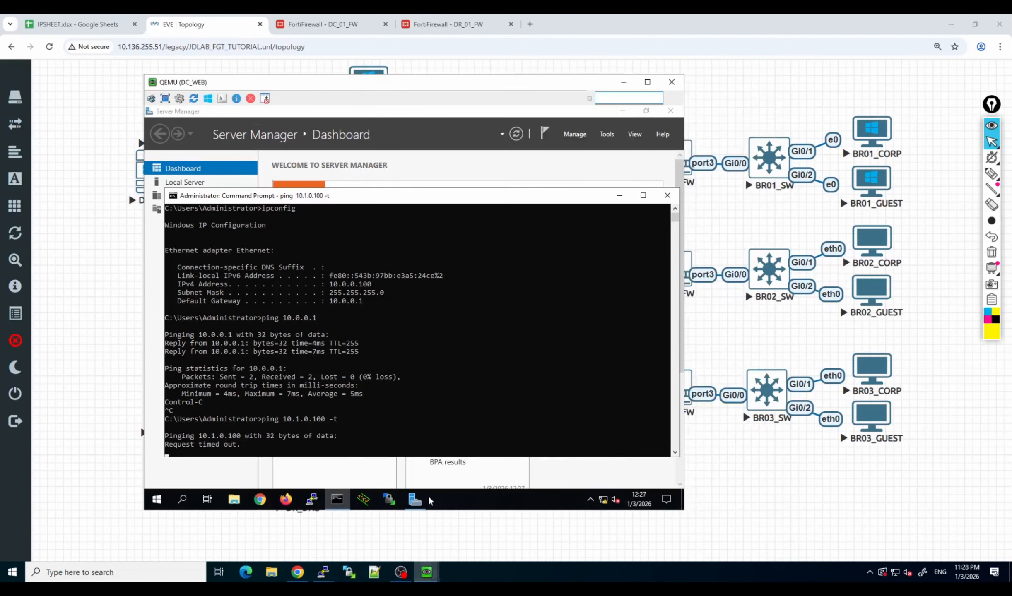
mouse_move(427, 572)
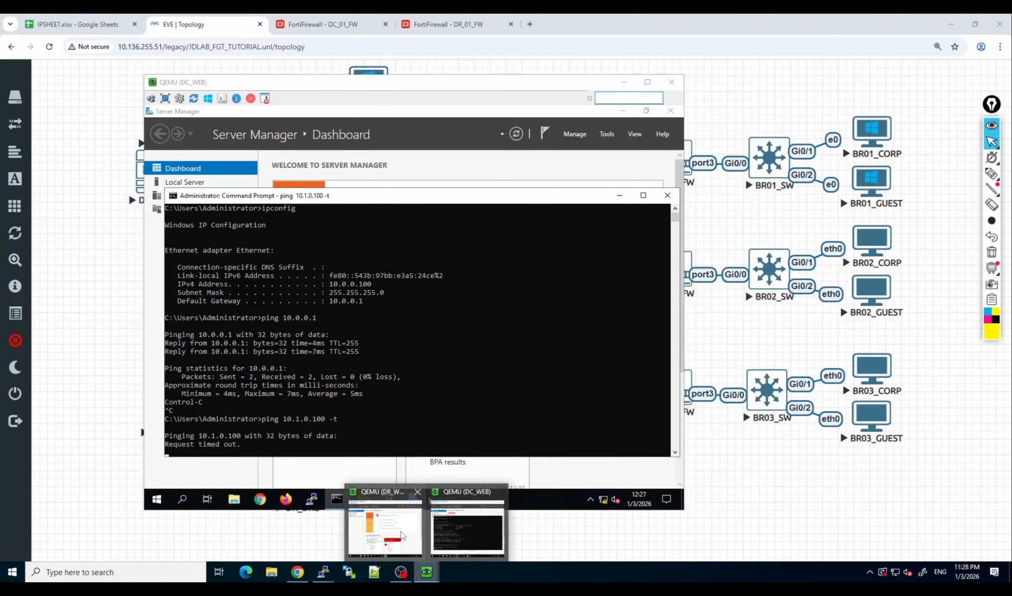
left_click(401, 531)
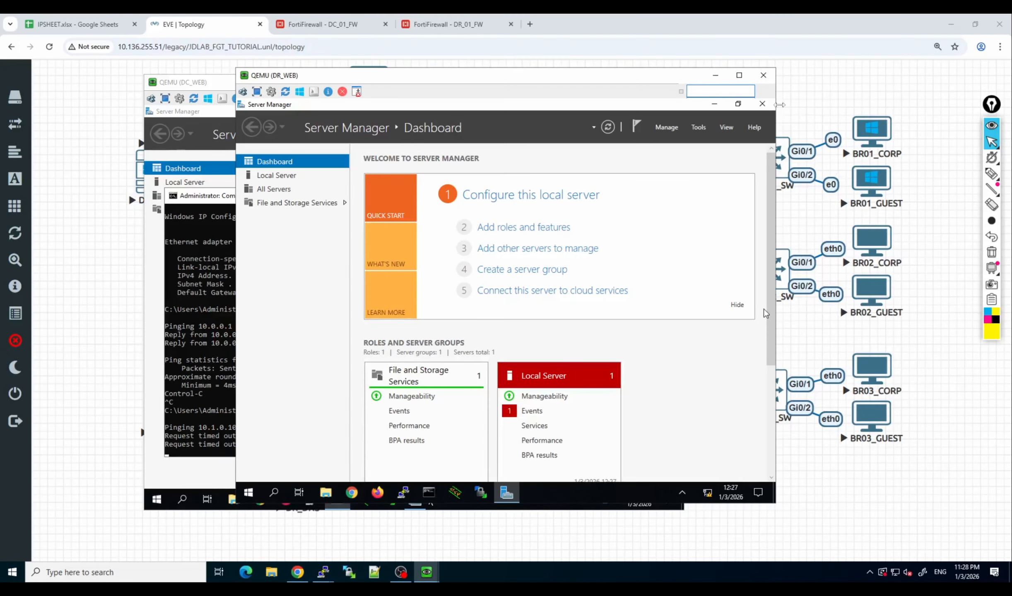
left_click(763, 104)
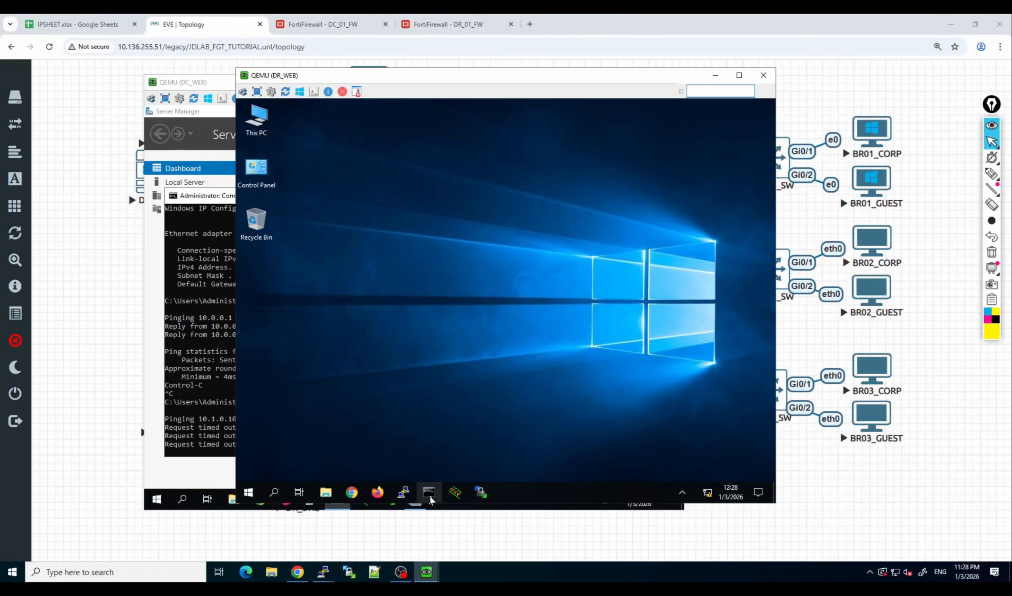
left_click(431, 500)
type("ip")
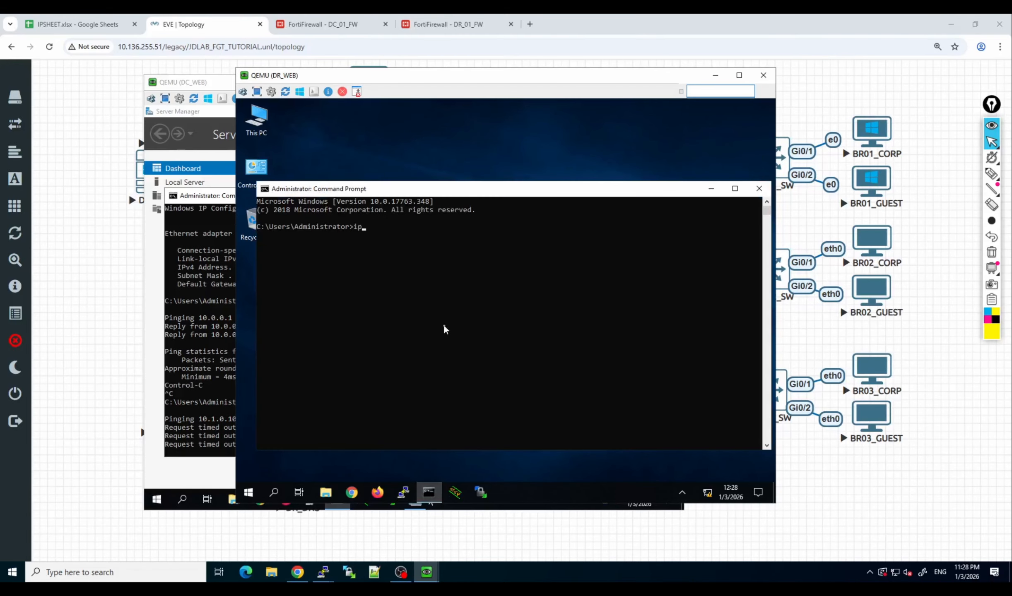
type("config")
key("Return")
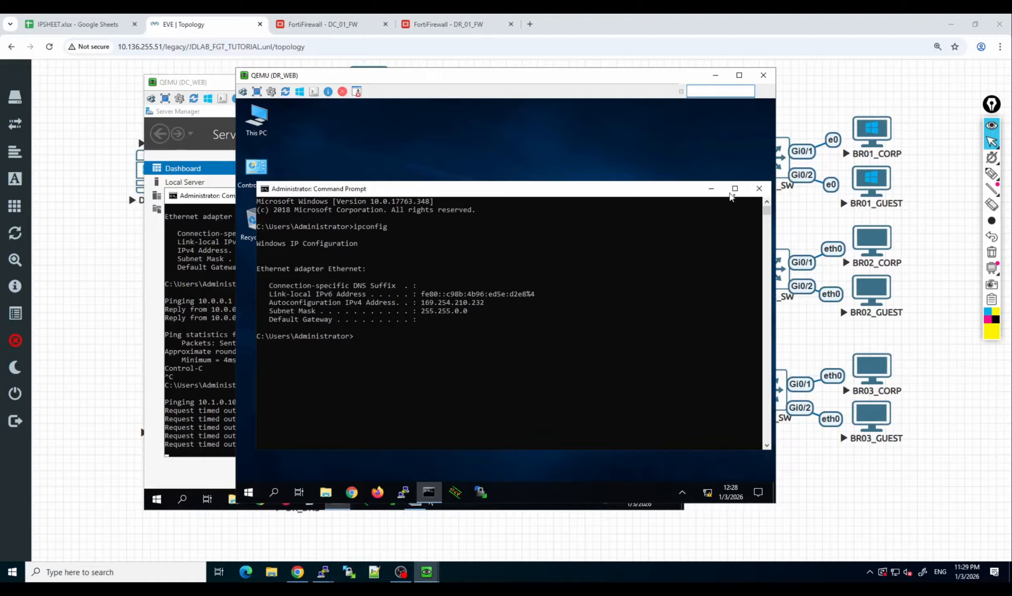
left_click(760, 189)
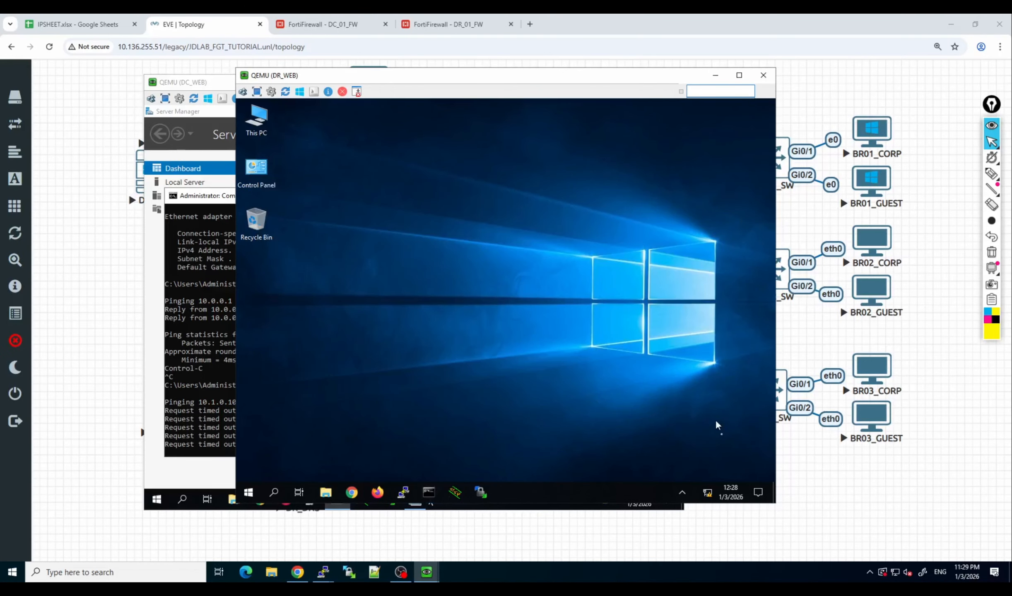
Open the Internet Protocol Version 4 properties of the Ethernet adapter on DR_WEB.
right_click(708, 492)
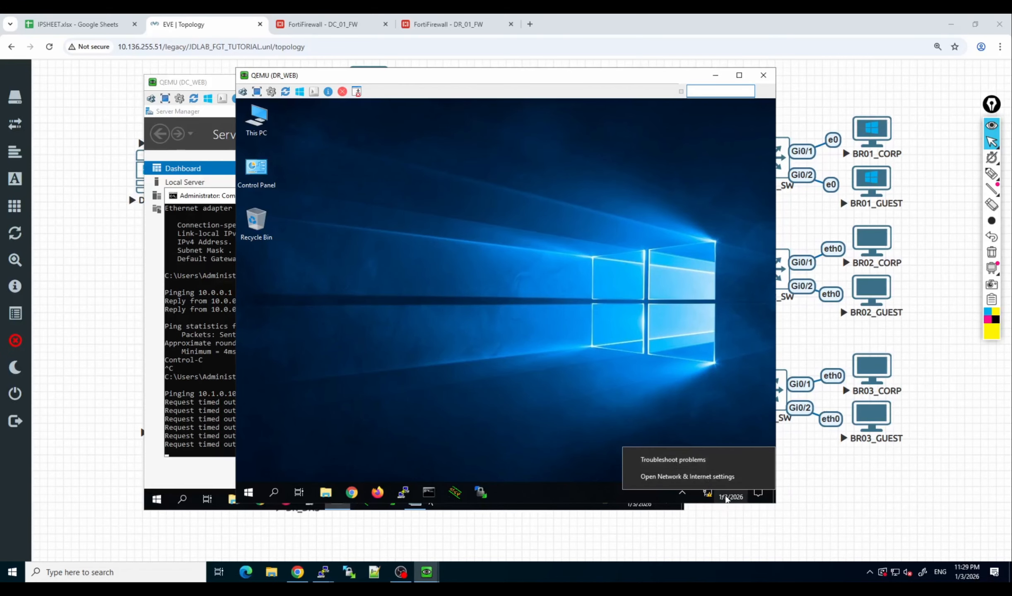
left_click(707, 481)
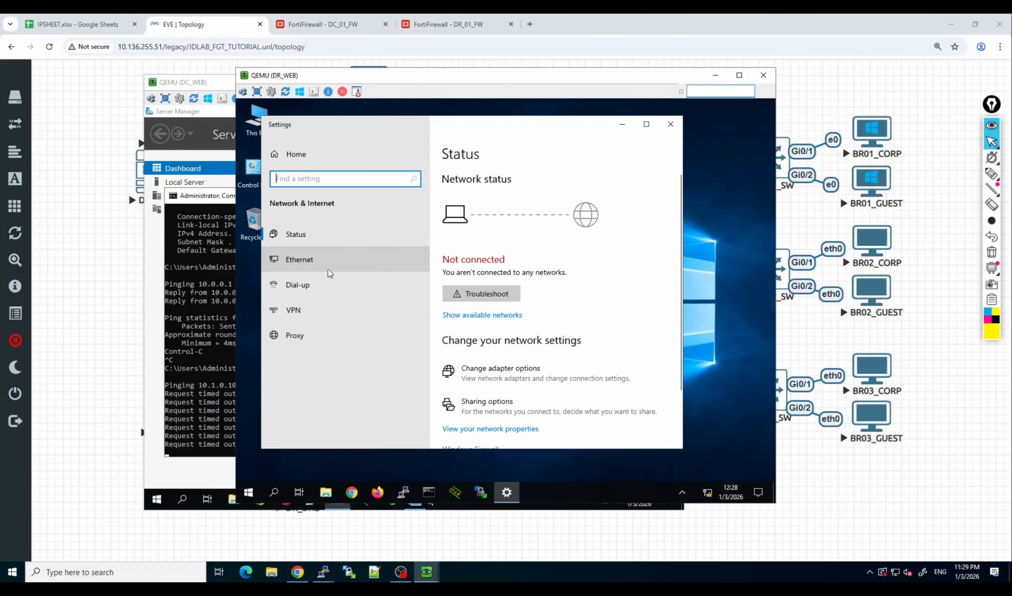
left_click(330, 273)
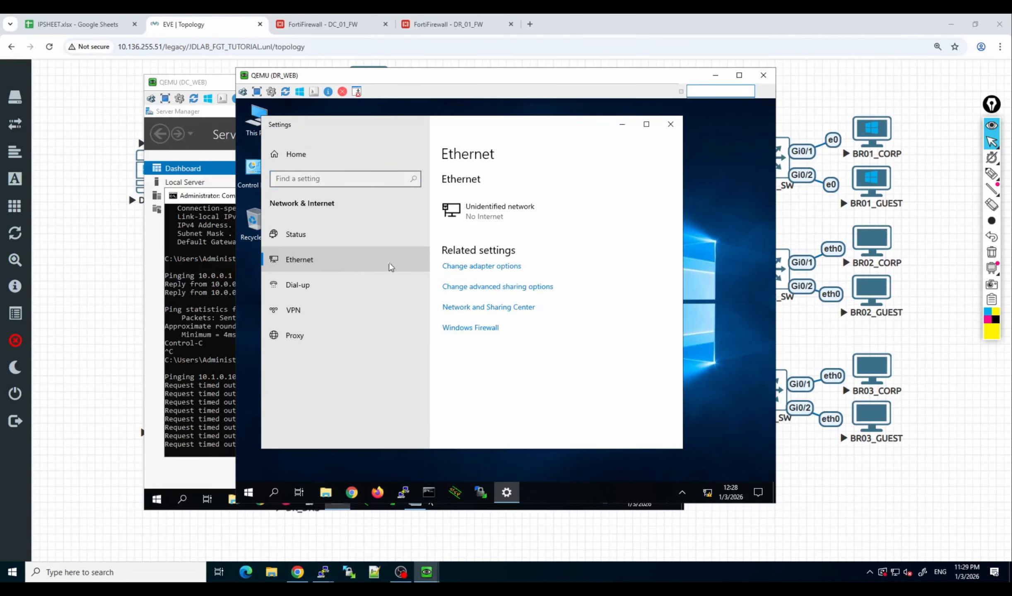
left_click(490, 275)
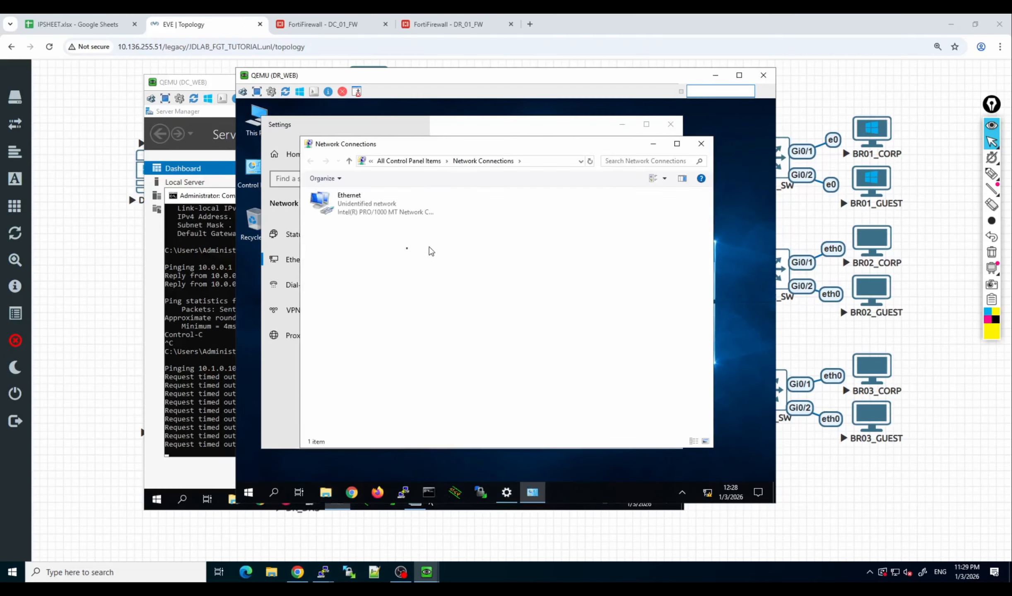
left_click(369, 212)
double_click(368, 207)
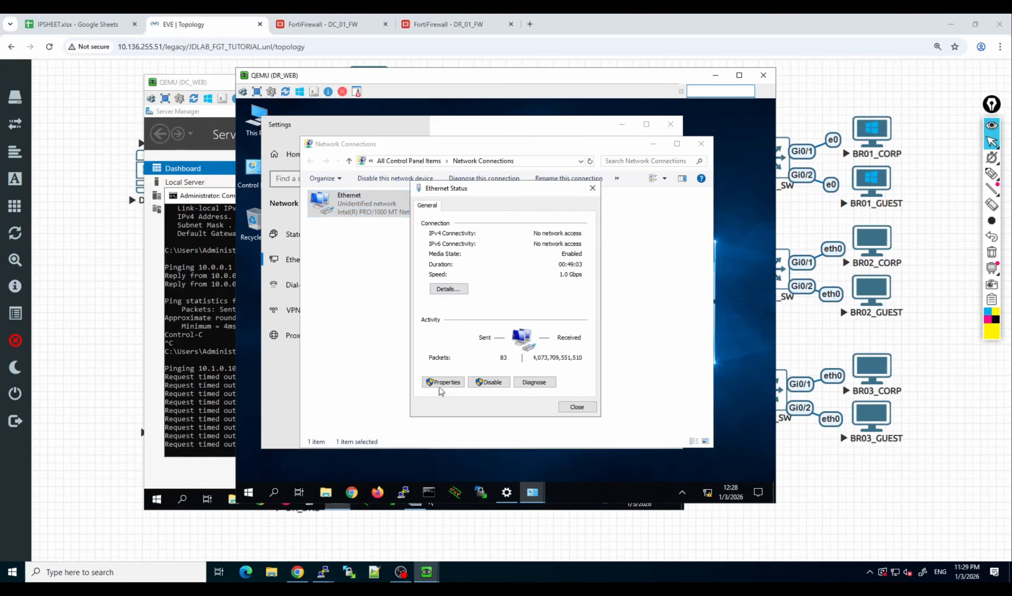
left_click(439, 383)
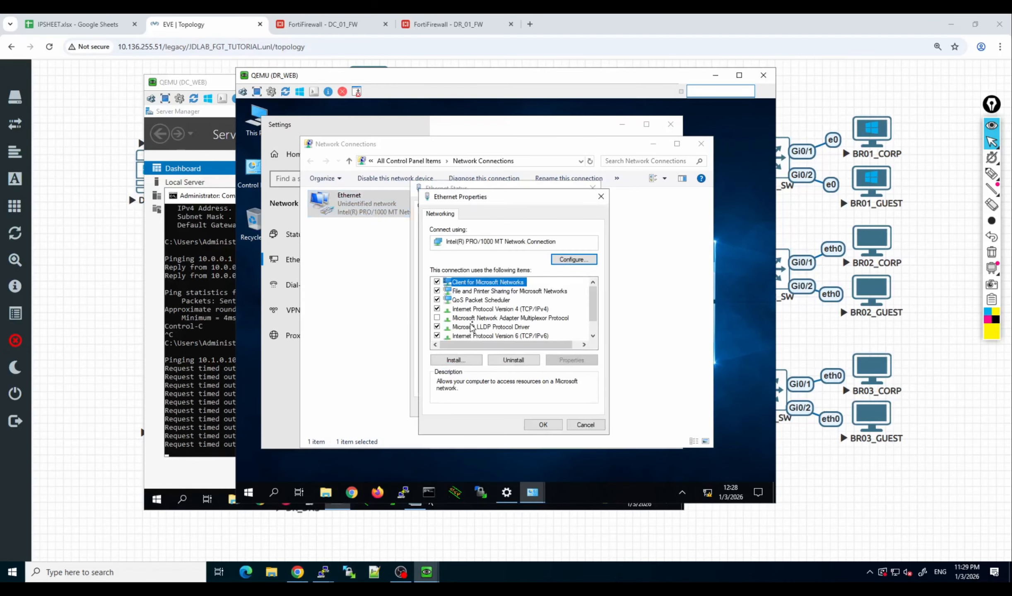
double_click(480, 310)
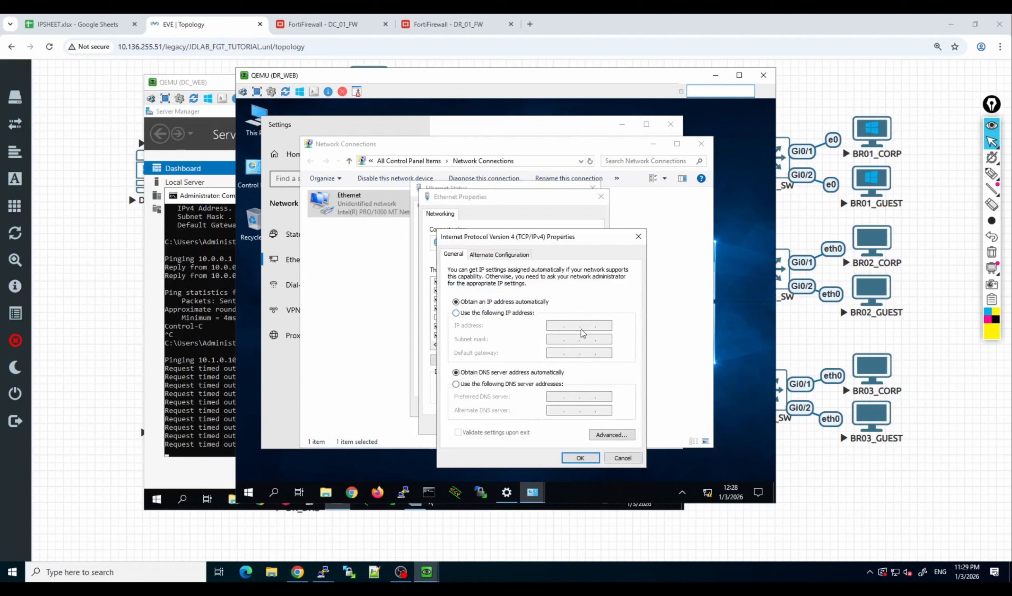
Assign DR_WEB the static IP address 10.1.0.100, subnet mask 255.255.255.0 and default gateway 10.1.0.1.
left_click(509, 314)
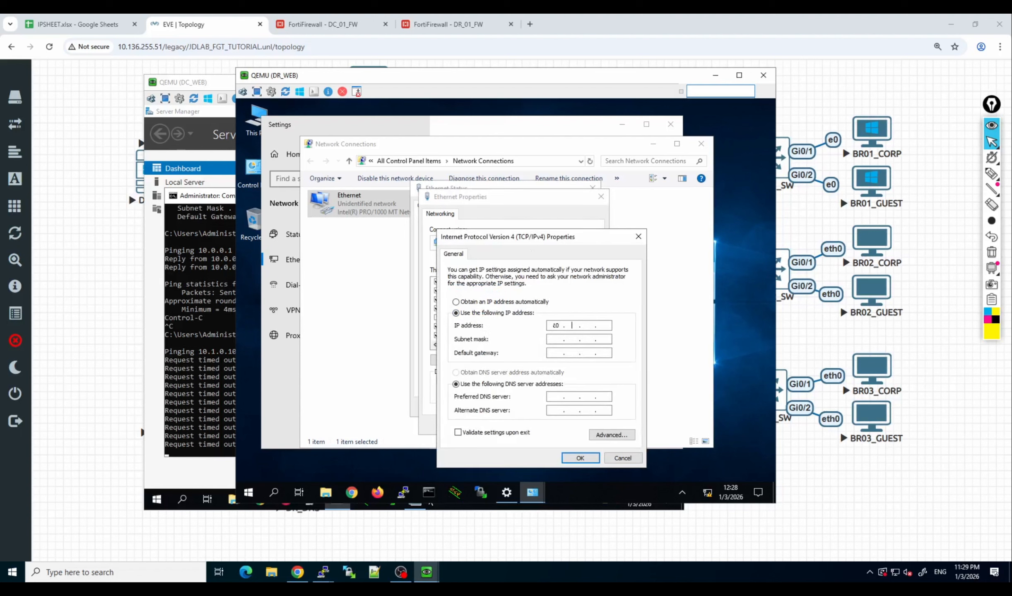
type("1.0.100")
key("Tab")
type("255.255.255")
left_click(555, 326)
type("10.1.0.1")
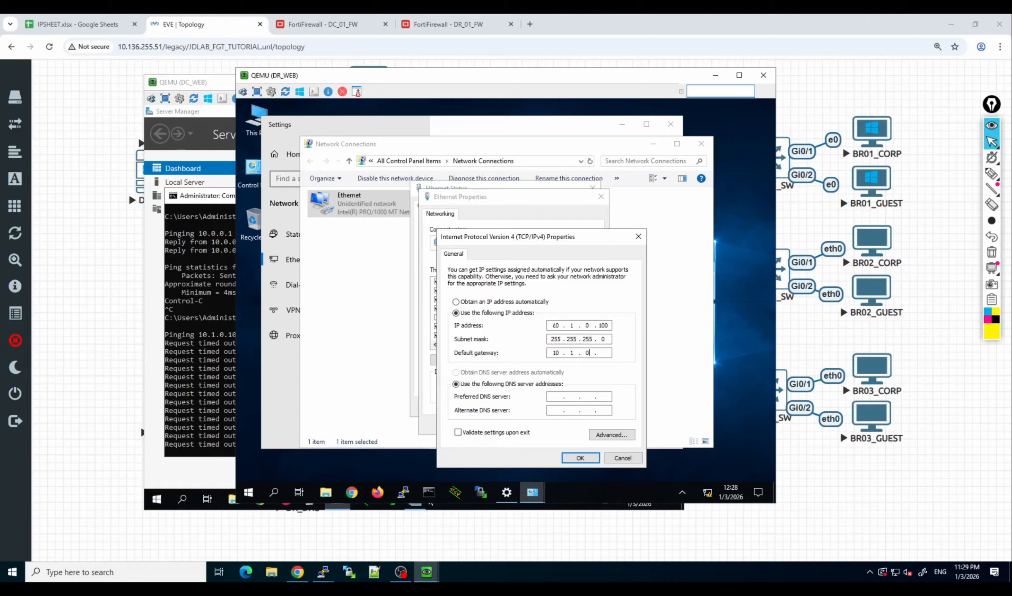
key("Tab")
key("Tab")
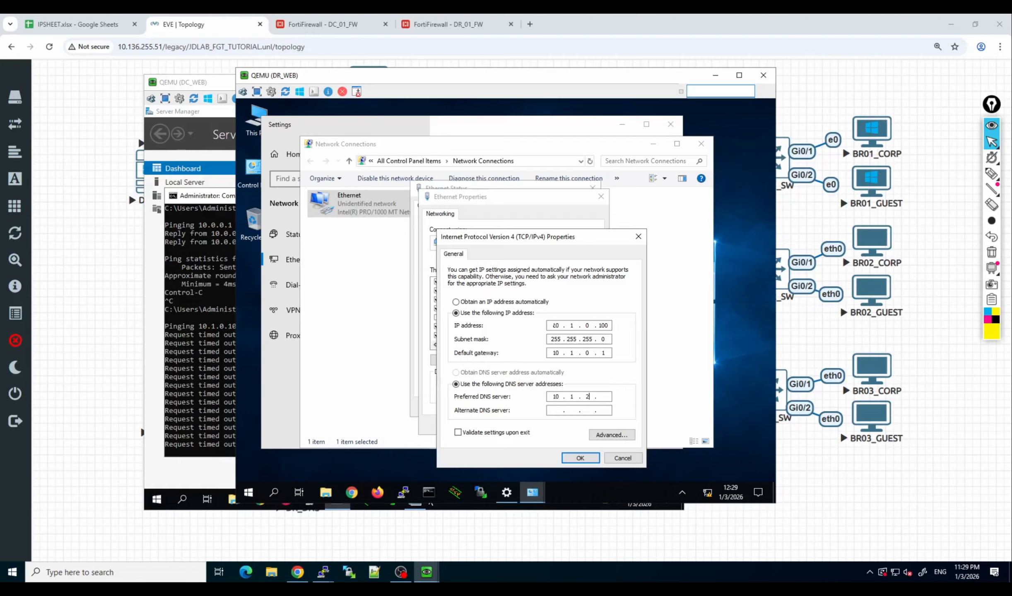
Set the preferred DNS server to 10.1.24.100, apply the adapter settings, and close the Ethernet dialogs.
key("BackSpace")
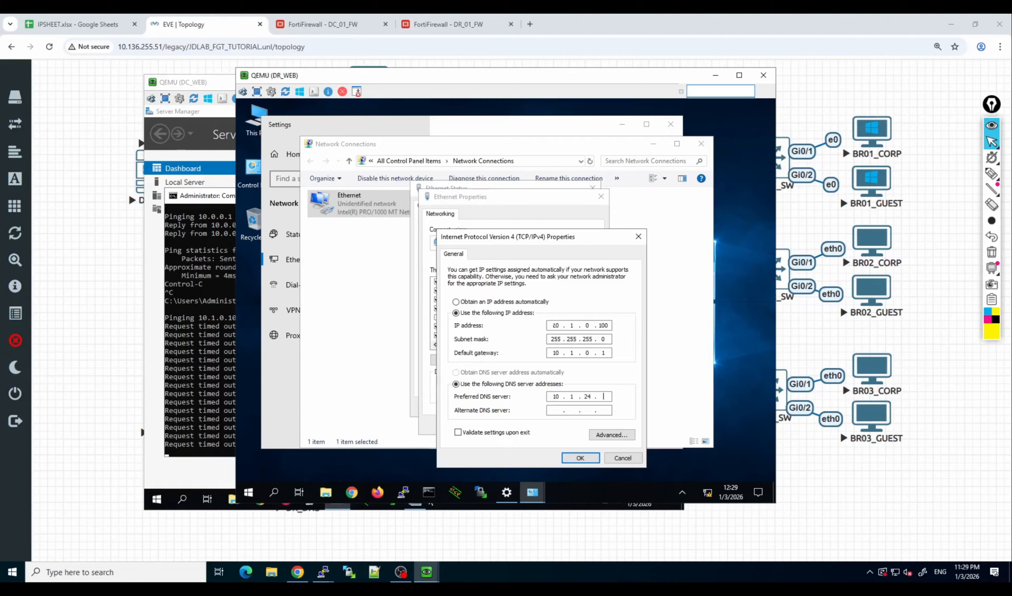
type("4.100")
left_click(578, 459)
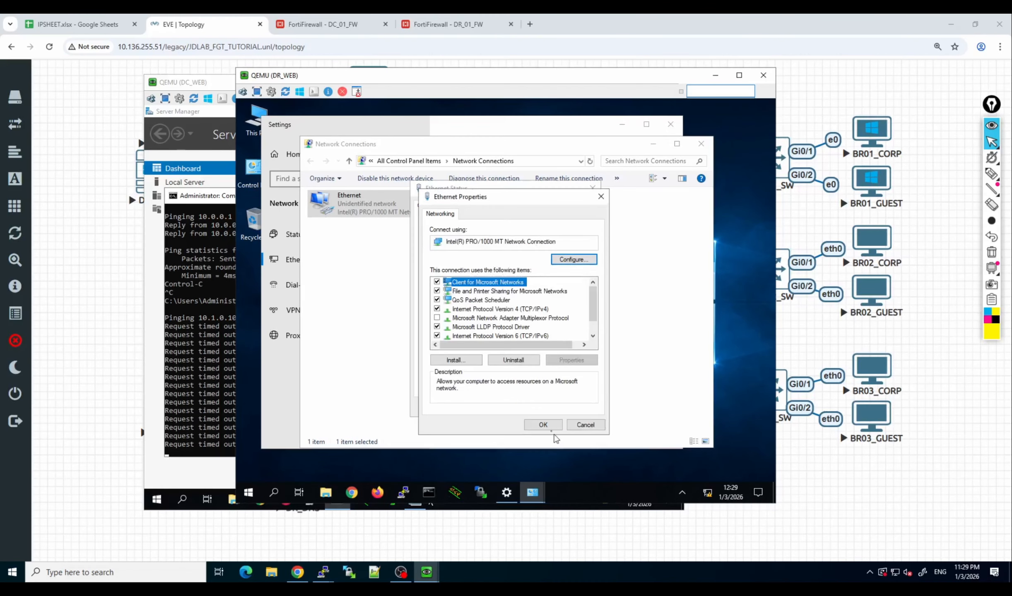
left_click(542, 425)
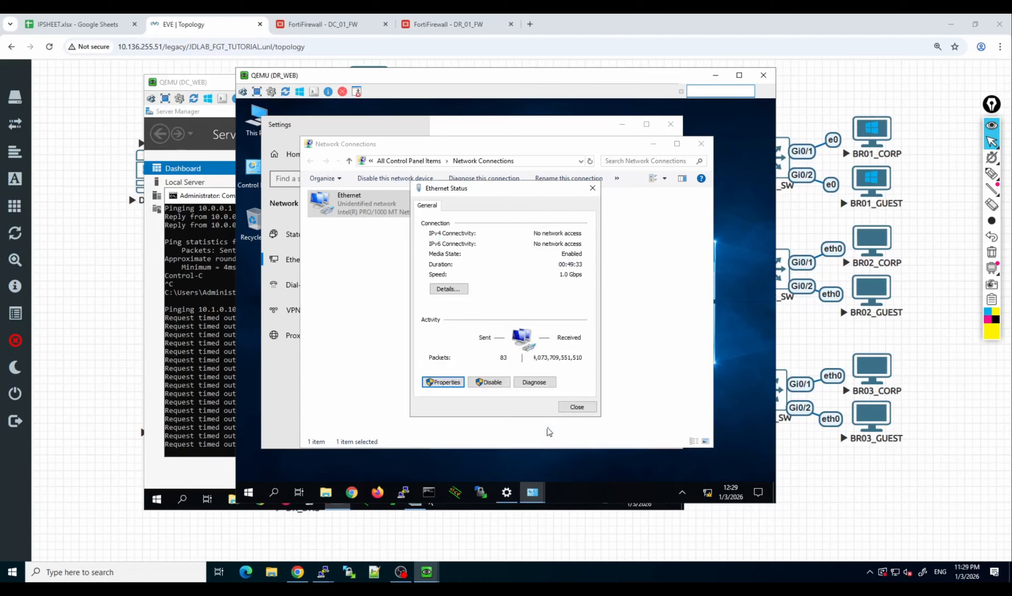
left_click(577, 407)
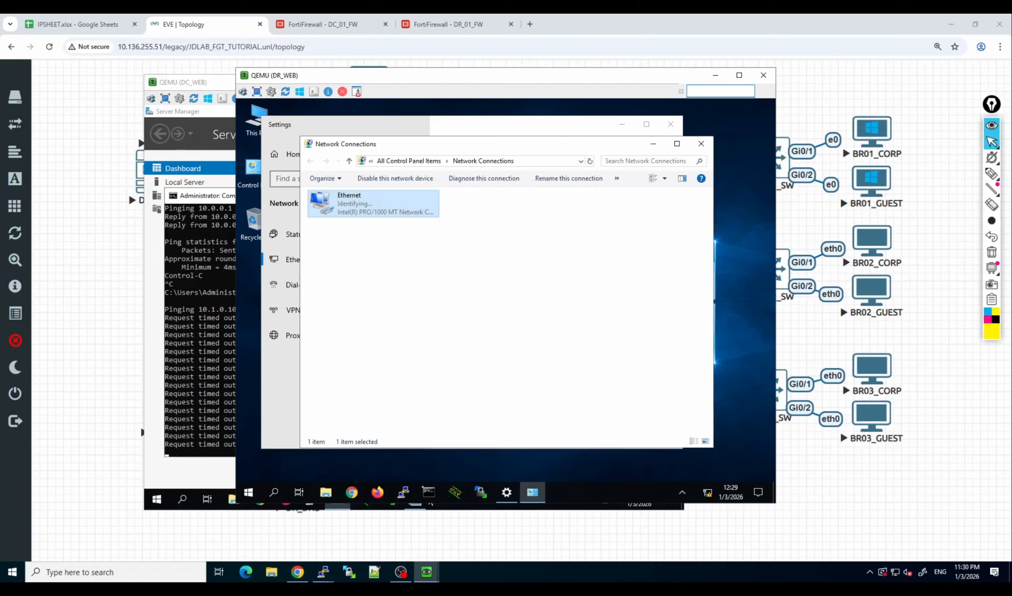
Open a command prompt on DR_WEB and ping its default gateway 10.1.0.1.
left_click(431, 493)
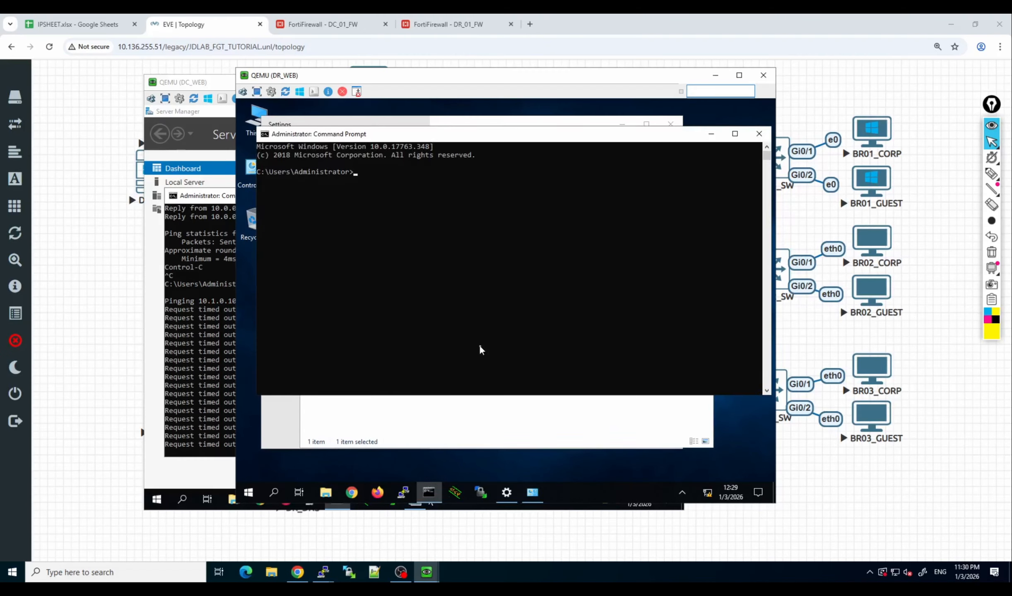
type("ping 10.10.")
key("BackSpace")
type(".0.1")
key("Return")
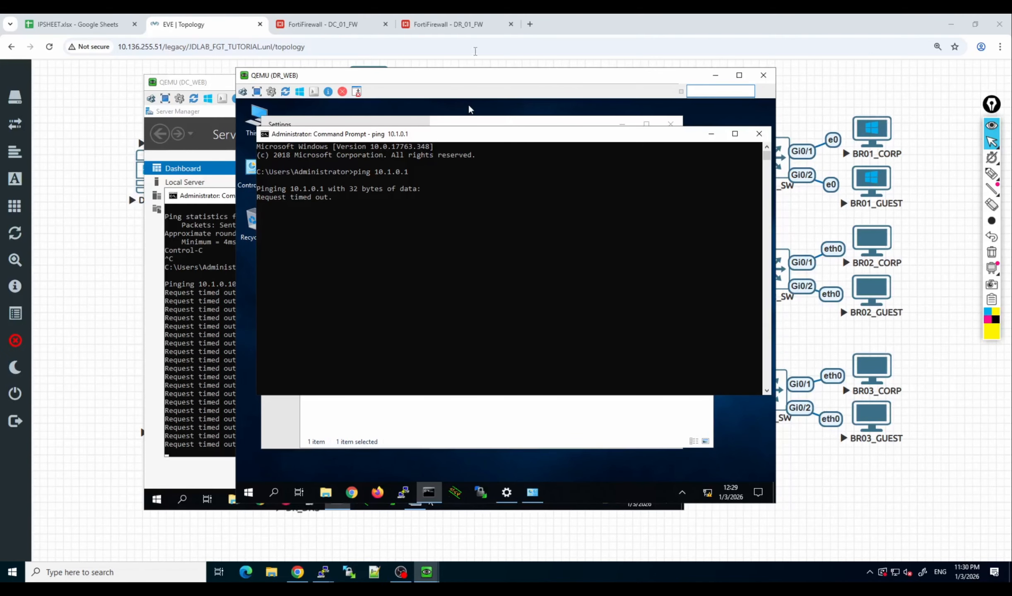
Switch to DR_01_FW and expand port4 in the interface list to examine its VLAN interfaces.
left_click(475, 29)
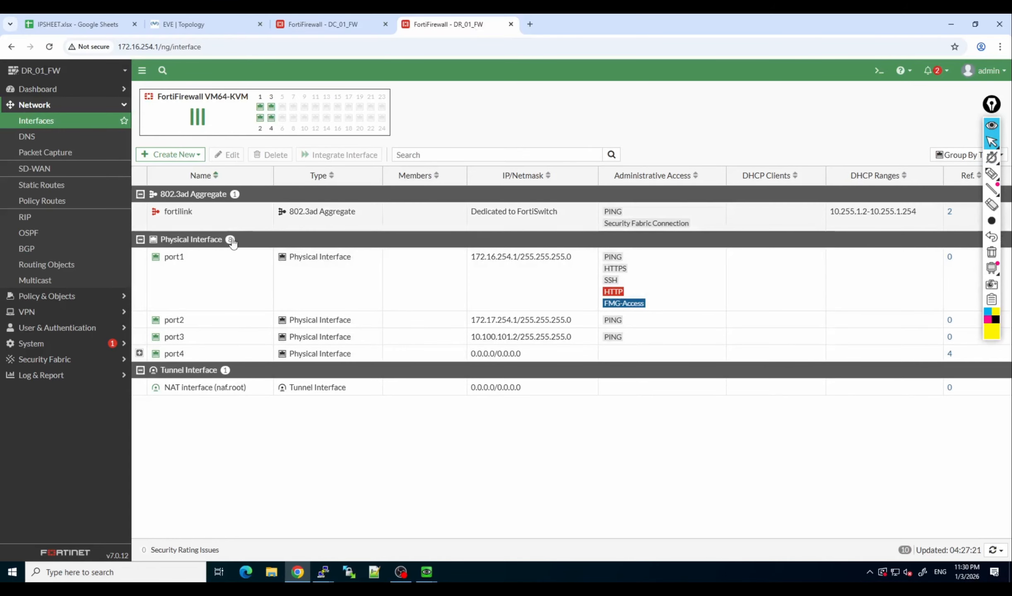
left_click(139, 353)
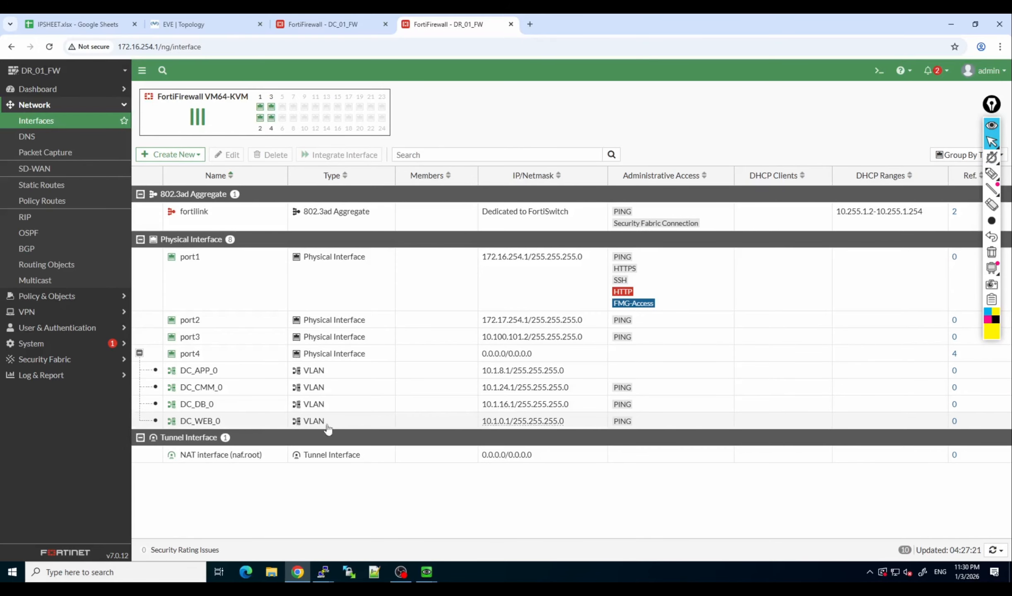
Add the VLAN ID column to the DR_01_FW interface list to examine the VLAN IDs under port4.
mouse_move(496, 426)
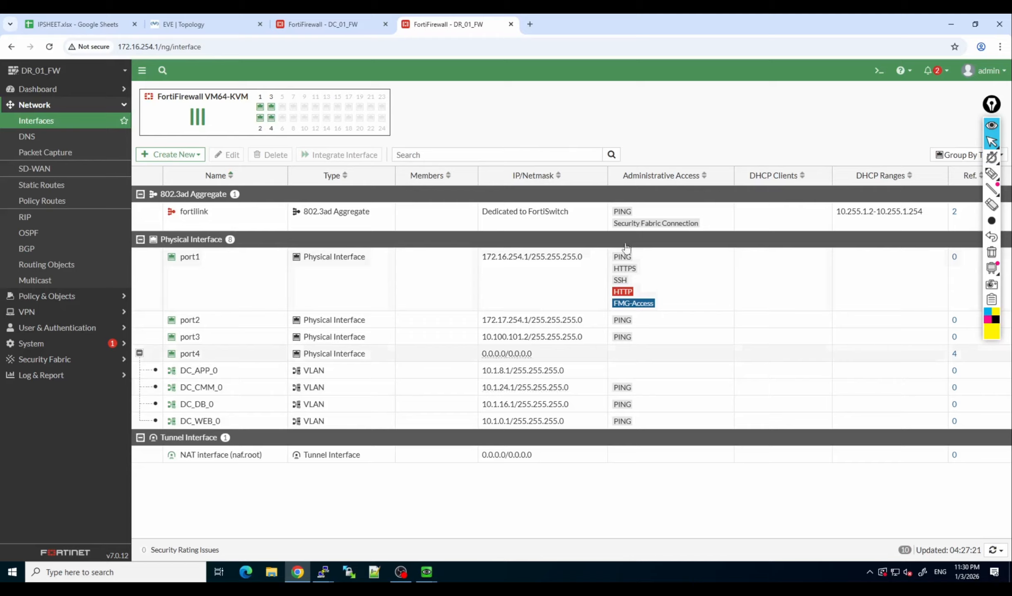
left_click_drag(995, 104, 897, 116)
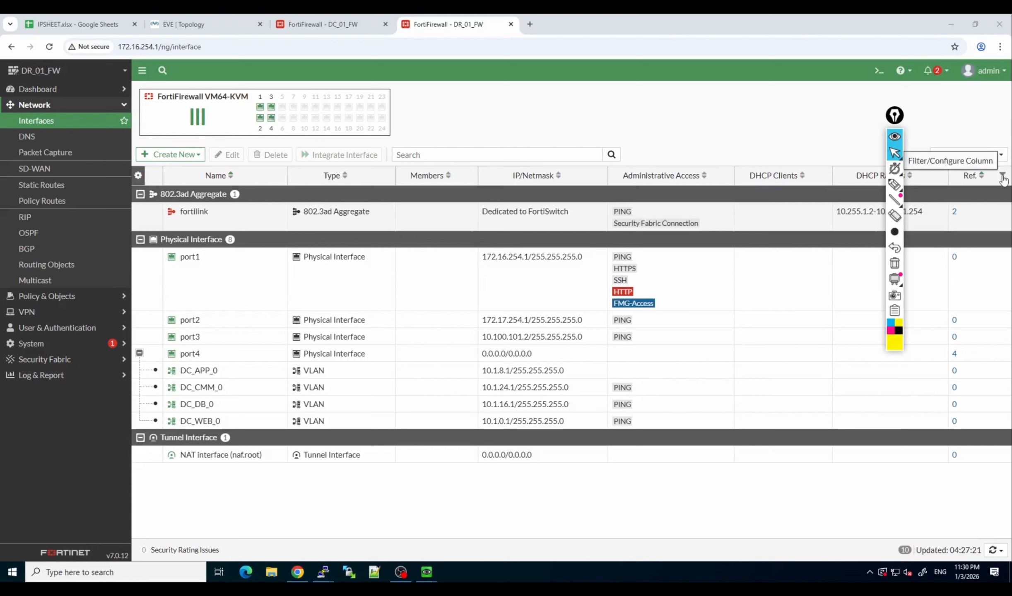
left_click(1002, 177)
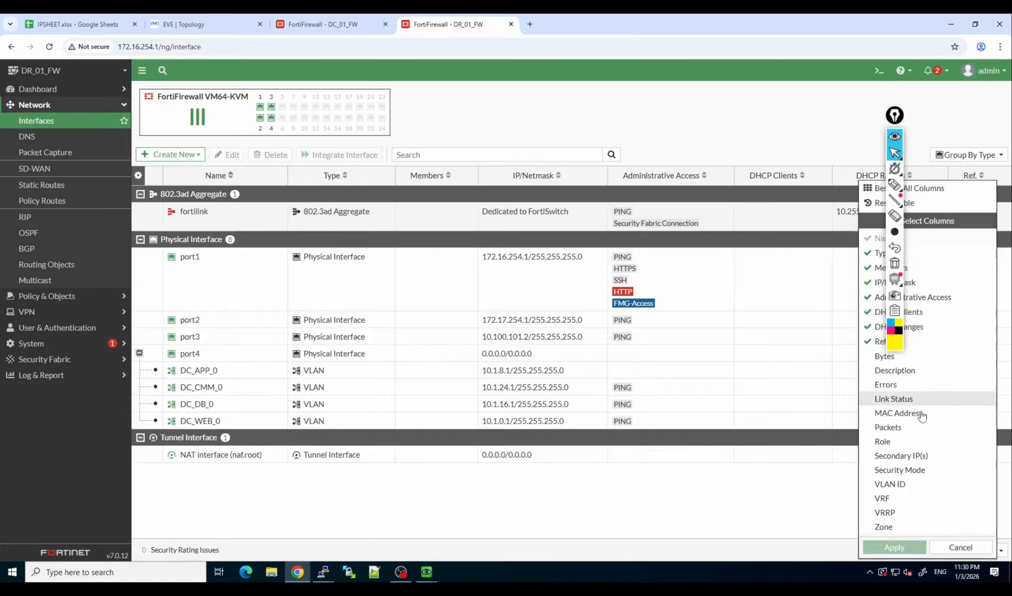
left_click(916, 490)
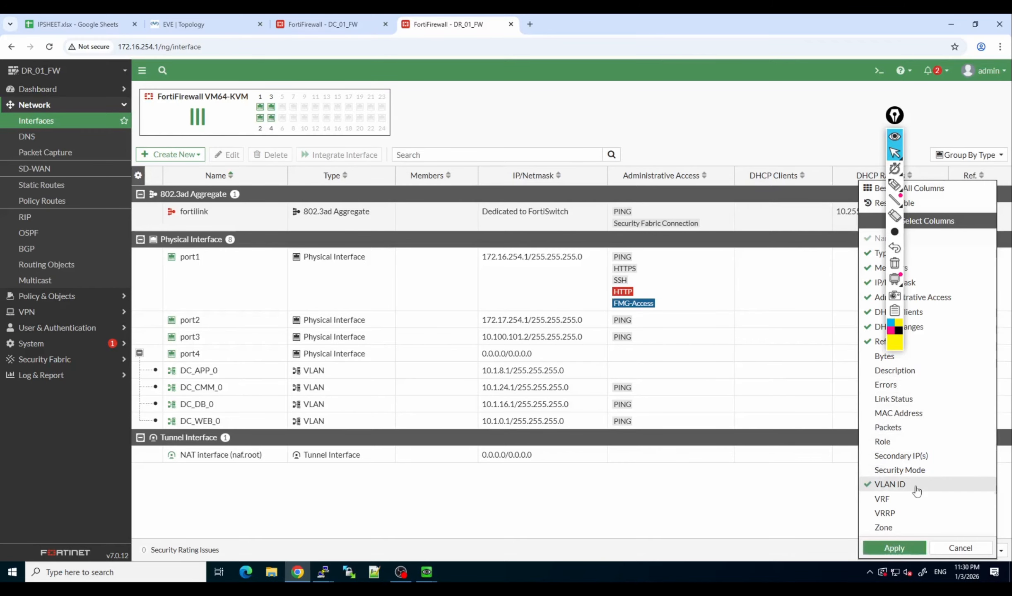
left_click(894, 548)
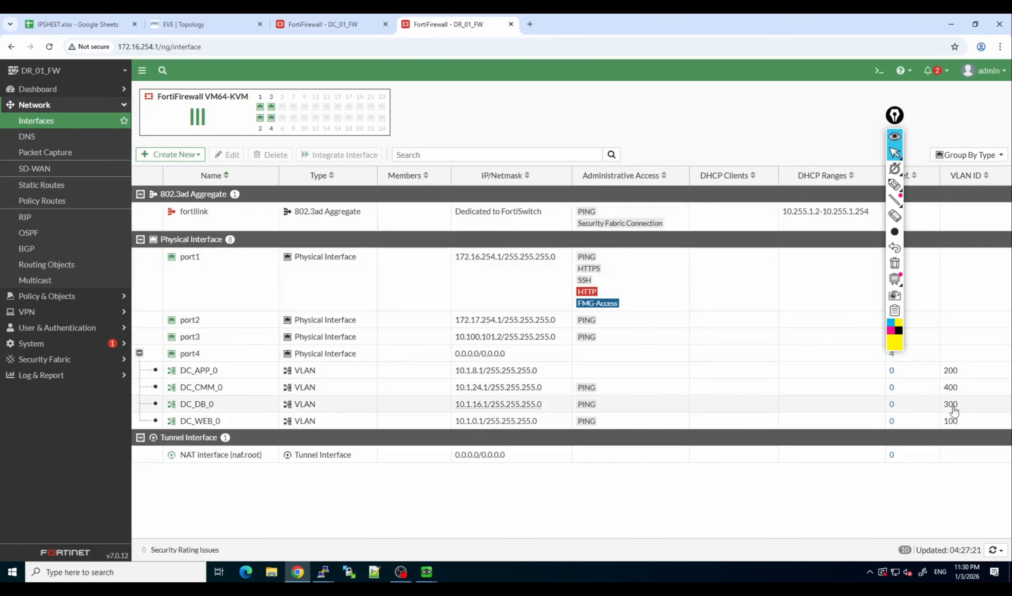
Switch to the EVE topology and open a console session to DR_SW in the SSH/Telnet client.
left_click(312, 24)
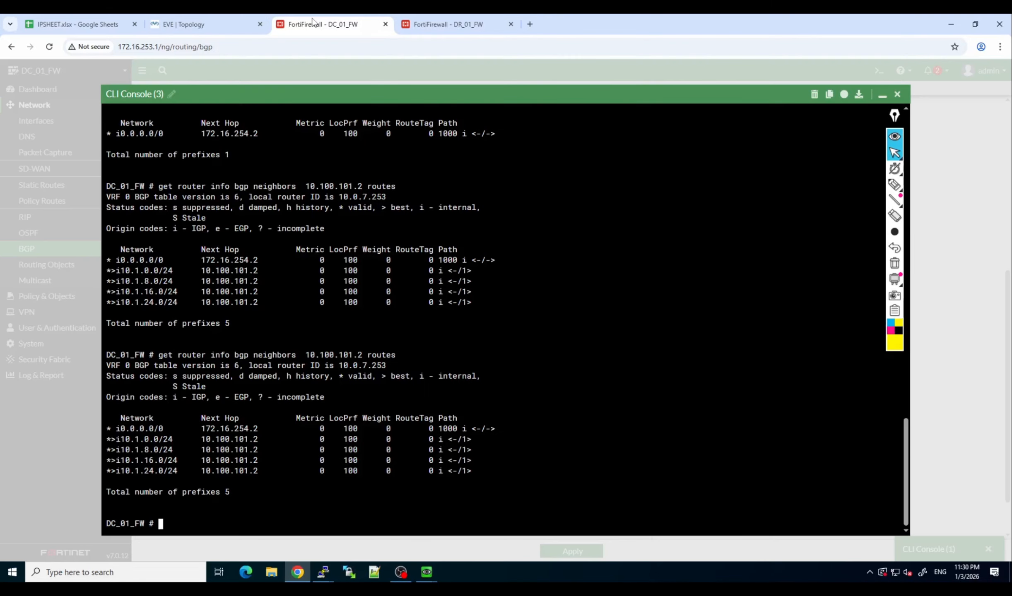
left_click(248, 25)
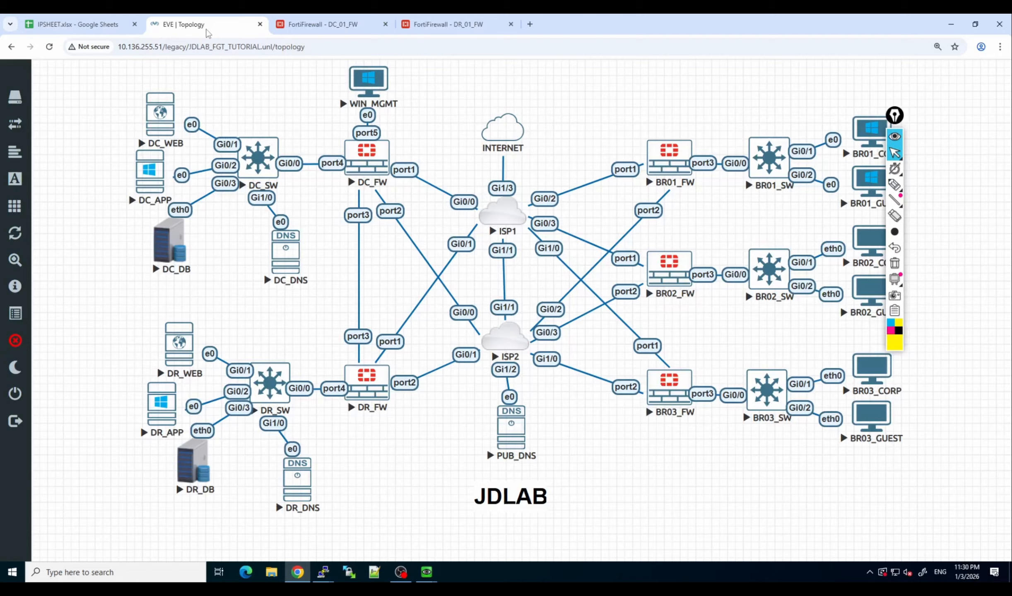
left_click(271, 380)
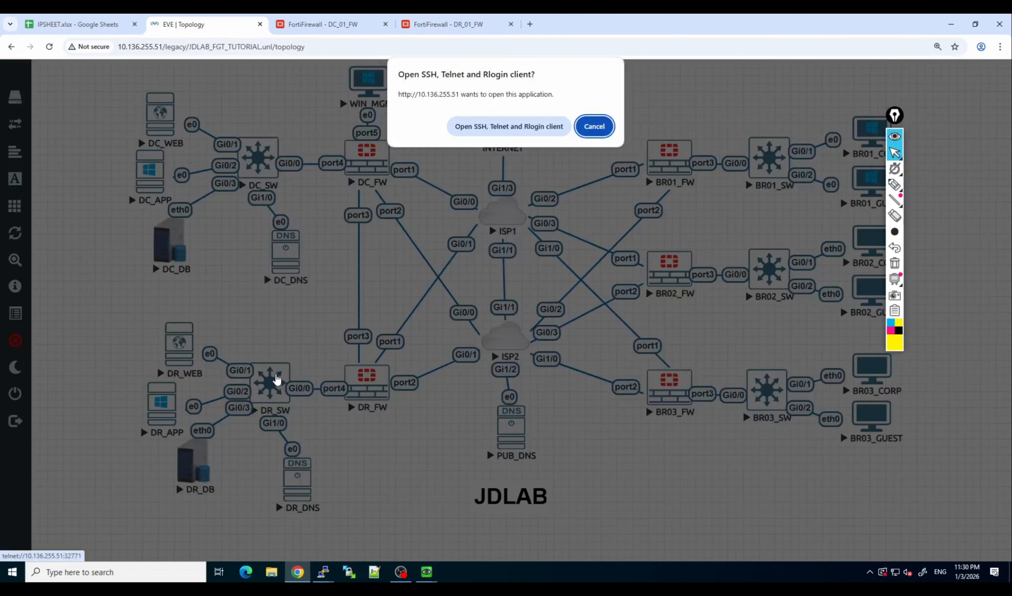
left_click(493, 128)
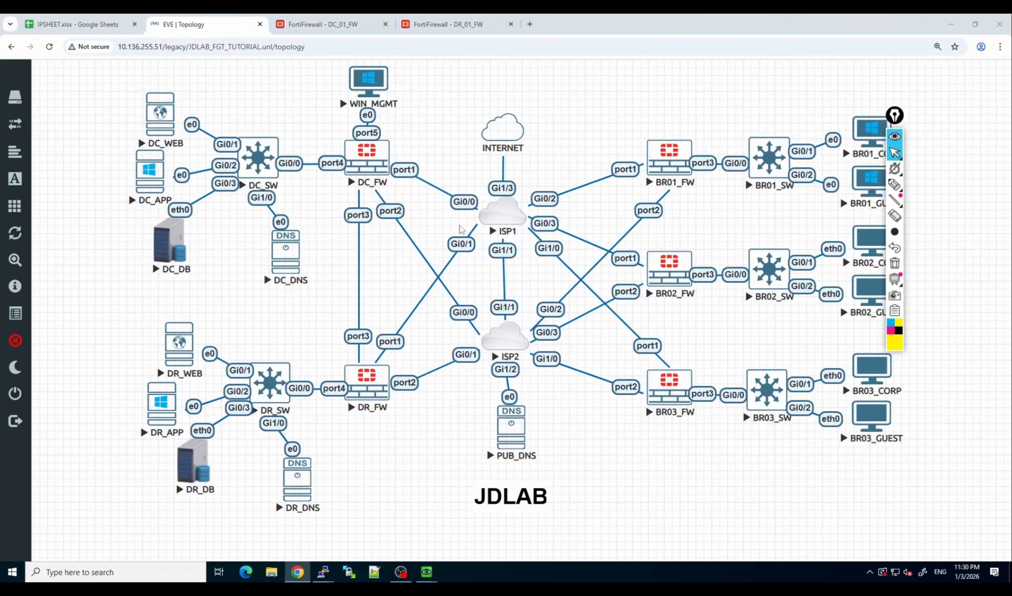
key("Return")
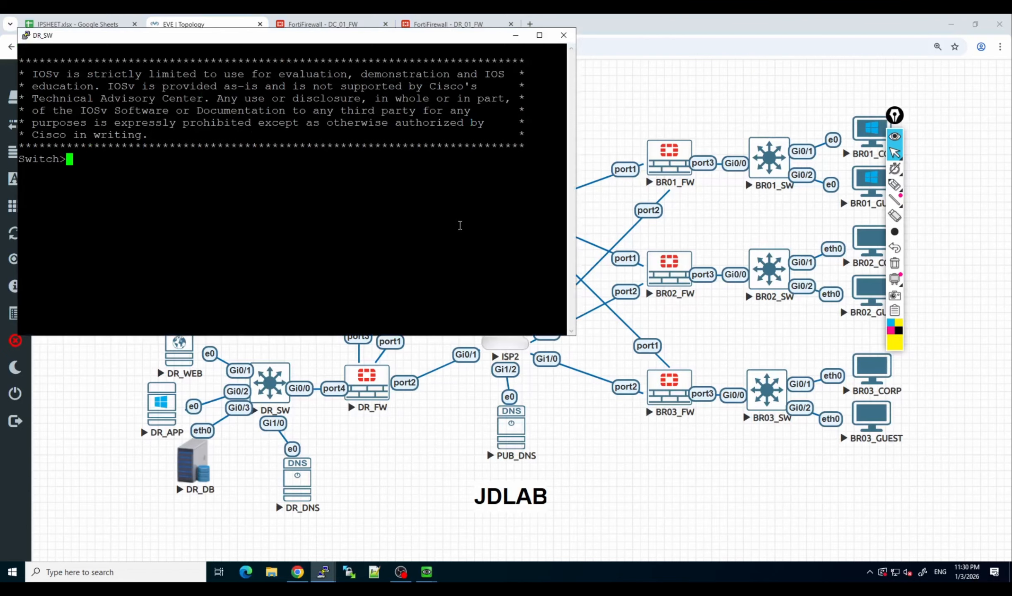
Enter privileged mode on DR_SW and list its VLANs with show vlan.
type("en")
key("Return")
type("sh")
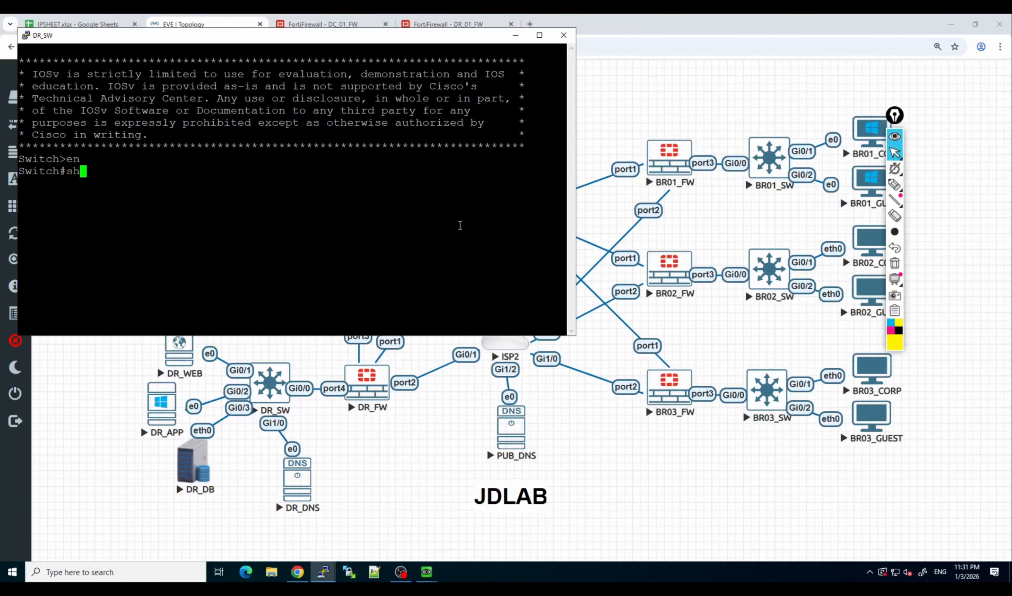
type("ow vlan")
key("Return")
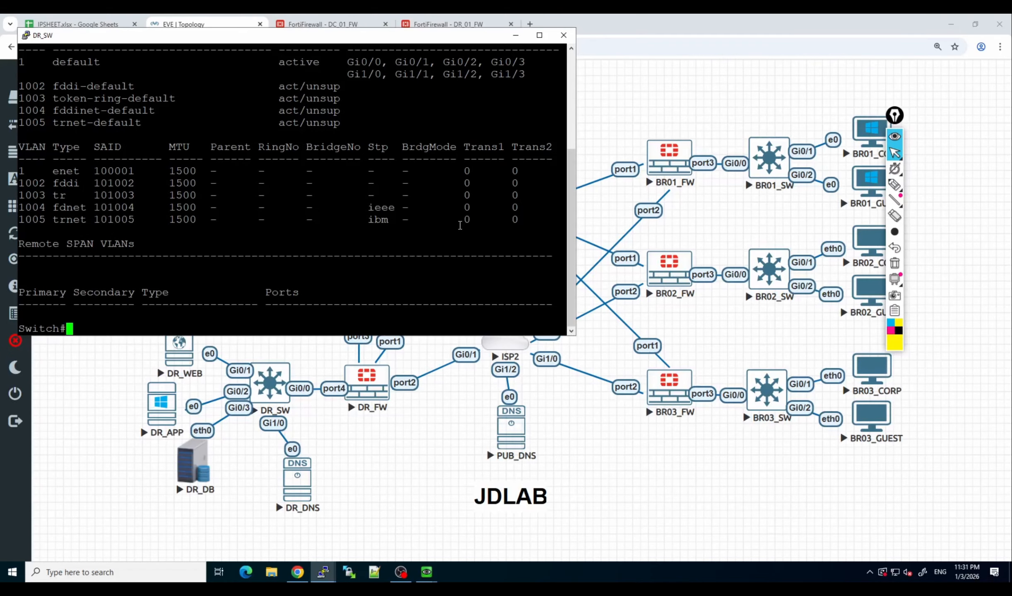
Enter global configuration mode on DR_SW and create VLAN 100.
type("conf")
key("BackSpace")
key("BackSpace")
key("BackSpace")
key("BackSpace")
type("conf t")
key("Return")
type("ig)#in")
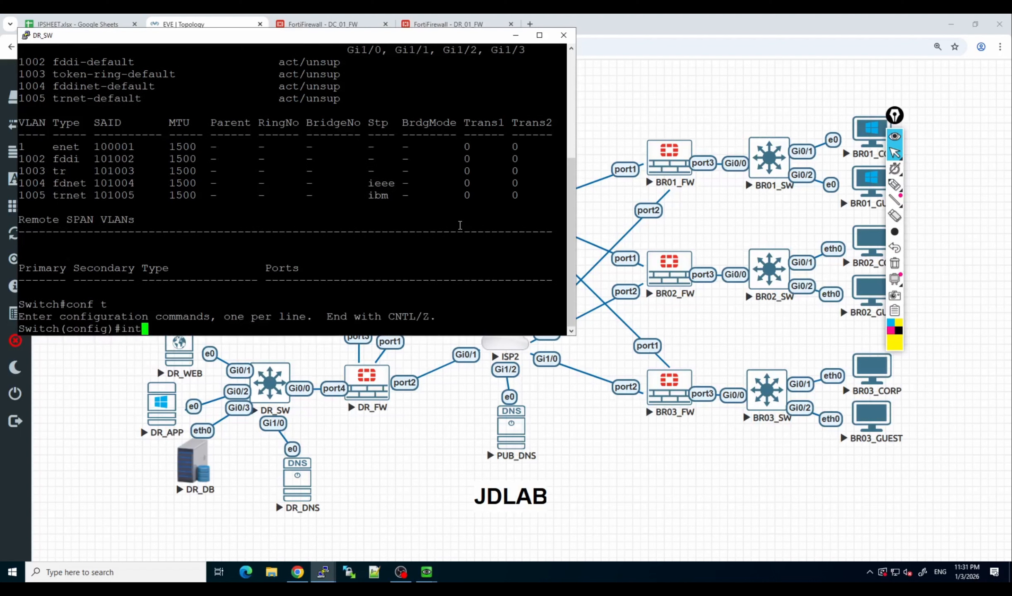
key("BackSpace")
type("vlan 100")
key("Return")
Create VLANs 200 and 300 on DR_SW.
key("Up")
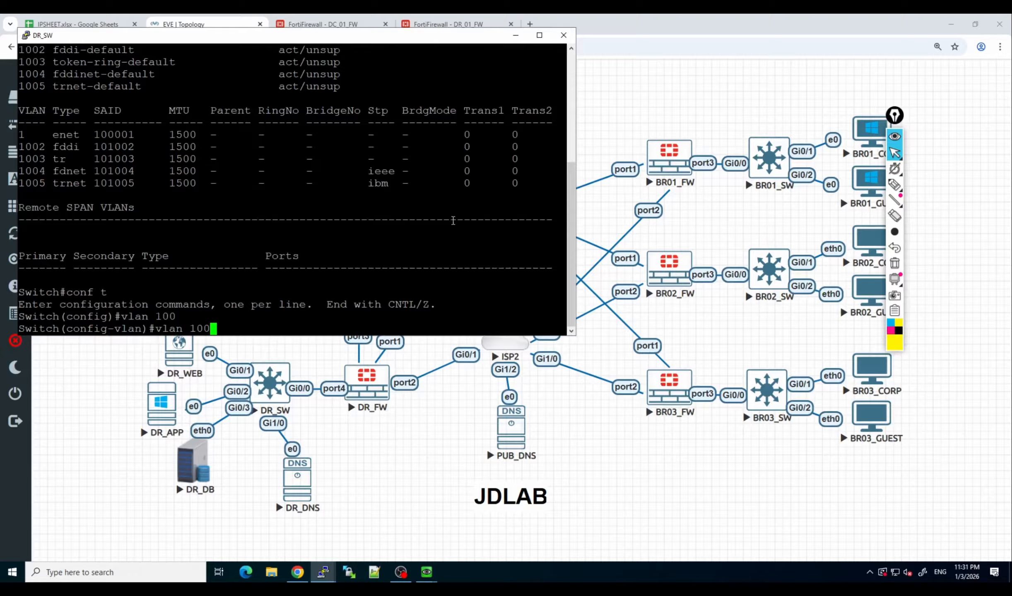
key("Left")
key("Left")
key("BackSpace")
type("2")
key("Return")
key("Up")
Create VLAN 400 on DR_SW and exit VLAN configuration mode.
key("Up")
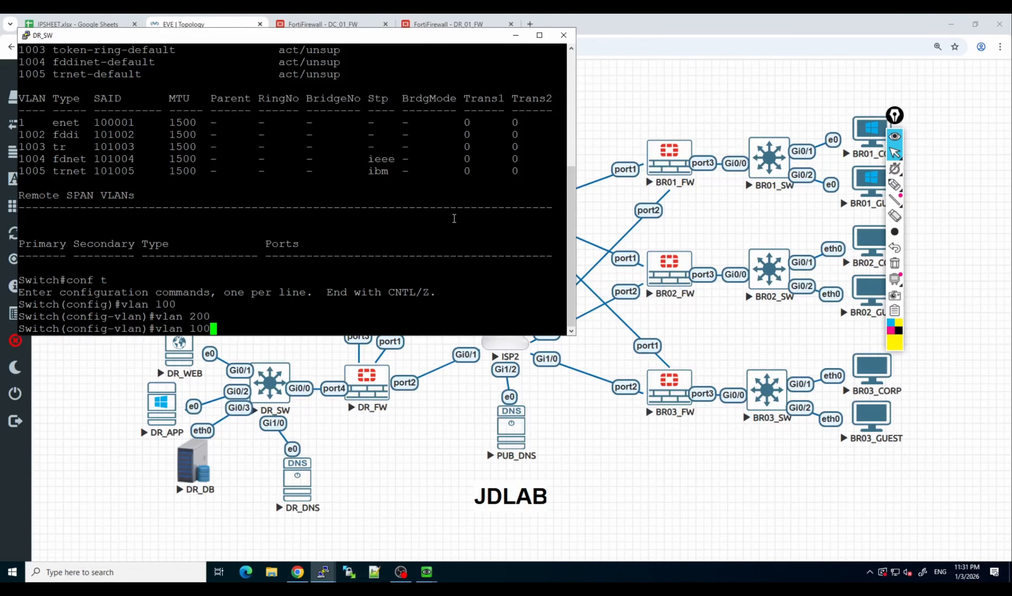
key("Left")
key("Left")
key("BackSpace")
type("3")
key("Return")
key("Up")
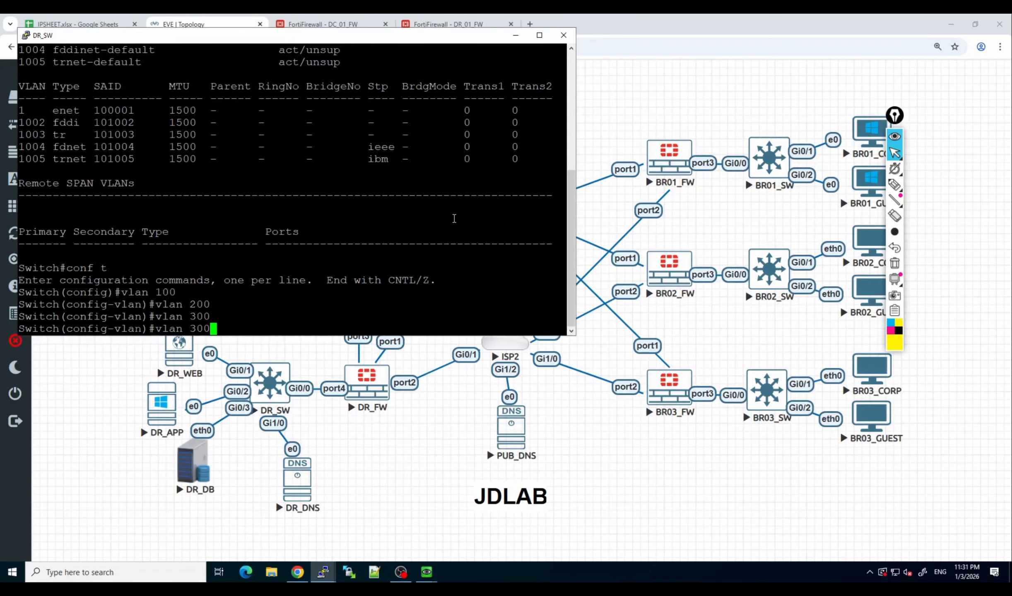
key("Left")
key("Left")
key("BackSpace")
type("4")
key("Return")
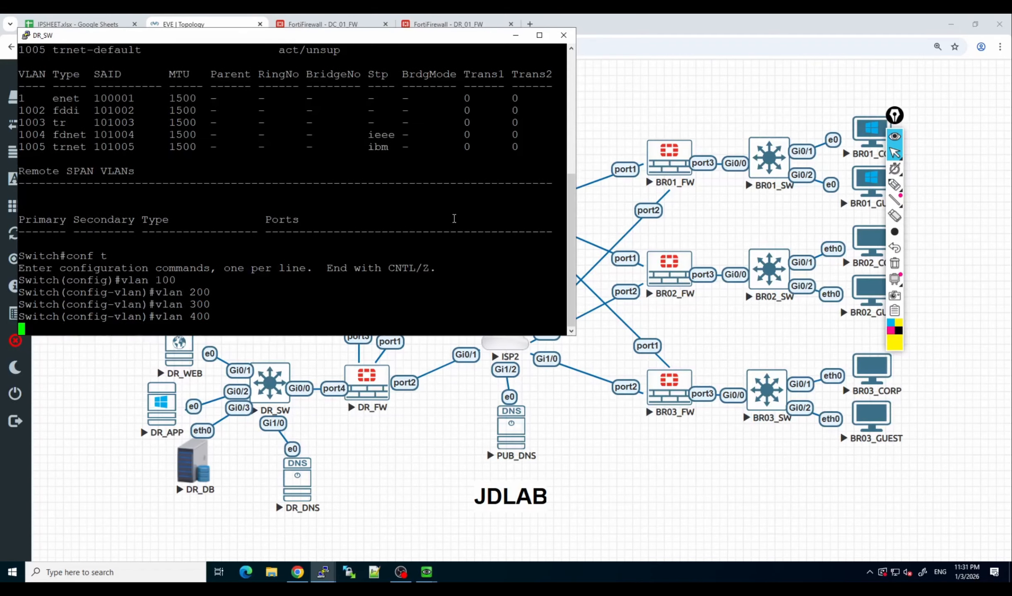
type("end")
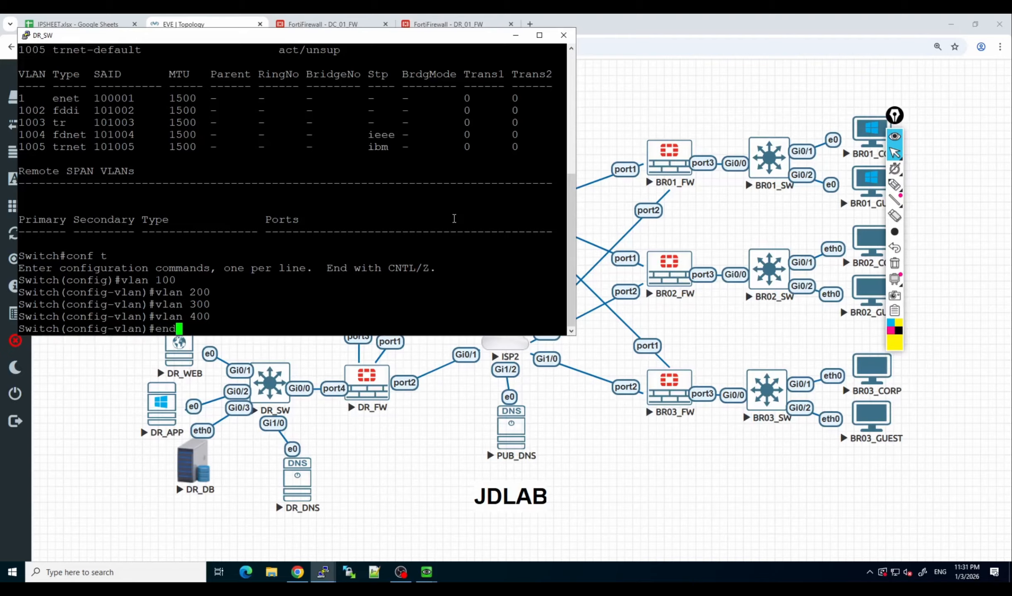
key("BackSpace")
key("BackSpace")
type("xit")
key("Return")
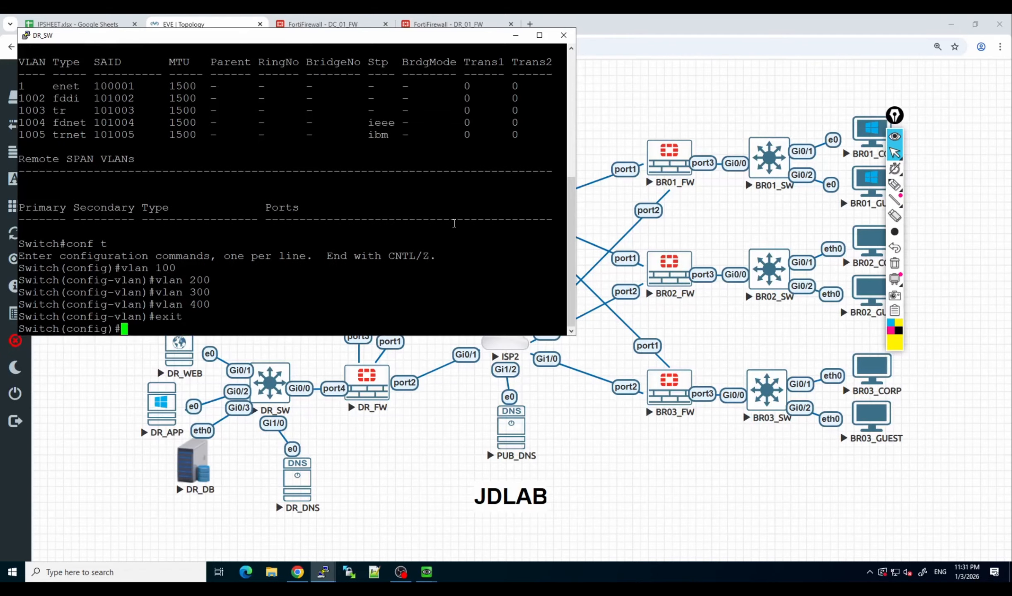
Enter interface configuration for gig 0/0 on DR_SW and make it a layer 2 port with switchport.
type("int gig 0/0")
key("Return")
type("sw")
key("Tab")
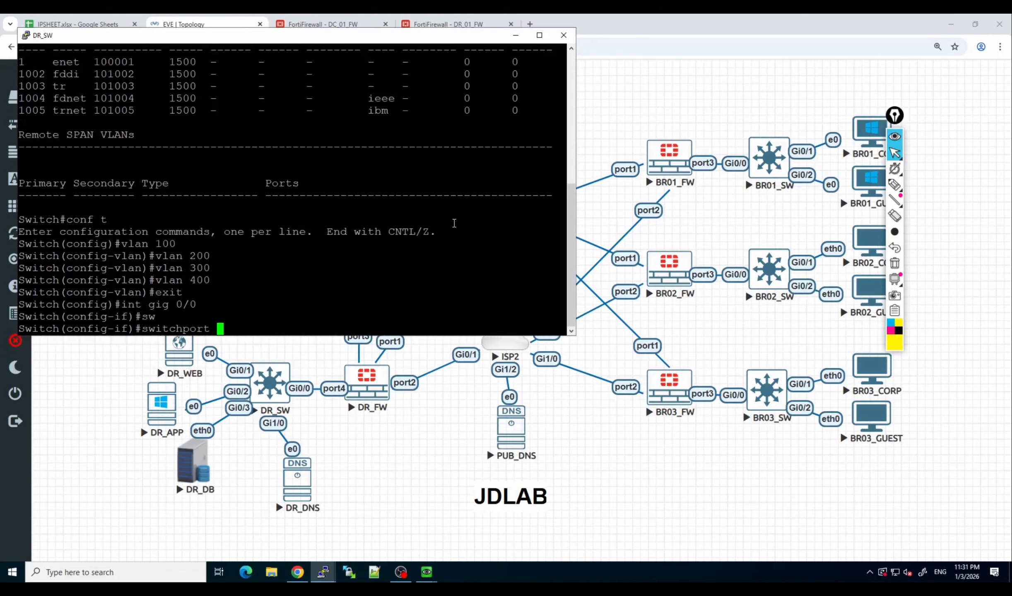
key("Return")
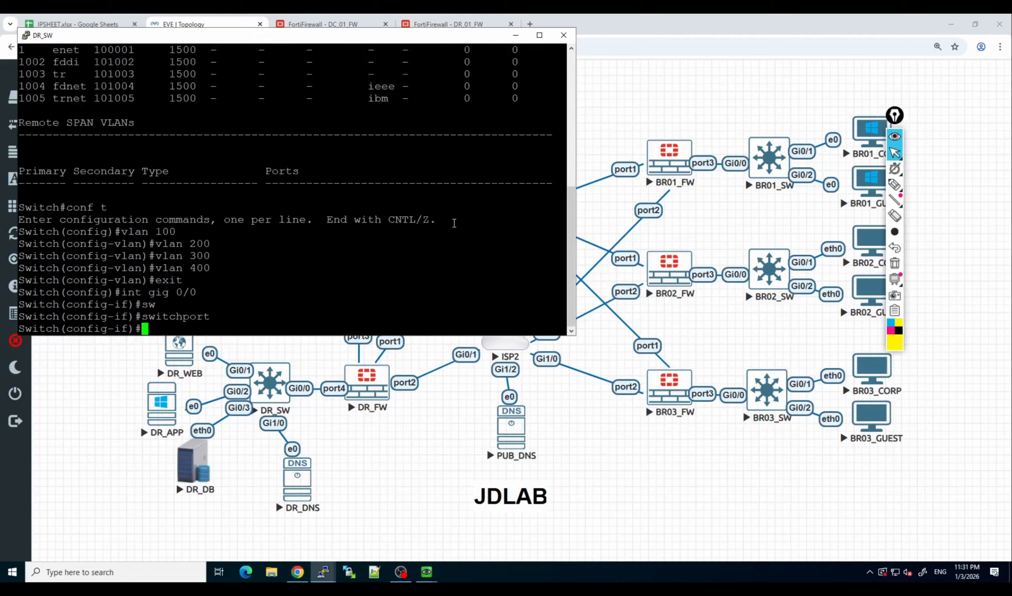
type("in")
key("Return")
Set the trunk encapsulation of gig 0/0 to dot1q.
type("s")
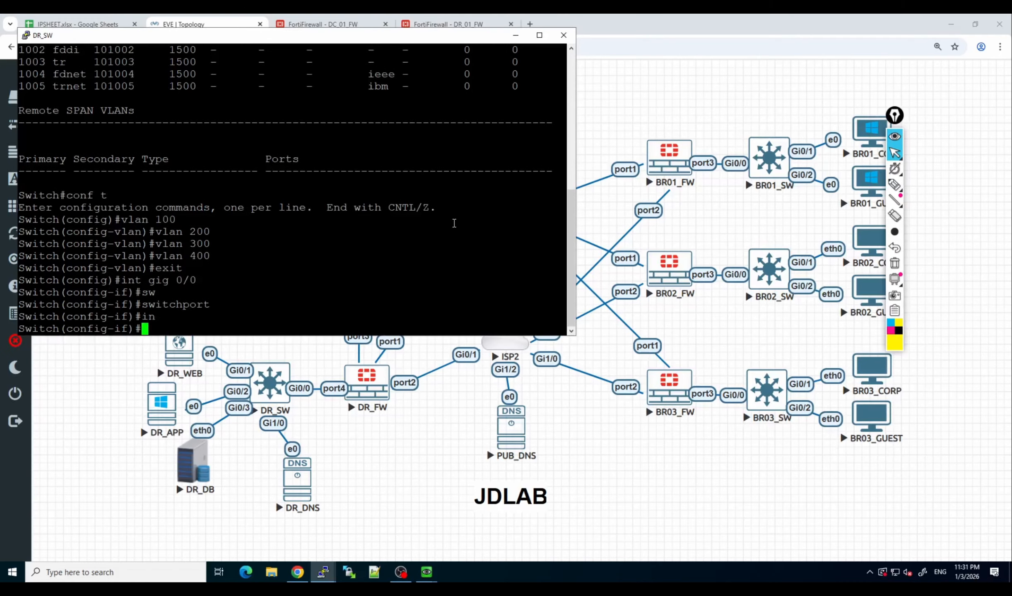
type("w")
key("Tab")
type("tr")
key("Tab")
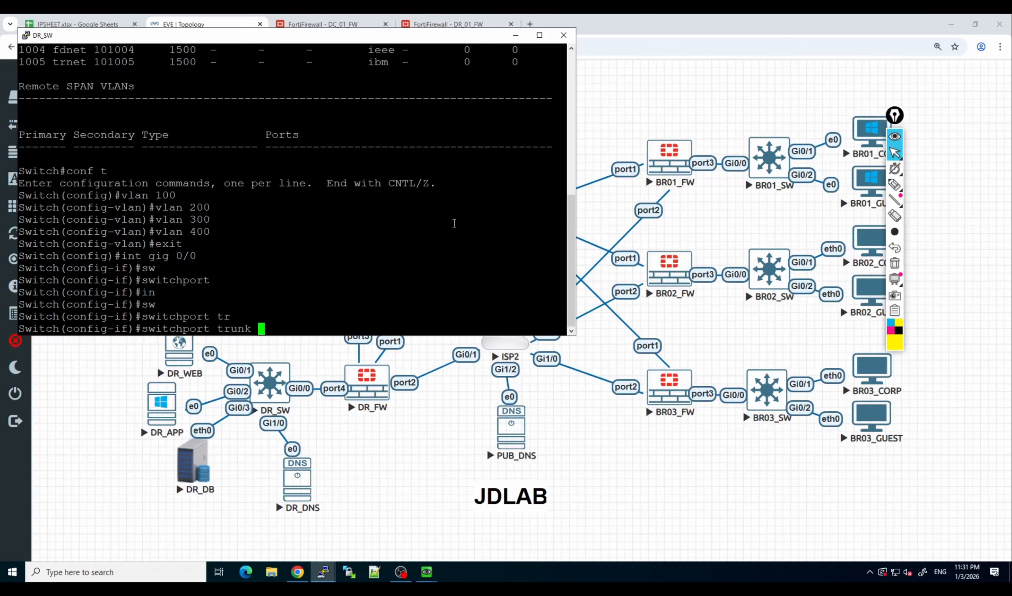
type("en")
key("Tab")
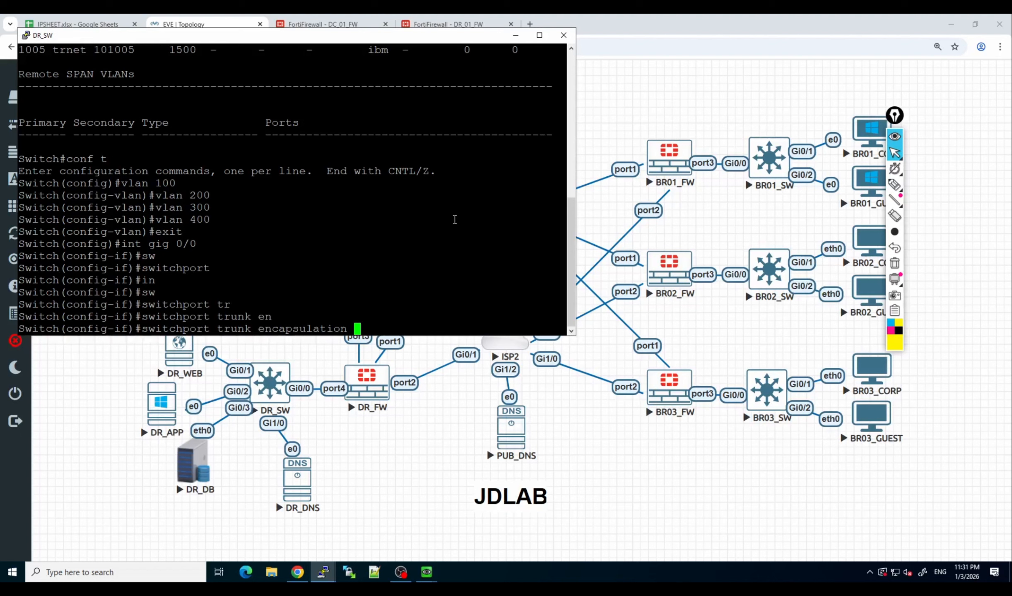
type("d1")
key("Tab")
key("BackSpace")
key("Tab")
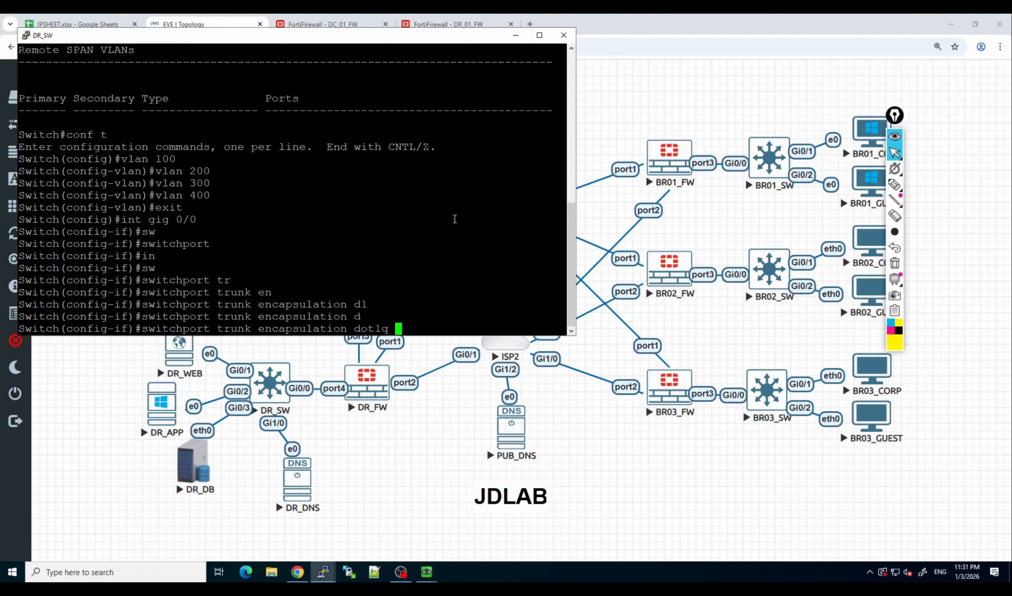
key("Return")
key("Return")
key("Return")
Set the switchport mode of gig 0/0 to trunk.
type("sw")
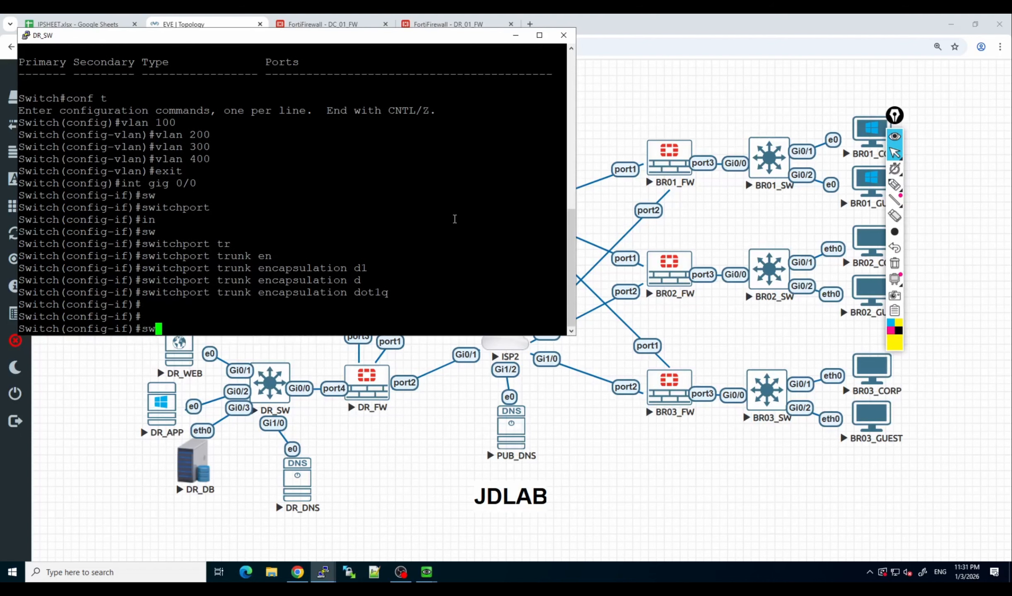
key("Tab")
type("mo")
key("Tab")
type("t")
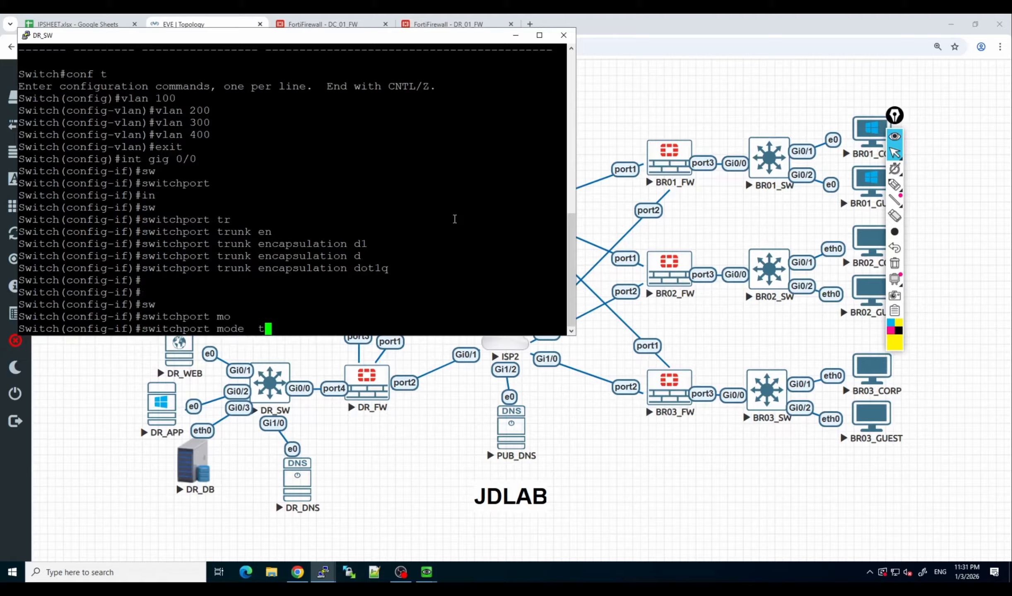
type("ru")
key("Tab")
key("Return")
Enter interface configuration for gig 0/1 and make it a layer 2 port with switchport.
type("in")
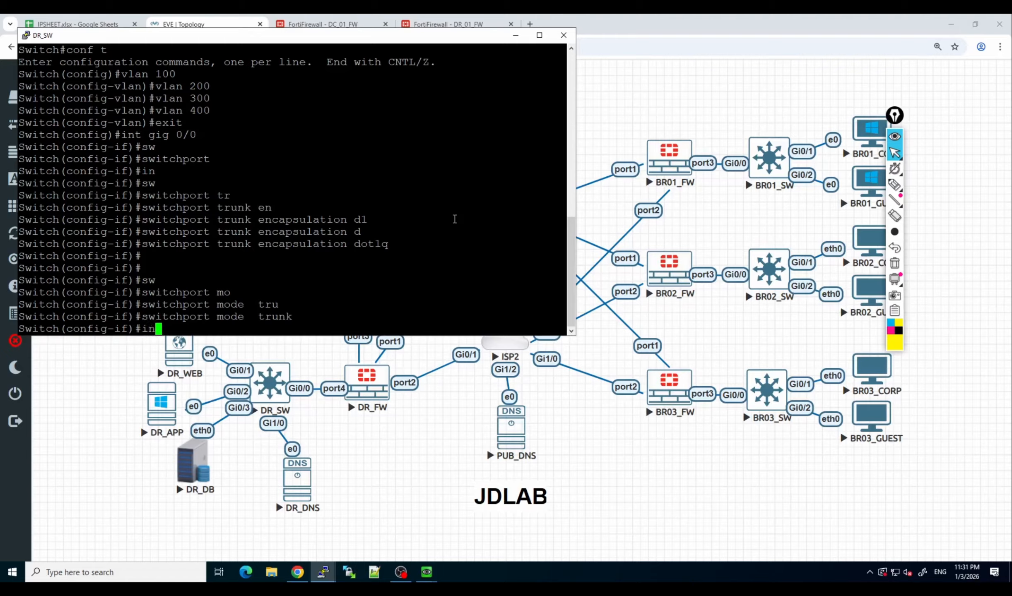
type("t gig 0/0")
key("BackSpace")
type("1")
key("Return")
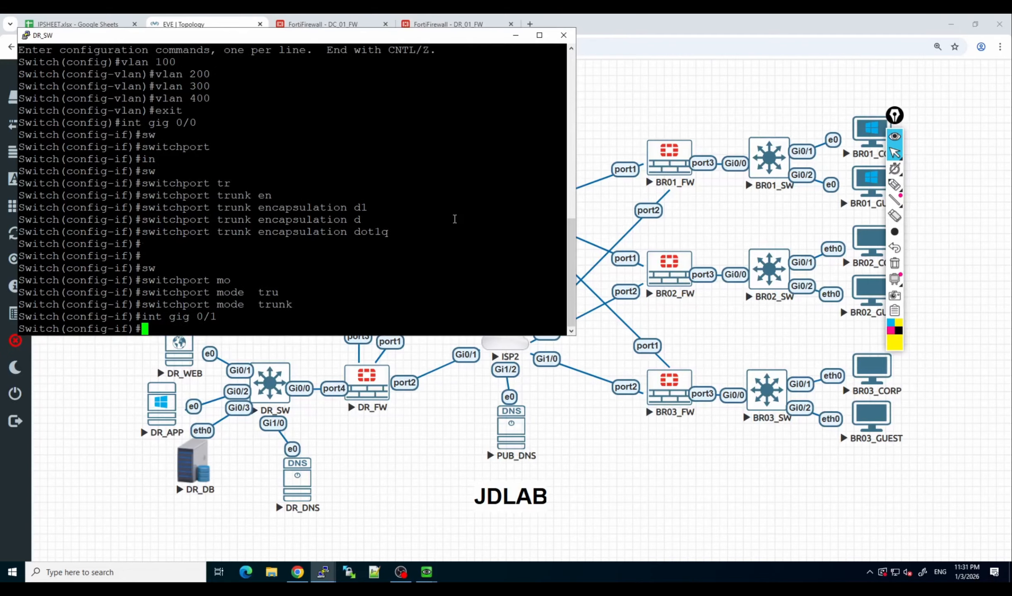
type("sw")
key("Tab")
key("Return")
Set the switchport mode of gig 0/1 to access.
type("vl")
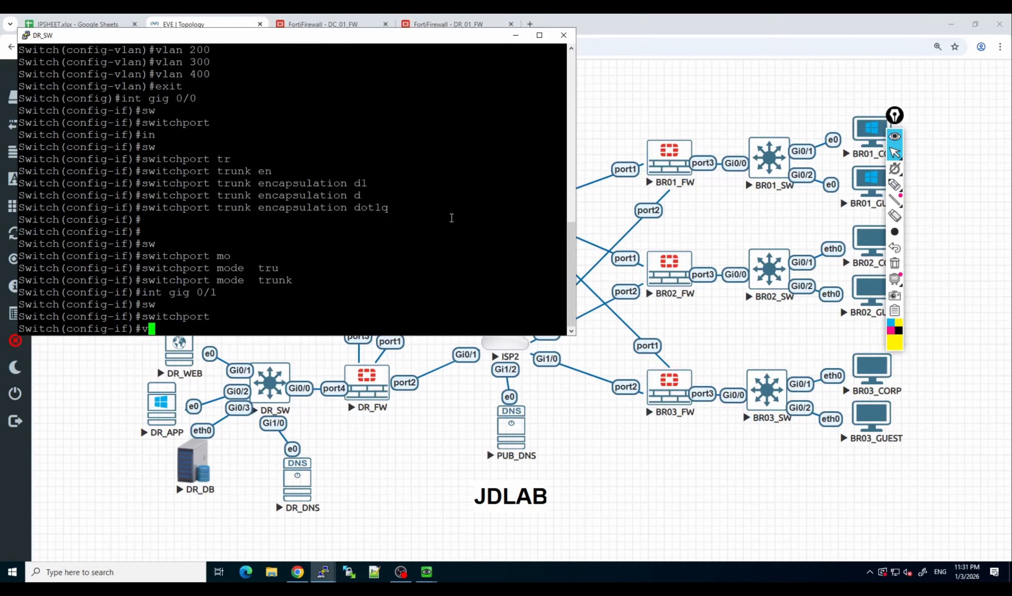
key("BackSpace")
key("BackSpace")
type("sw")
key("Tab")
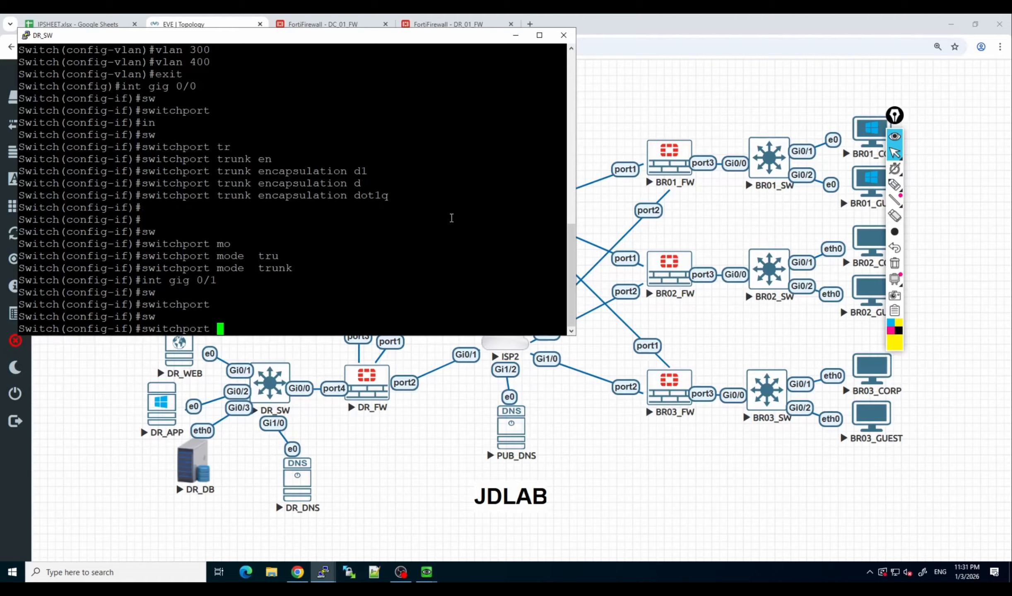
type("mo")
key("Tab")
type("acc")
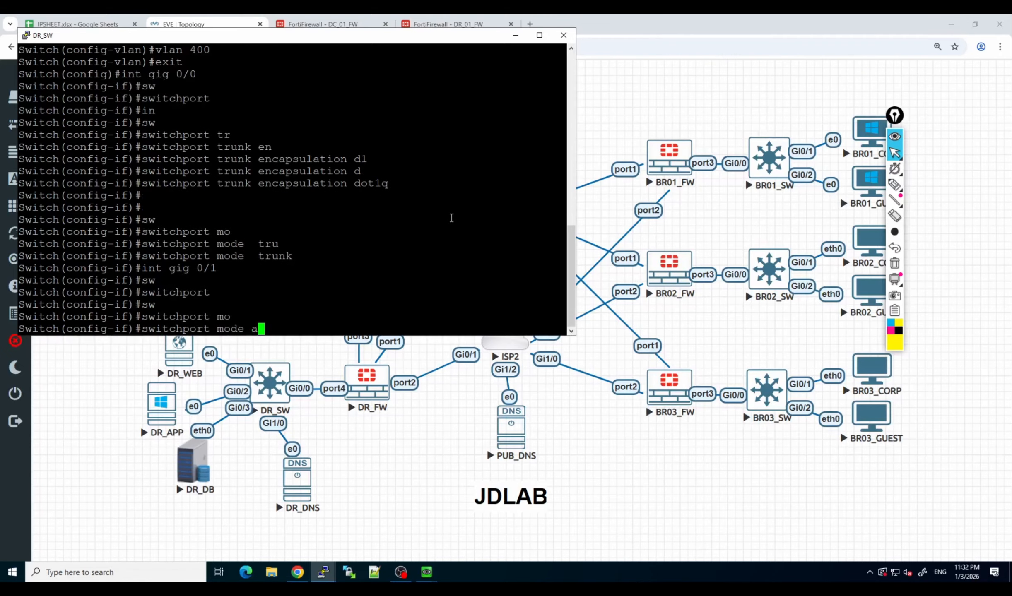
key("Return")
Assign gig 0/1 to access VLAN 100.
type("sw")
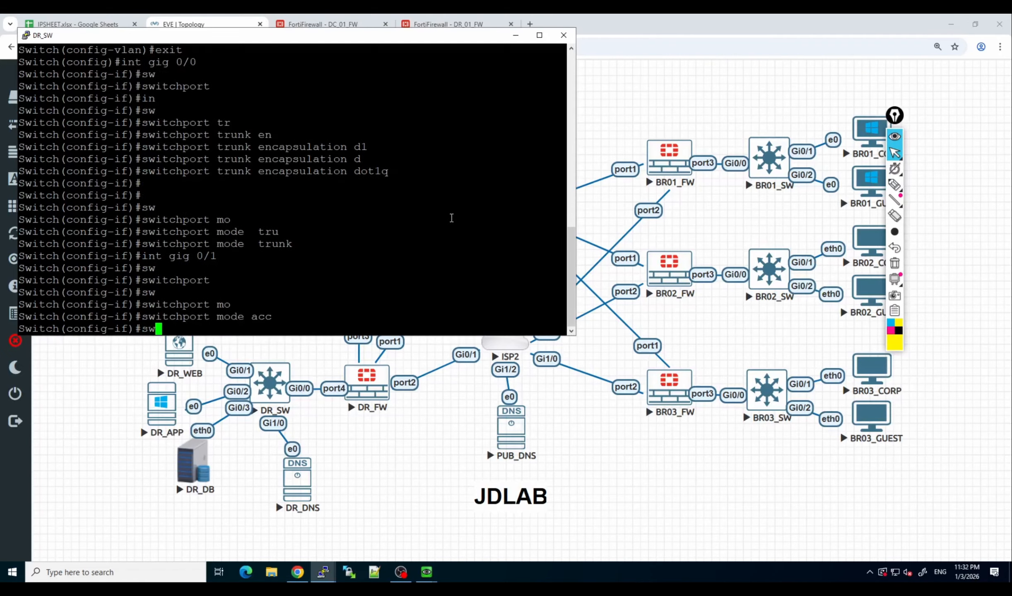
key("Tab")
type("acc vlan")
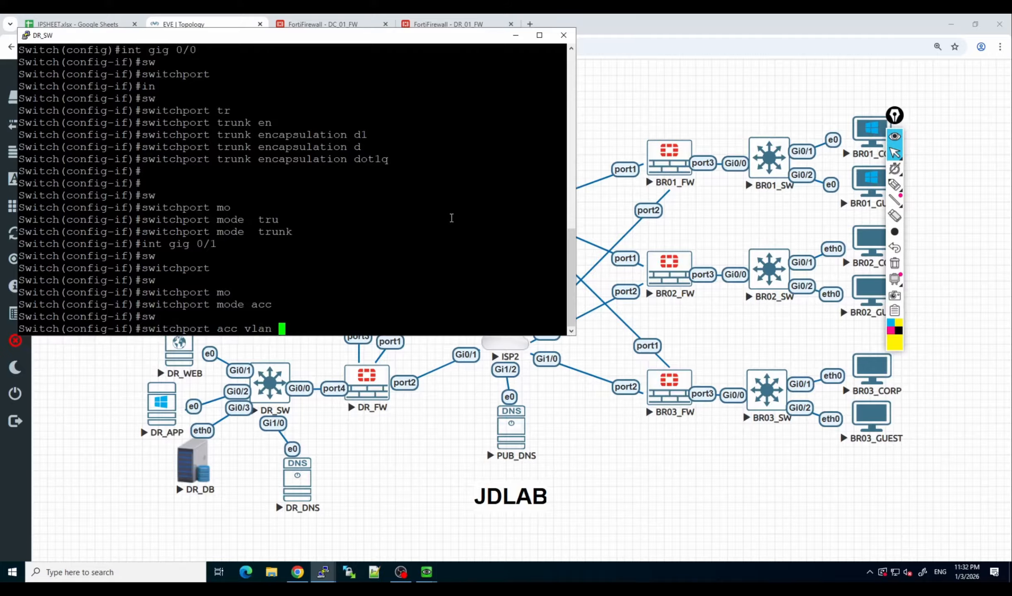
type(" 100")
key("Return")
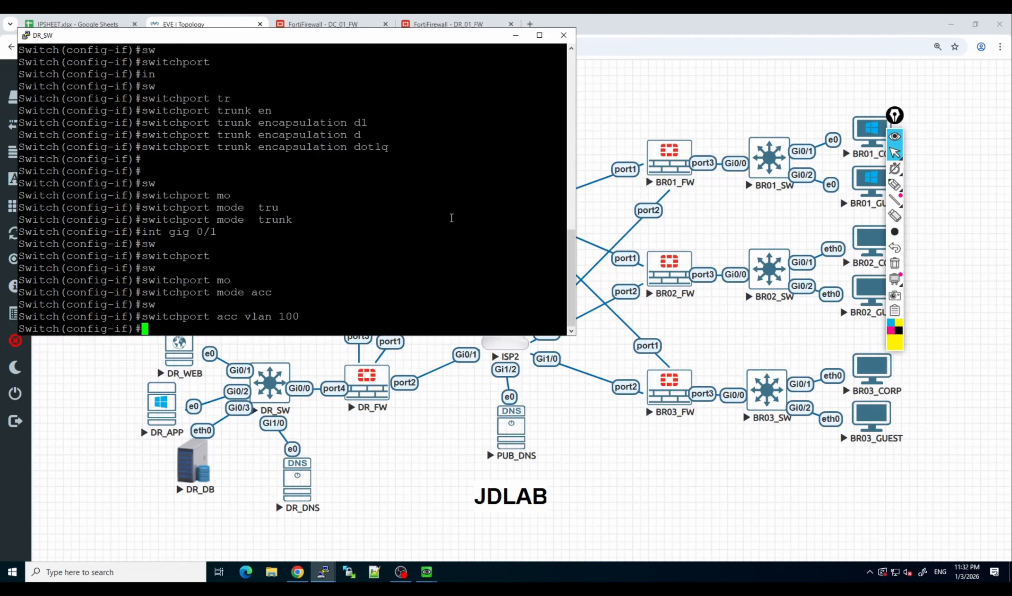
Enter interface configuration for gig 0/2 and set its switchport mode to access.
key("Up")
key("Up")
key("Up")
key("BackSpace")
type("2")
key("Return")
key("Up")
key("Up")
key("Up")
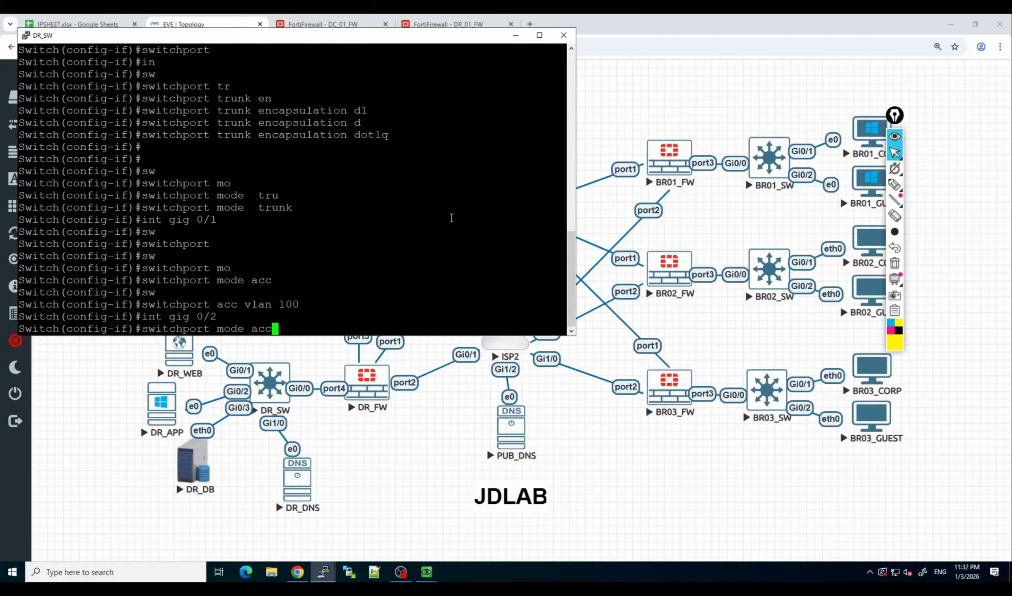
key("Return")
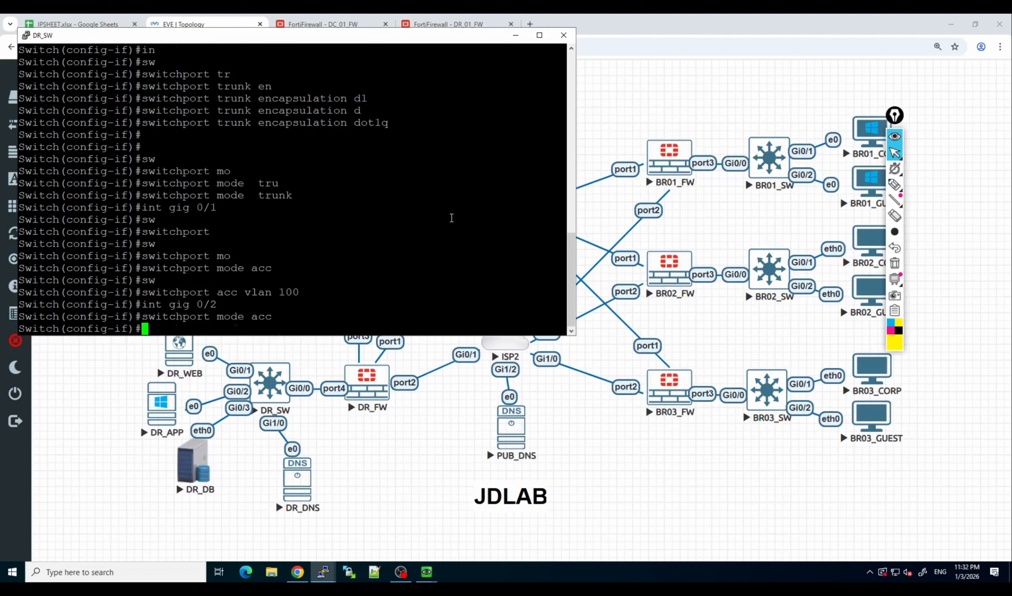
Assign gig 0/2 to access VLAN 200.
key("Up")
key("Up")
key("Up")
key("Up")
key("Down")
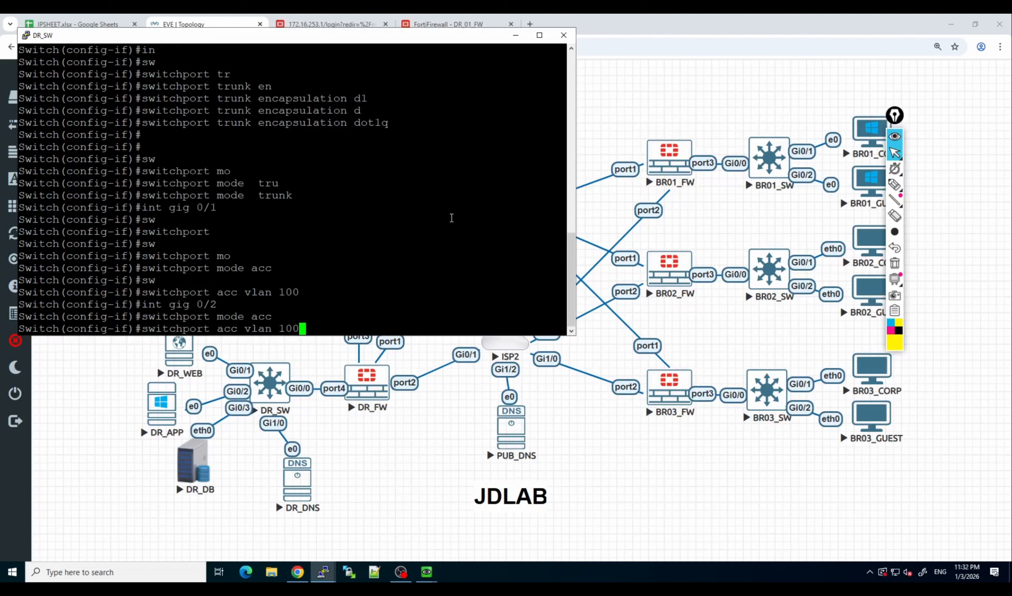
key("Left")
key("Left")
key("Return")
Enter interface configuration for gig 0/3 on the DR switch.
key("Up")
key("Up")
key("Up")
key("Up")
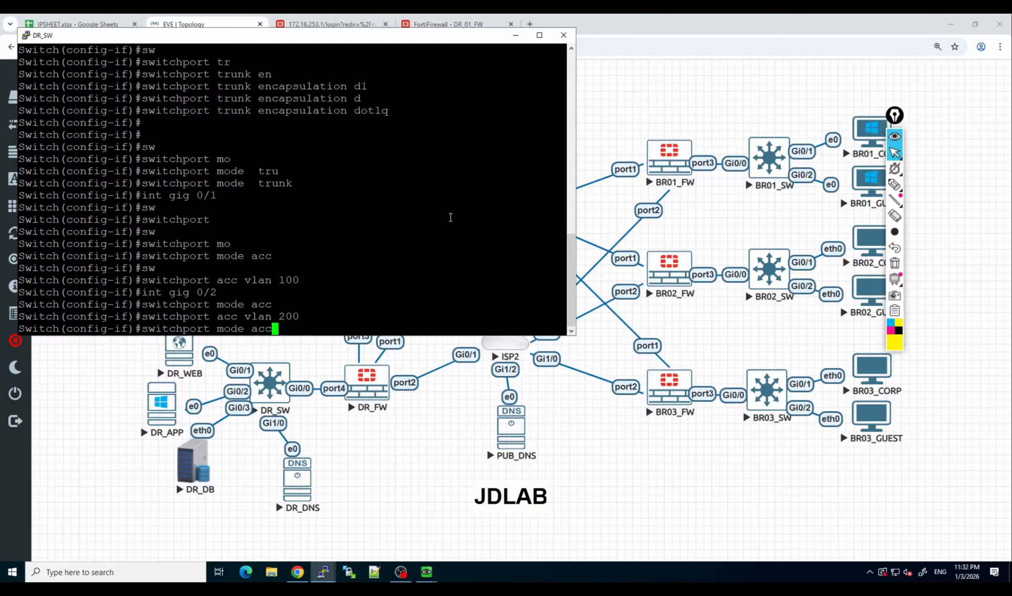
key("Up")
key("BackSpace")
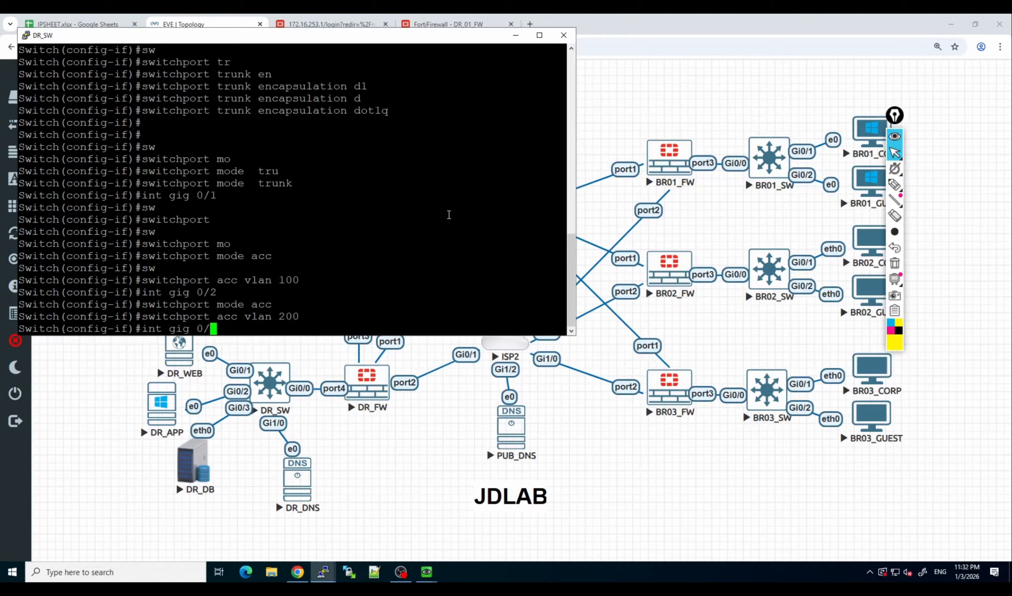
type("3")
key("Return")
Assign gig 0/3 to access VLAN 300.
key("Up")
key("Up")
key("Up")
key("Up")
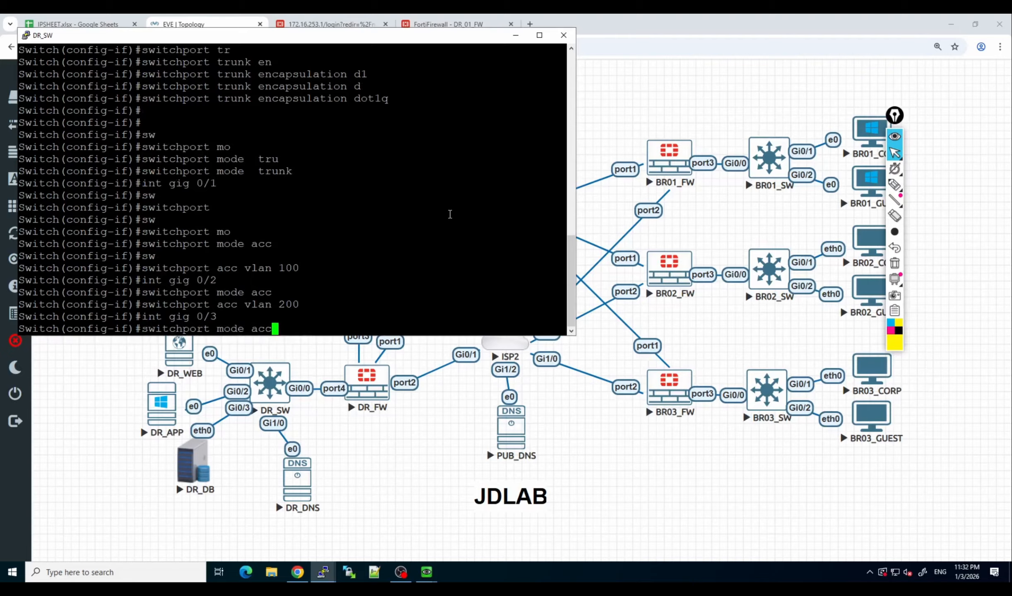
key("Up")
key("Up")
key("Up")
key("Down")
key("Down")
key("Left")
key("Left")
key("Left")
key("Delete")
key("Delete")
key("BackSpace")
key("BackSpace")
key("Right")
key("BackSpace")
type("3")
key("Return")
Enter interface configuration for gig 1/0, the switch port that connects to DR_DNS.
type("int gig 0/4")
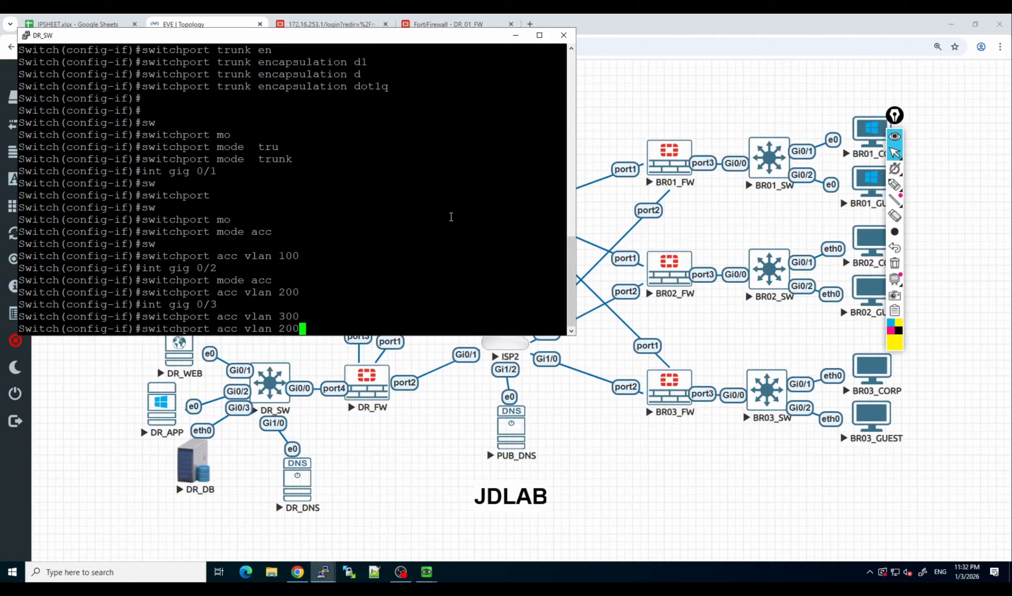
key("Return")
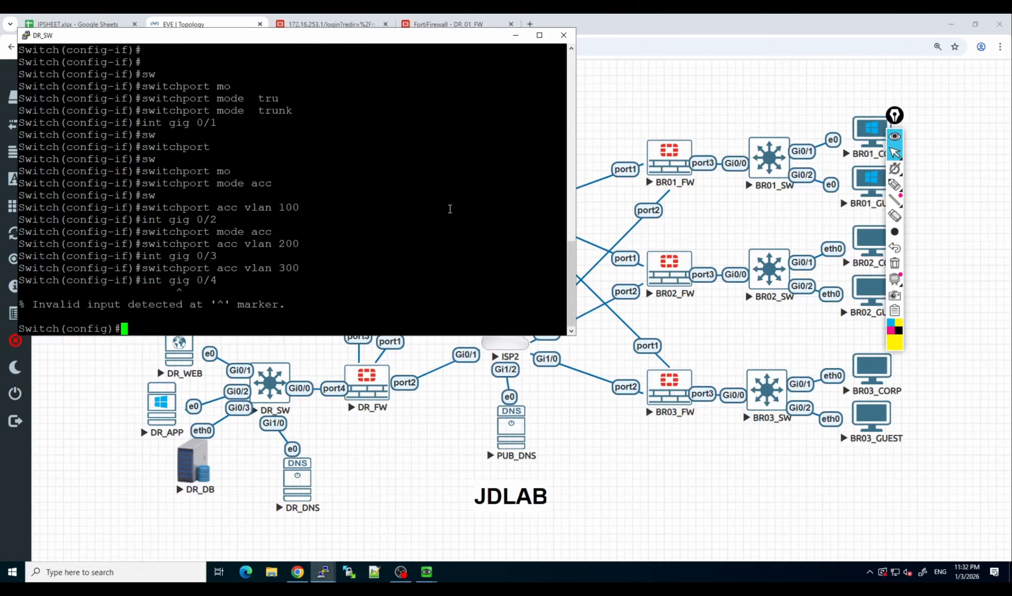
key("Up")
Assign gig 1/0 to access VLAN 400.
key("Up")
key("Up")
key("Left")
key("Left")
key("BackSpace")
type("1")
key("Right")
key("Right")
key("BackSpace")
type("0")
key("Return")
key("Up")
key("Up")
key("Up")
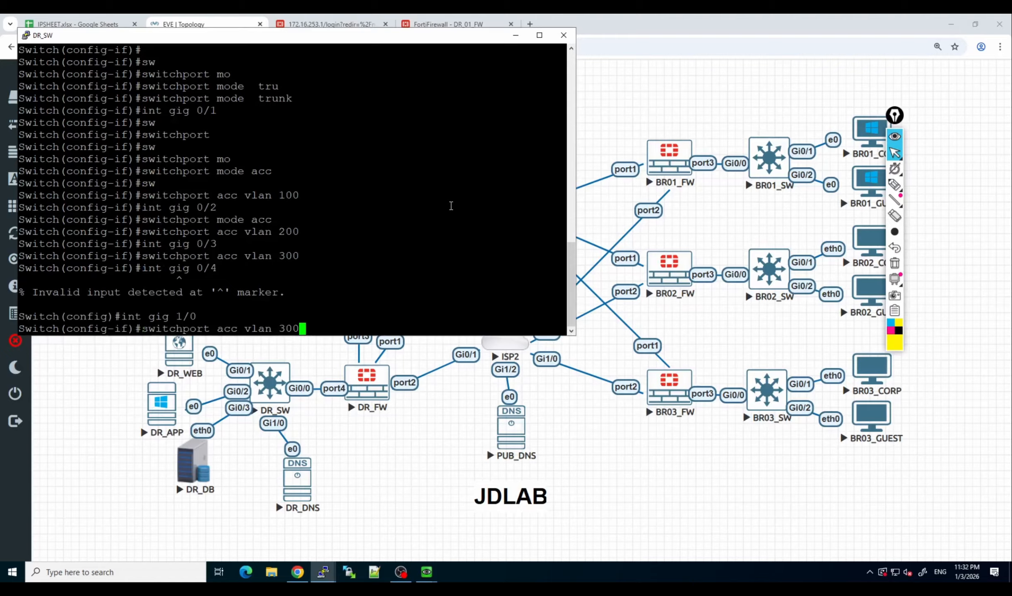
key("Left")
key("Left")
key("Return")
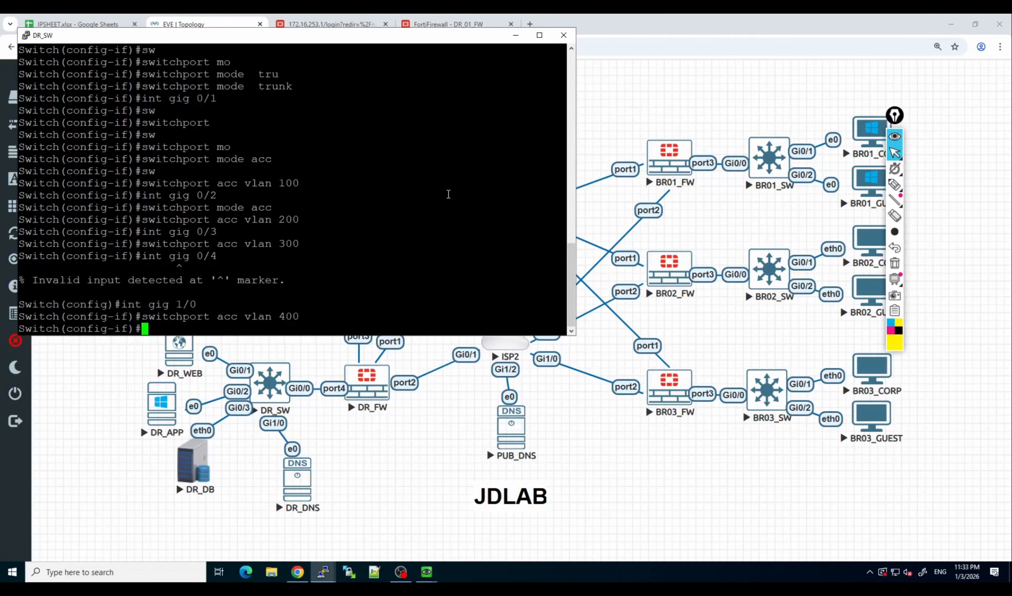
Save the DR switch configuration with do wr and close its console session.
type("do wr")
key("Return")
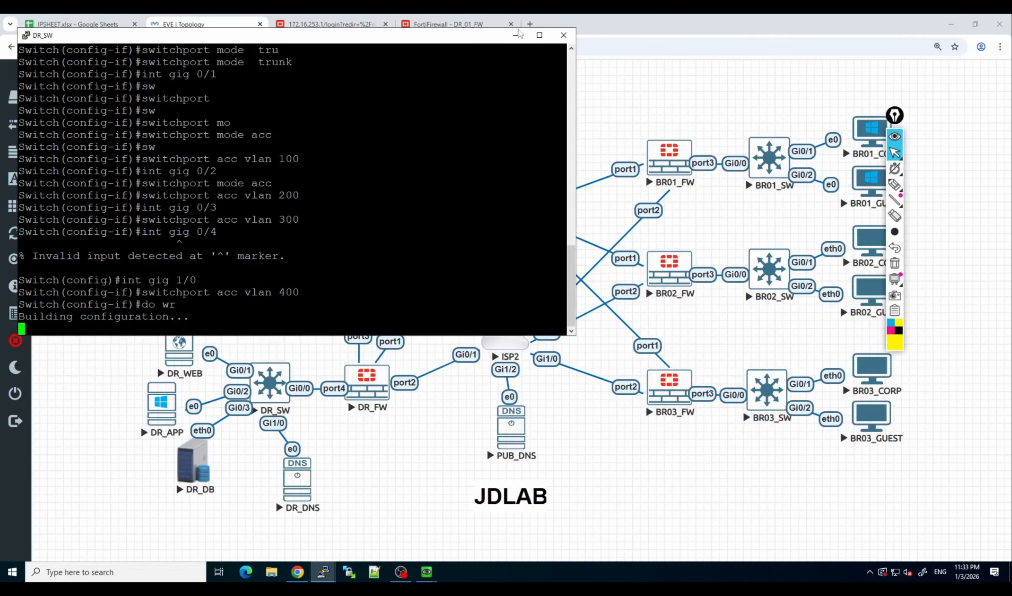
left_click(564, 34)
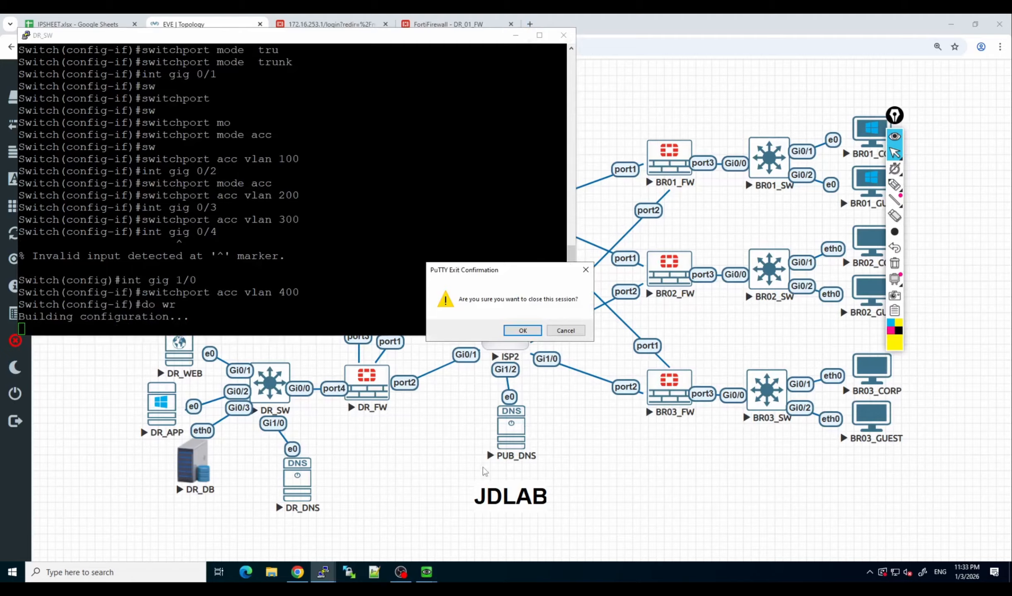
left_click(523, 330)
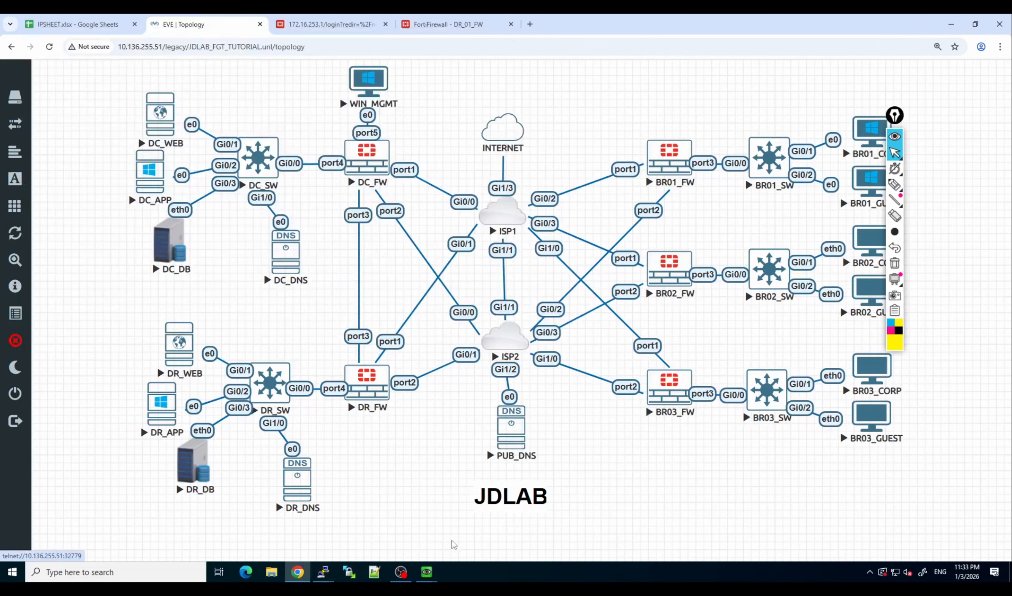
Ping the gateway 10.1.0.1 from the DR_WEB server and stop the ping after a few replies.
mouse_move(427, 572)
left_click(410, 533)
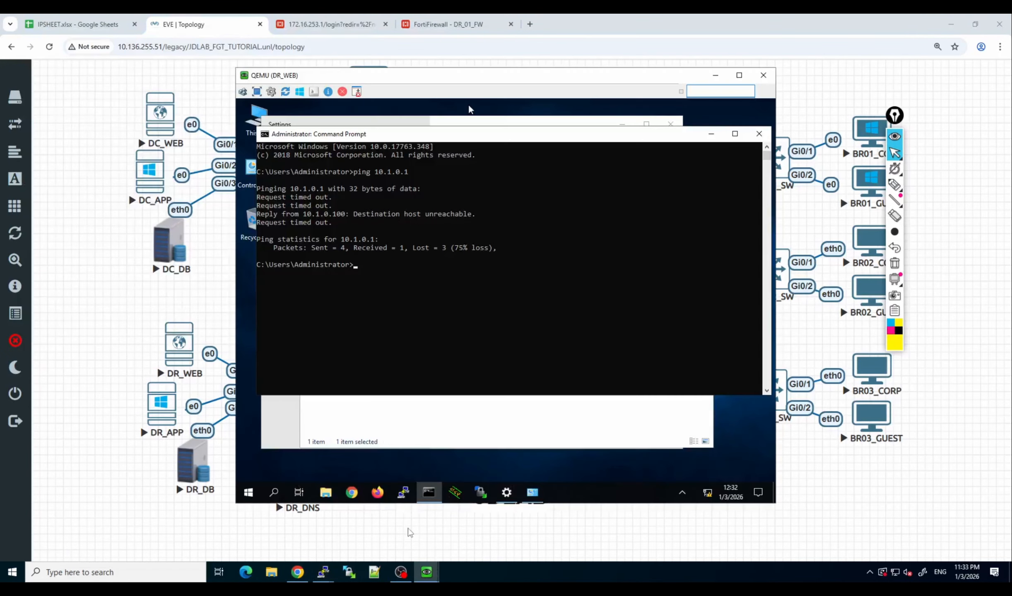
key("Up")
key("Return")
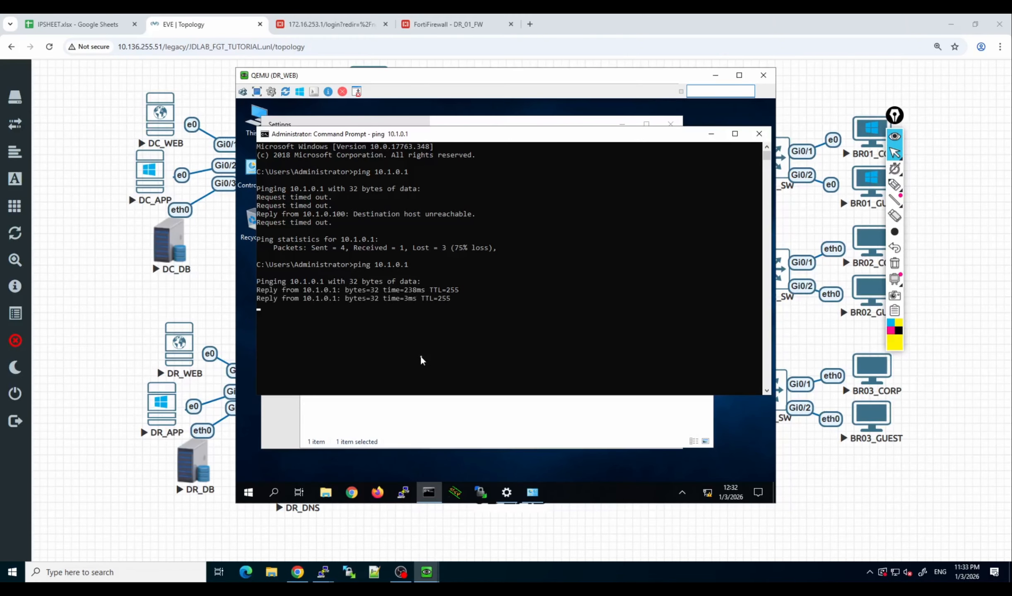
key("ctrl+c")
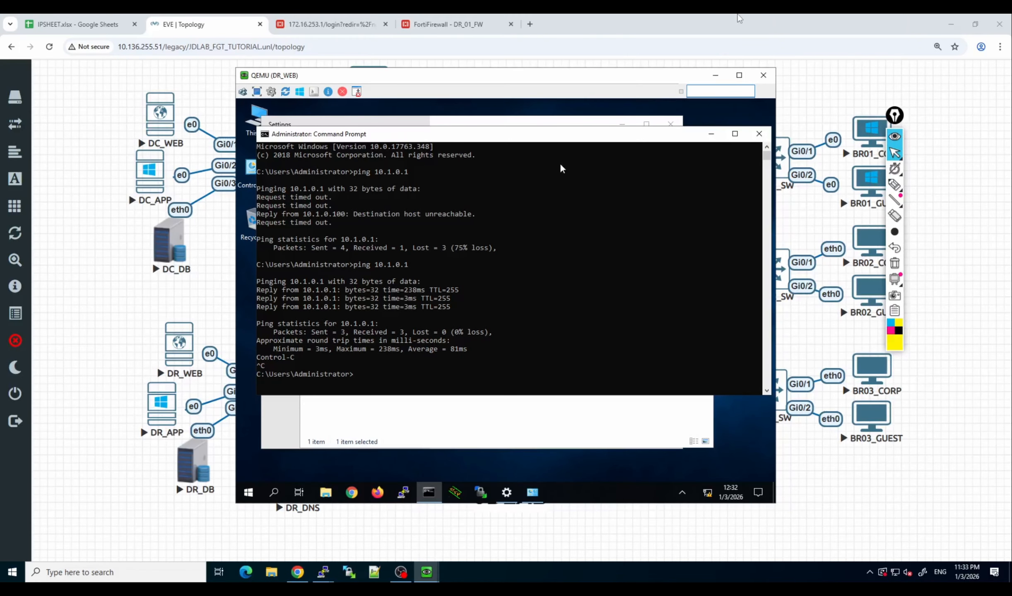
left_click(715, 75)
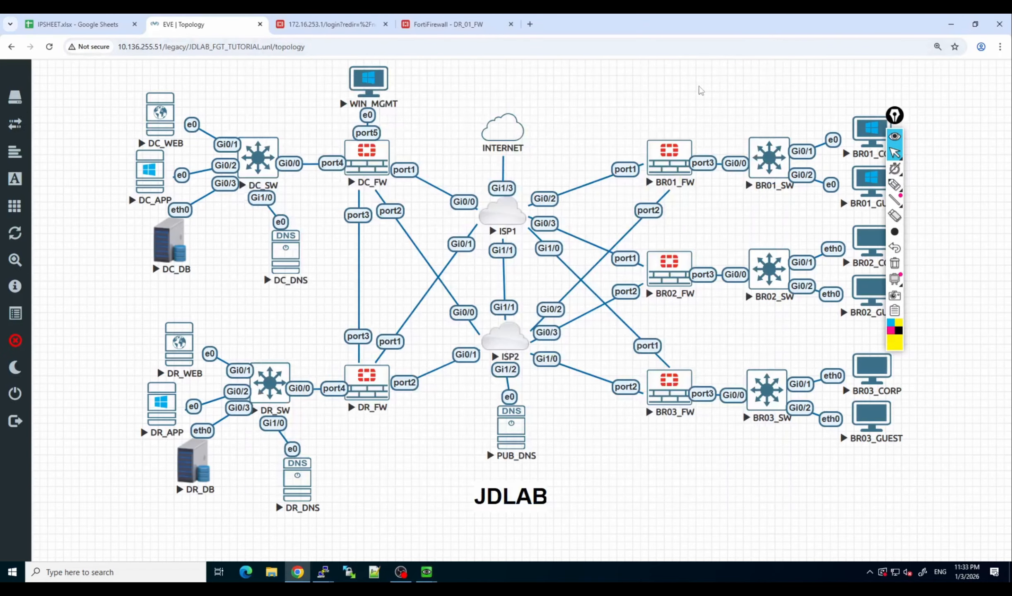
Check the continuous ping to 10.1.0.100 on the DC_WEB server and return to the topology.
mouse_move(421, 578)
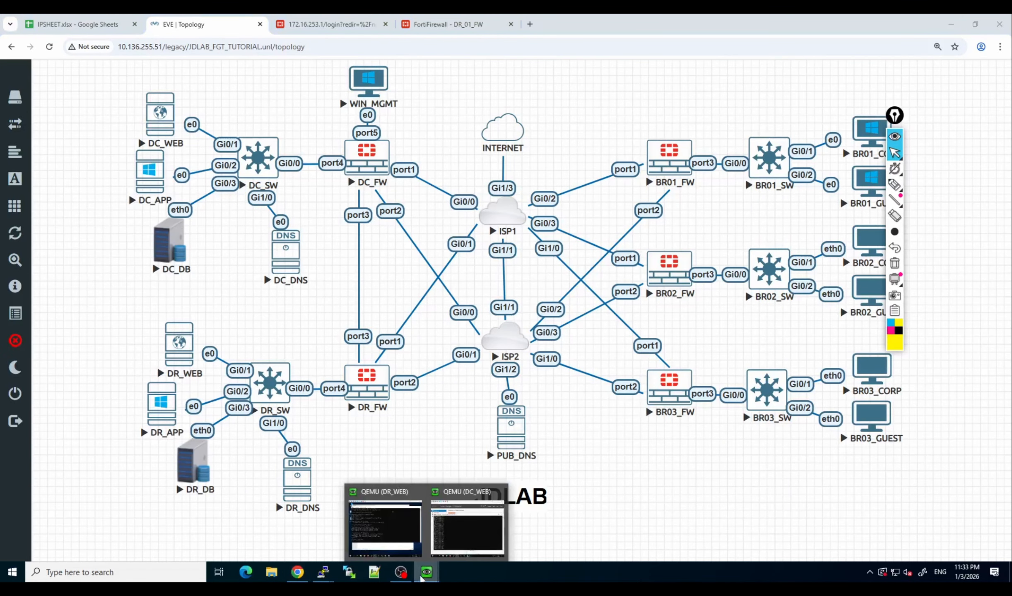
left_click(469, 541)
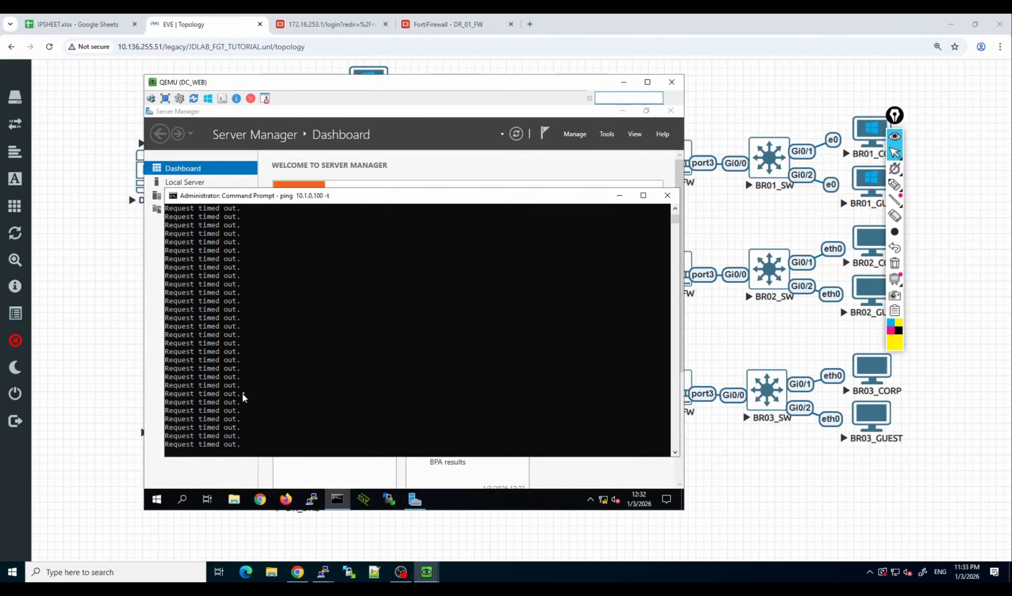
left_click(636, 82)
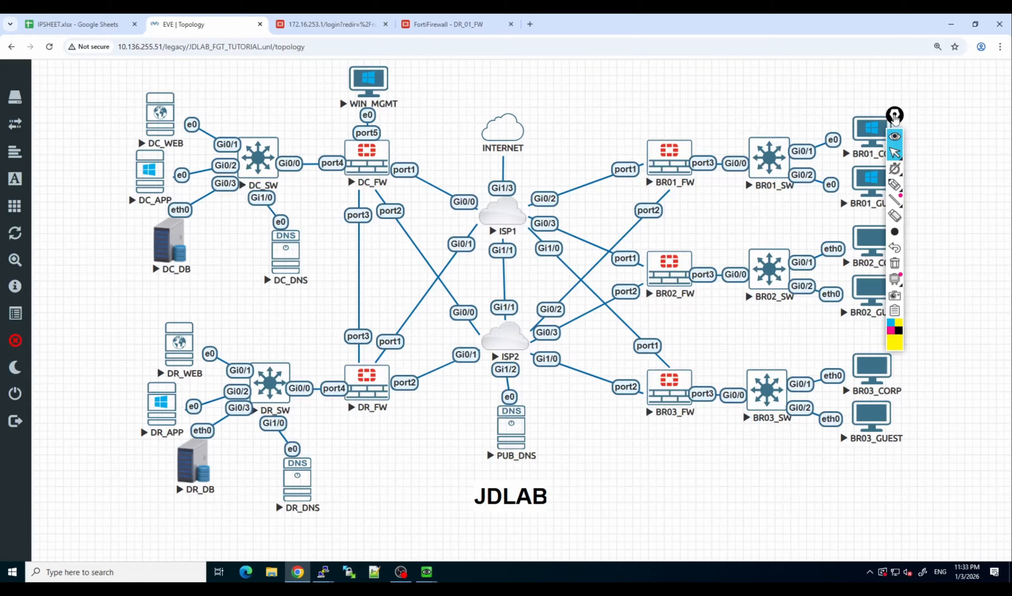
left_click_drag(895, 118, 991, 125)
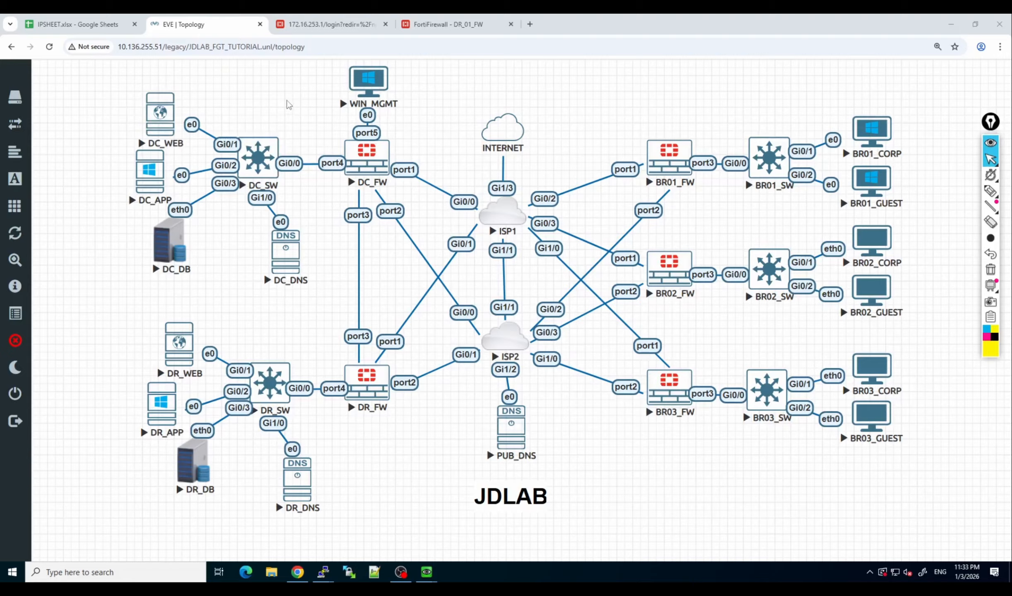
Log back in to the DC firewall's web interface with the administrator username and password.
left_click(325, 25)
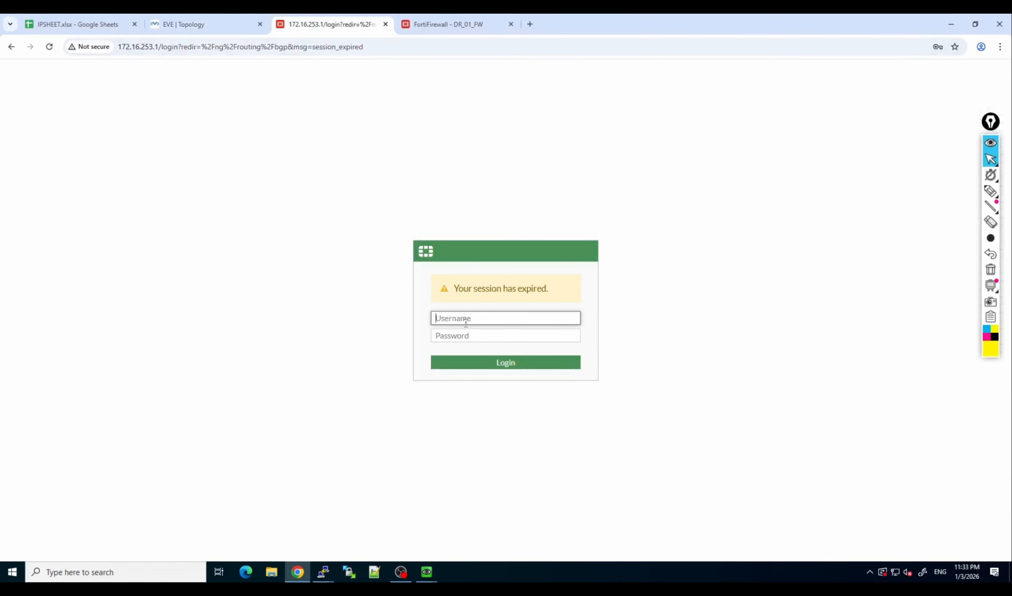
type("admin")
key("Tab")
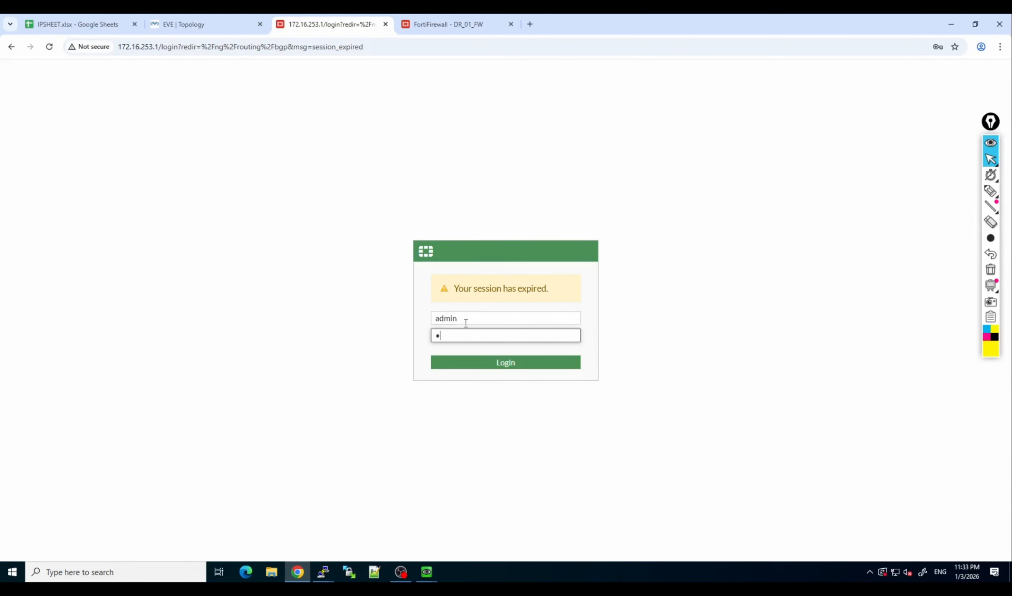
type("admin")
key("Return")
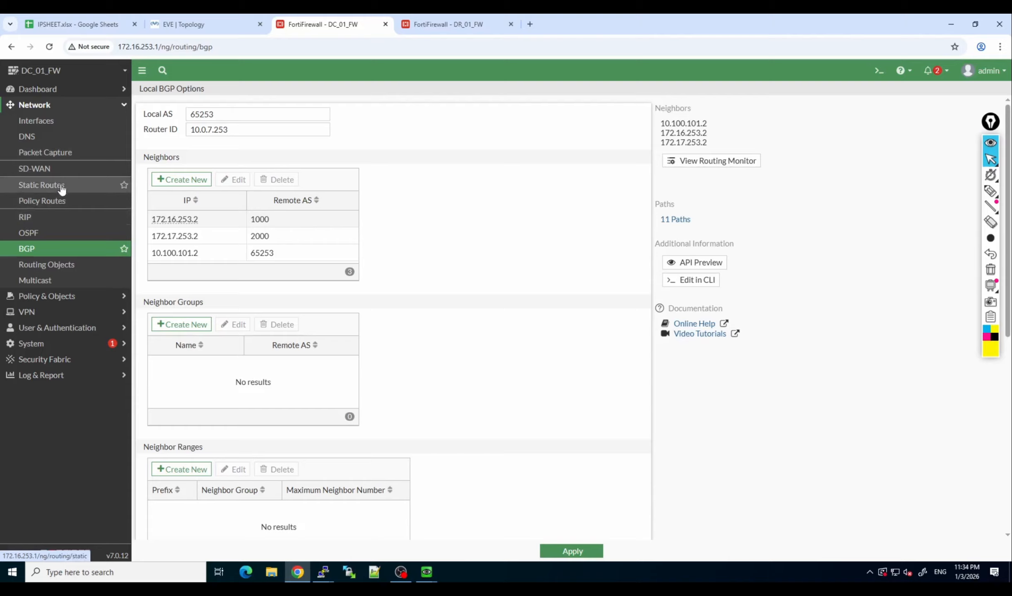
Create a new firewall policy on the DC firewall and name it DC_WEB_DR_WEB.
left_click(50, 296)
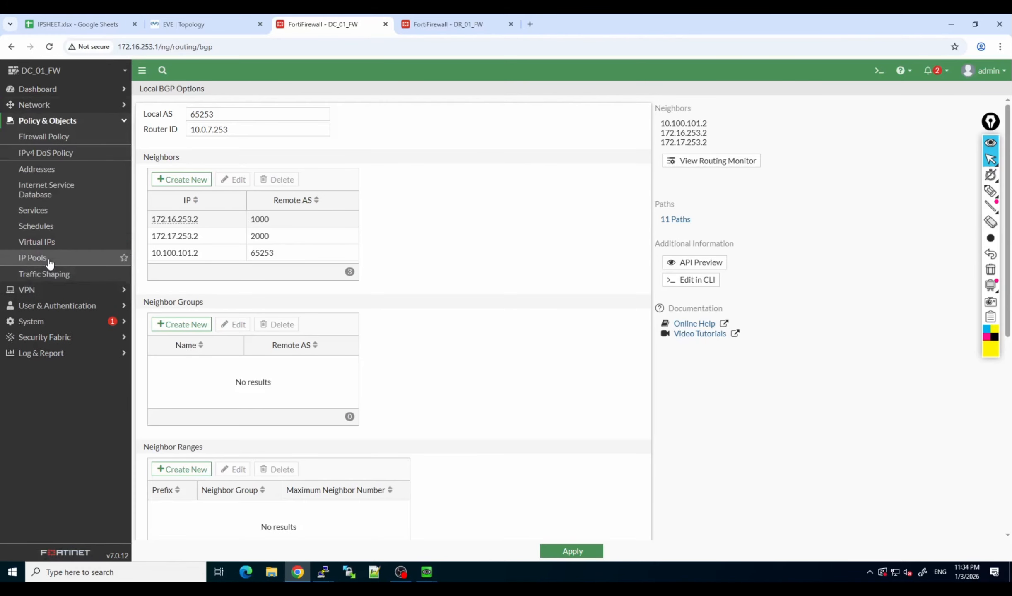
left_click(61, 141)
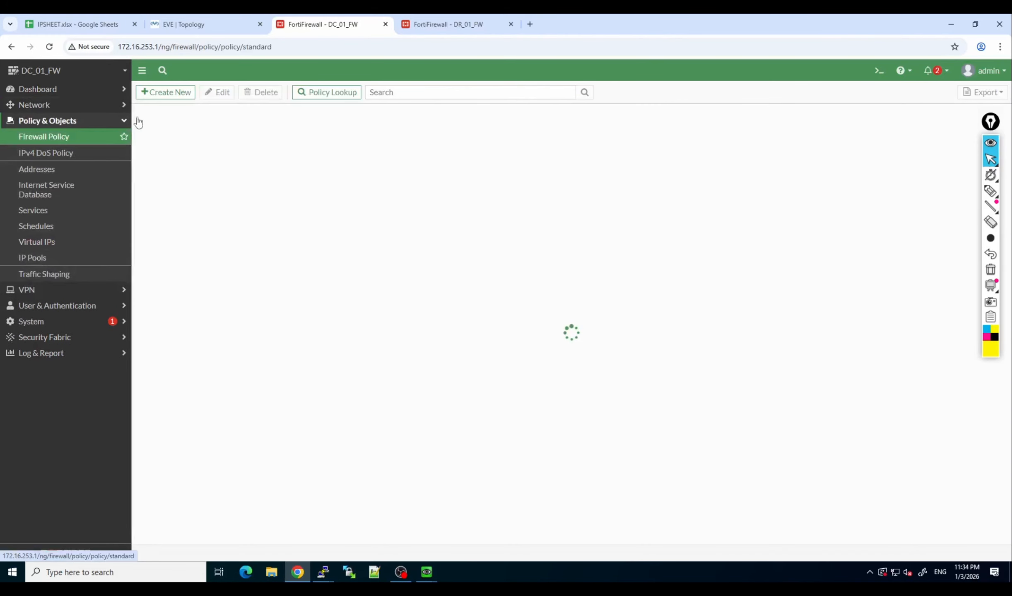
left_click(165, 91)
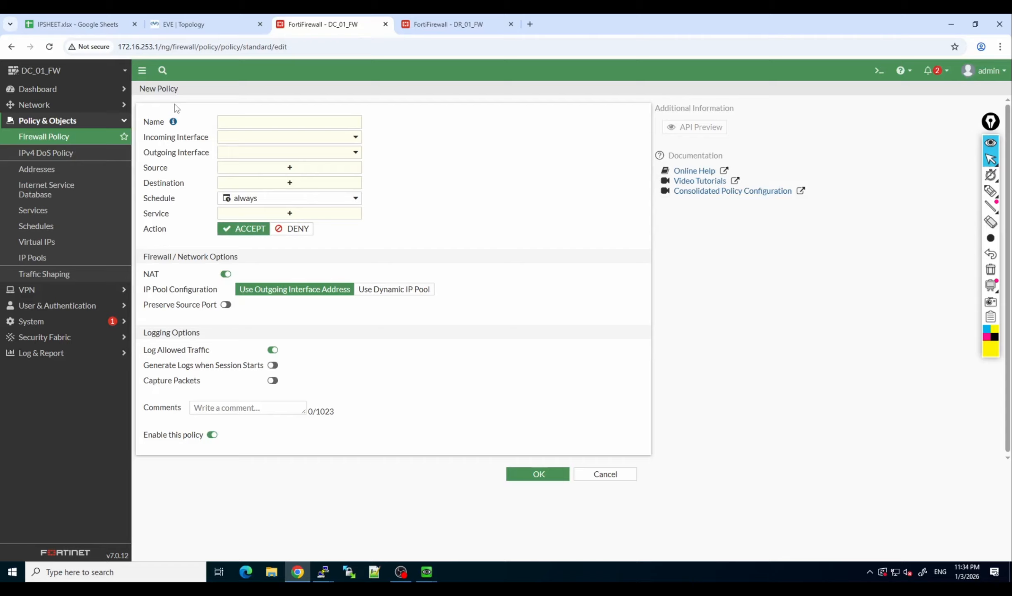
left_click(240, 123)
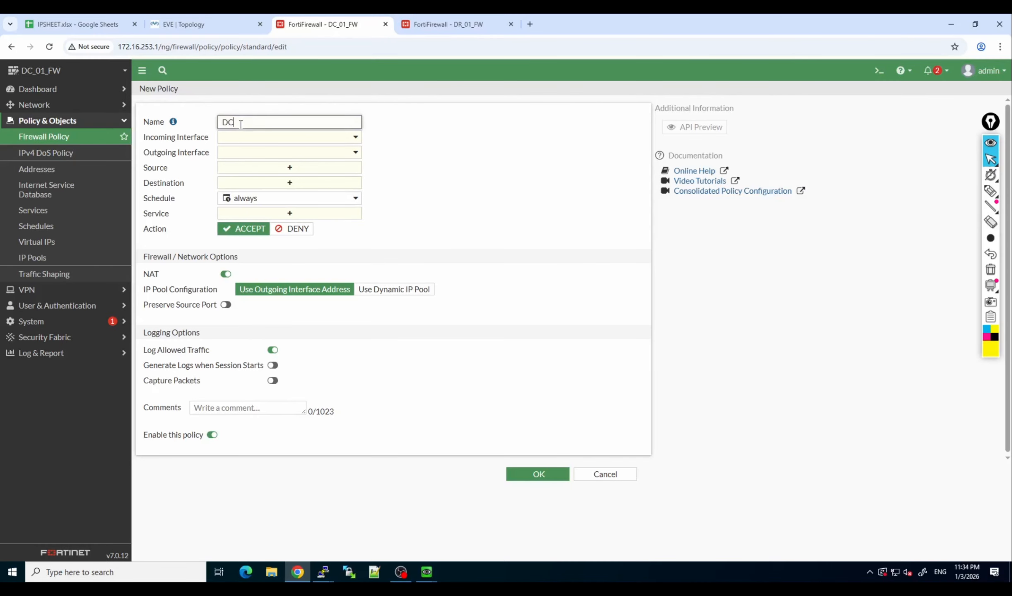
type("DC_VEV_")
key("BackSpace")
type("B_DR_WEB")
Set the policy's incoming interface to DC_APP_0 and its outgoing interface to port3.
left_click(278, 141)
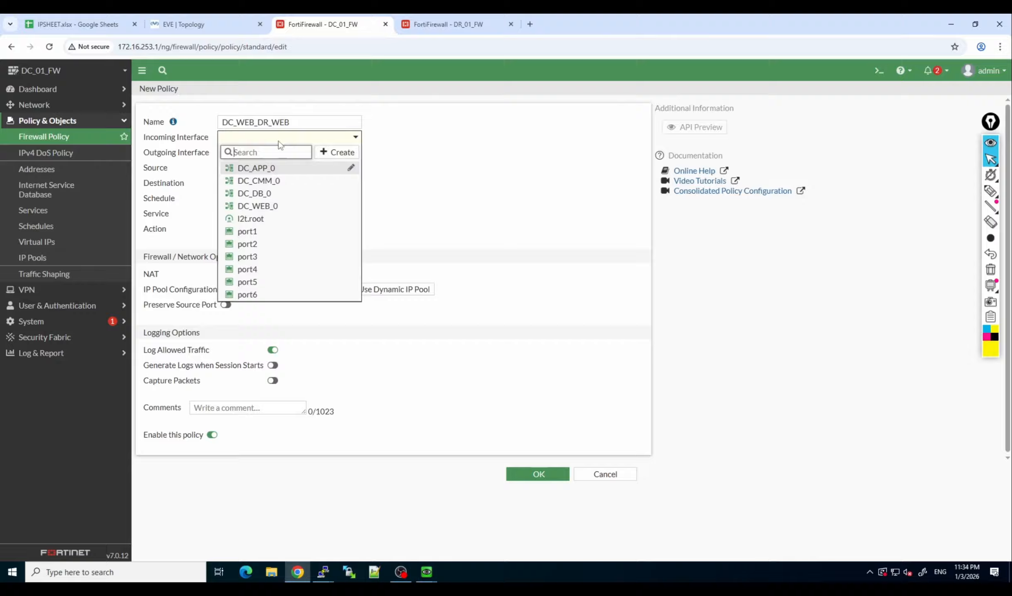
left_click(272, 168)
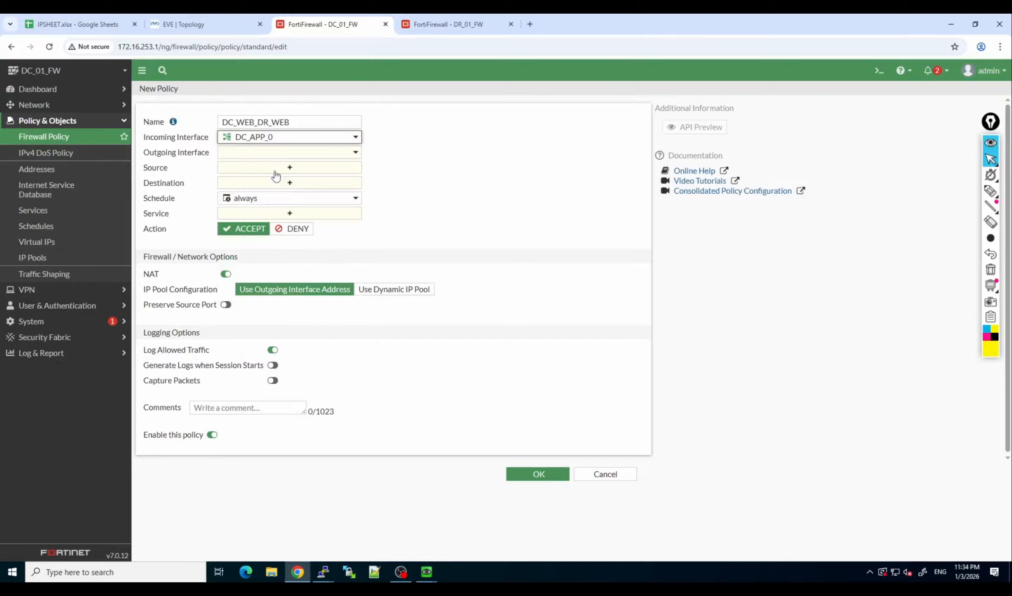
left_click(306, 156)
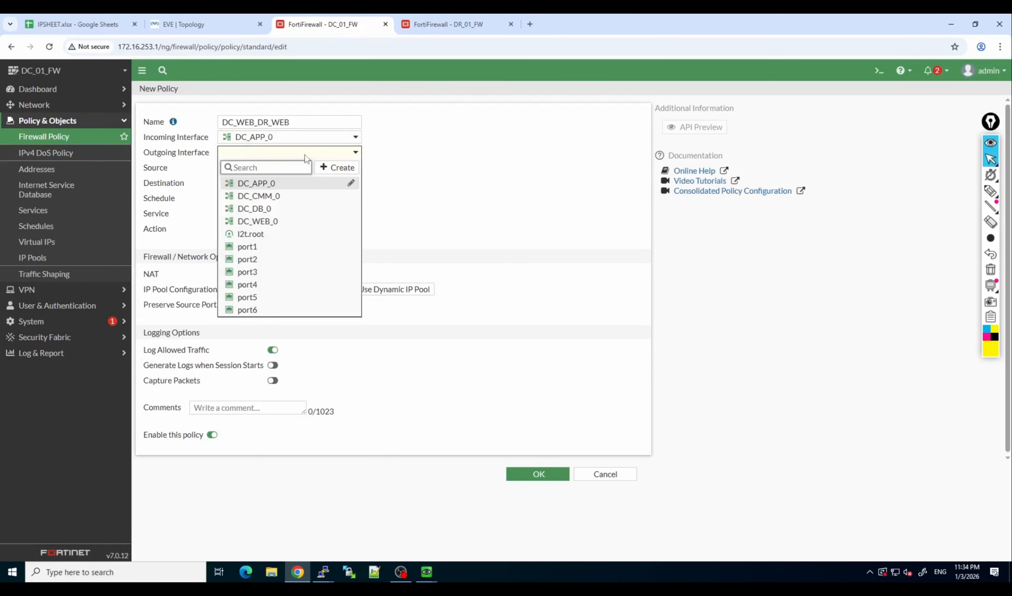
left_click(265, 276)
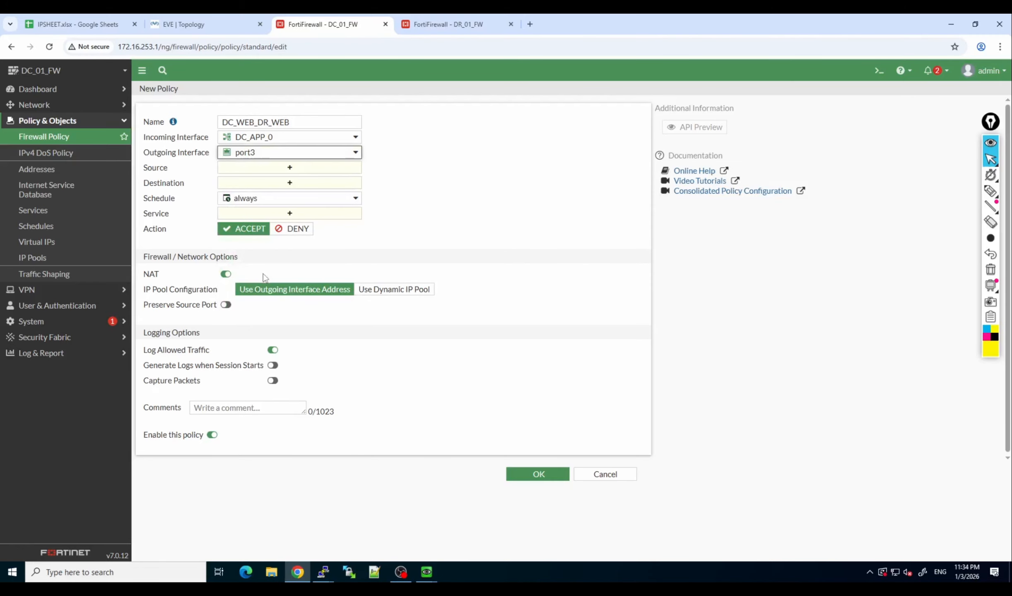
Check the topology for the DC web server's path, and set the policy's source to DC_WEB0_10.0.0.0_24.
left_click(232, 26)
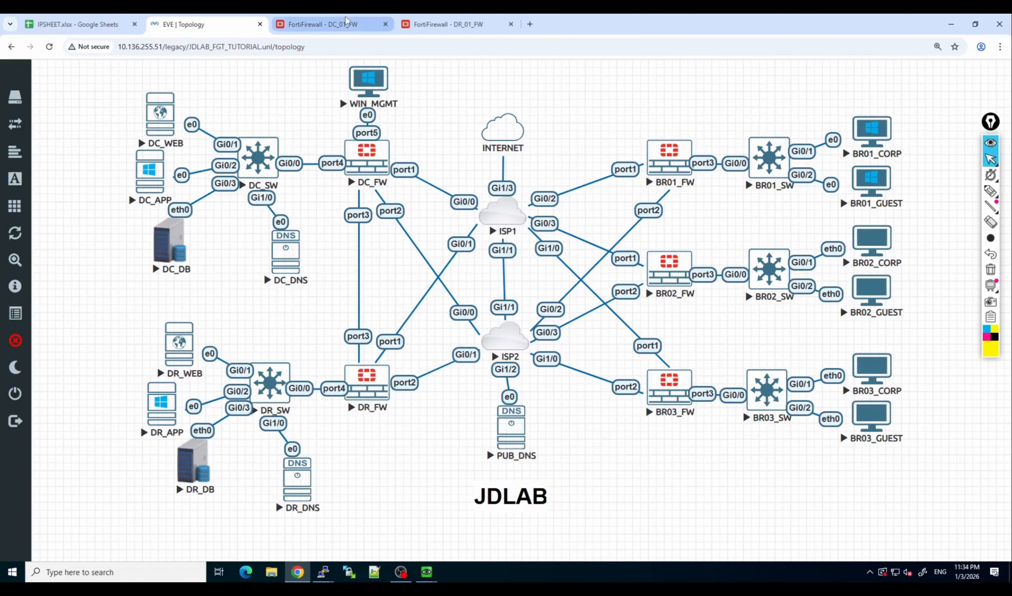
left_click(325, 24)
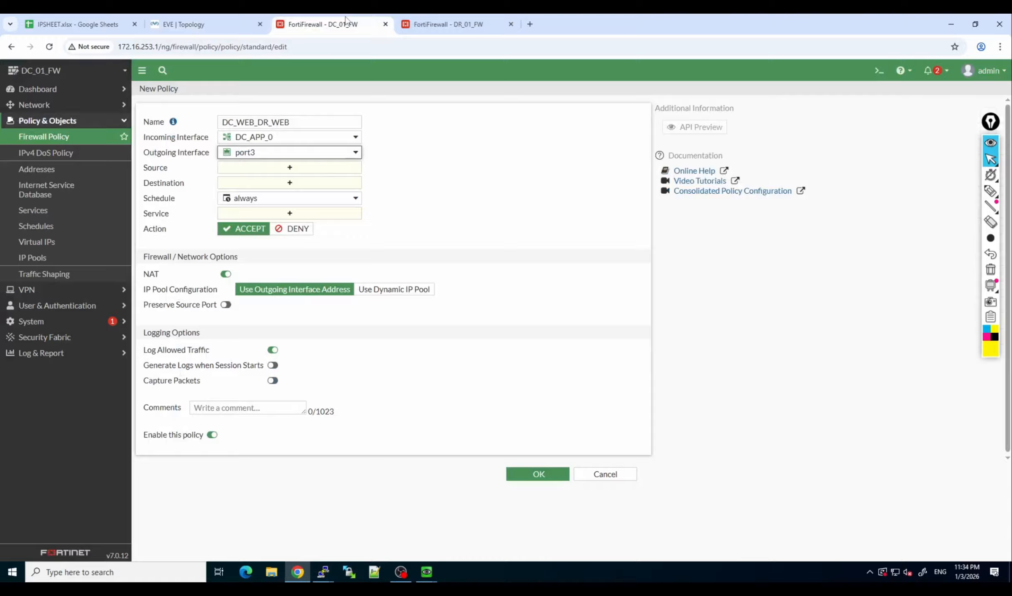
left_click(288, 169)
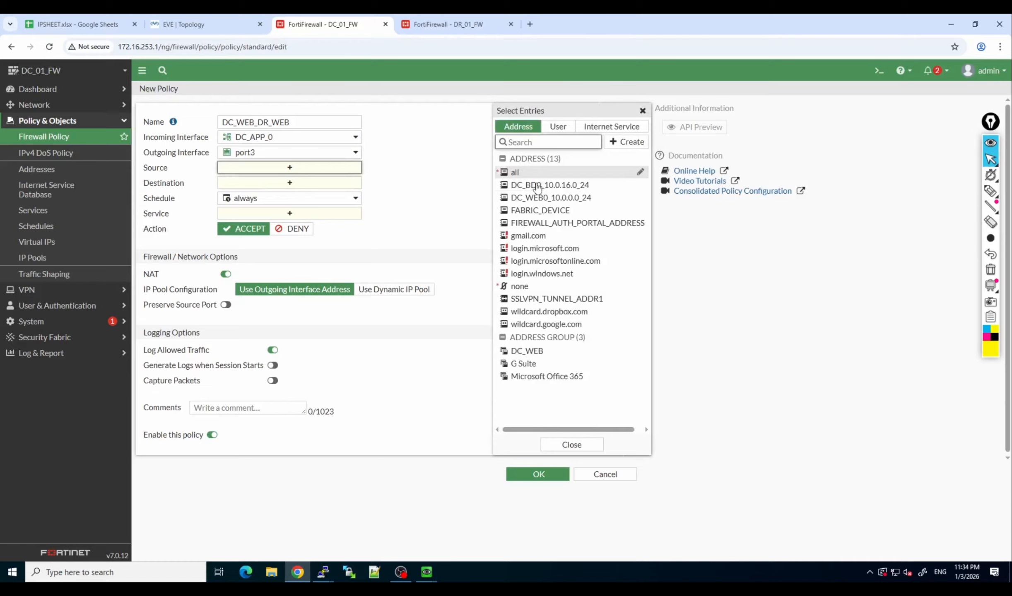
left_click(547, 198)
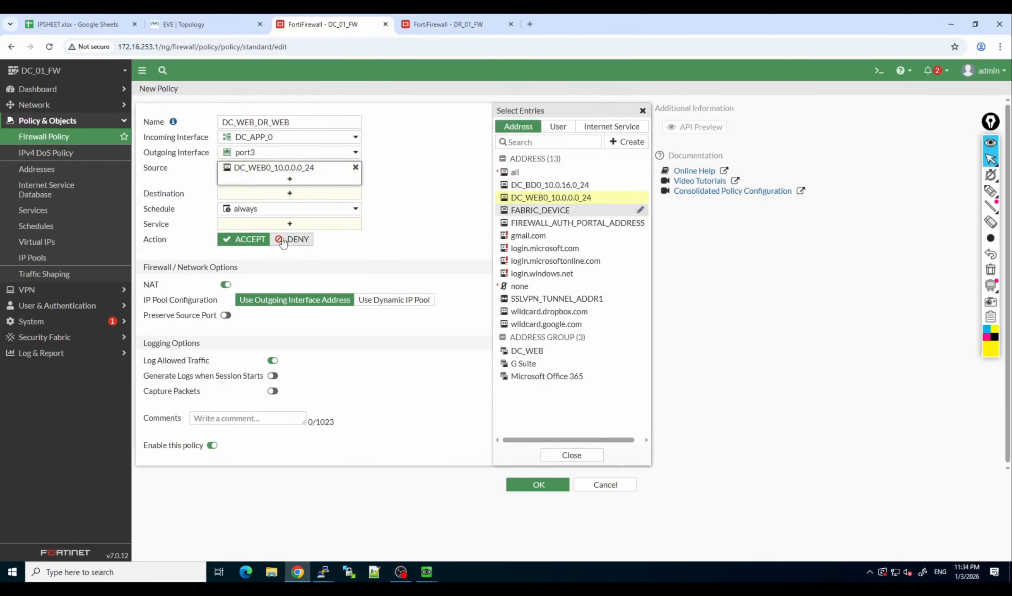
Start a new address object for the policy's destination, naming it with DR_WEB0 and the 10.1.0.0 network.
left_click(282, 197)
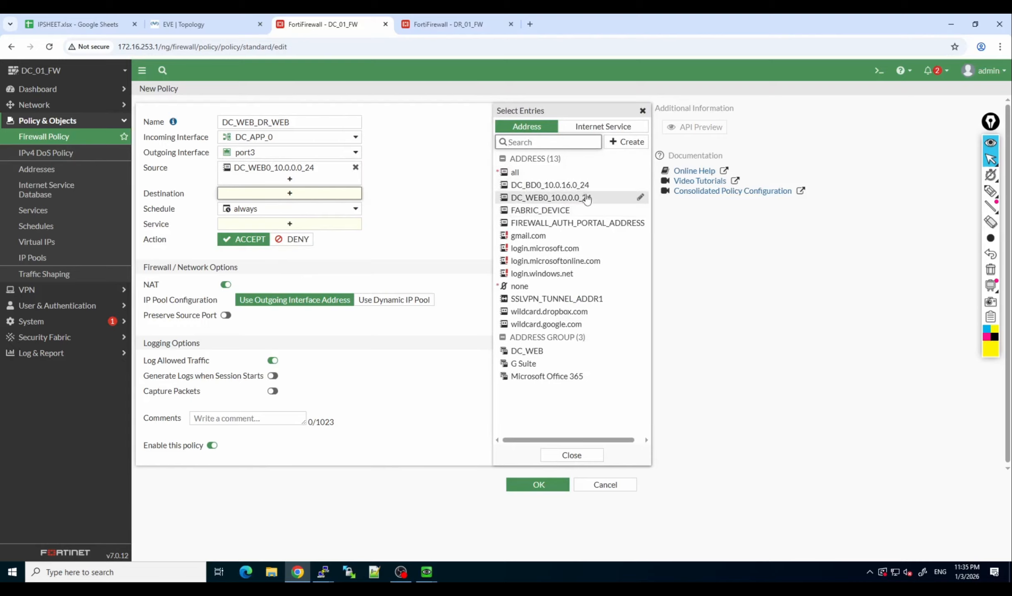
left_click(633, 142)
left_click(552, 181)
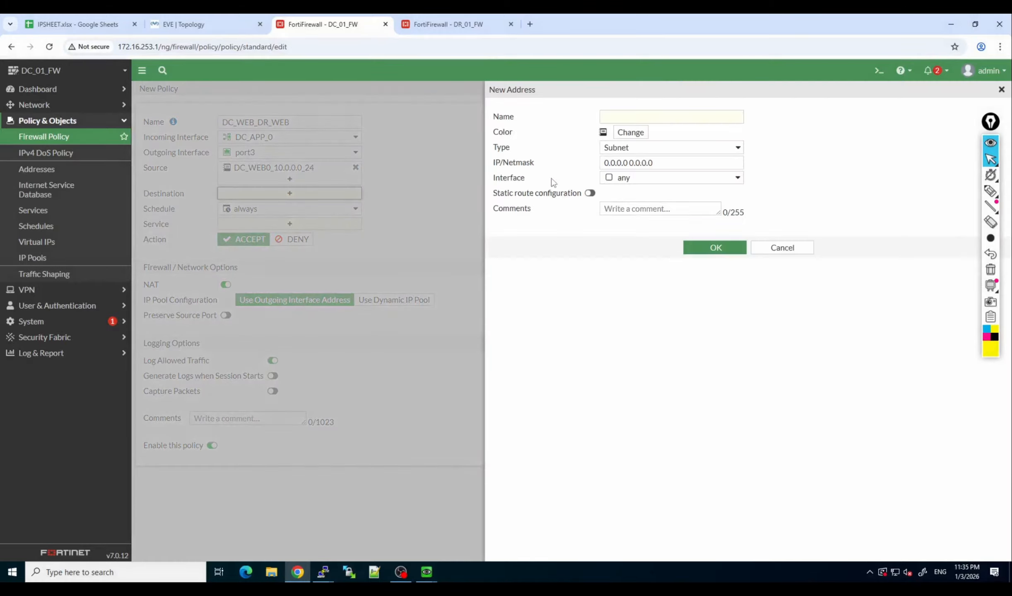
left_click(616, 120)
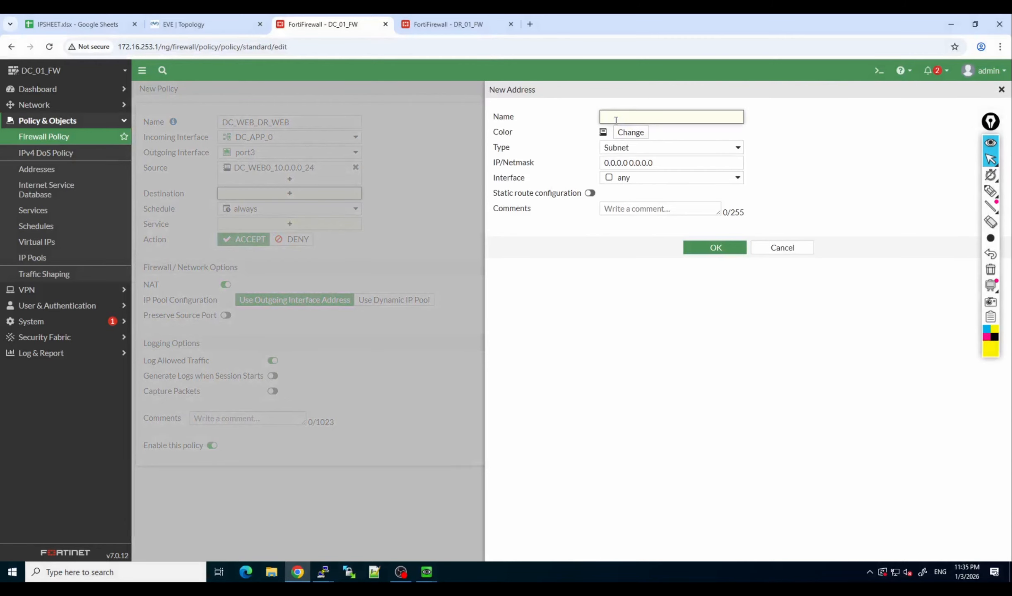
type("DR_WEB0_10.1.0.")
left_click_drag(675, 119, 673, 117)
type("_")
Copy the network part of the new address's name into its IP/netmask.
left_click_drag(684, 117, 645, 116)
type("10.1.0.0/24")
left_click_drag(689, 116, 644, 117)
key("ctrl+c")
left_click_drag(659, 163, 603, 163)
key("ctrl+v")
Complete the address name as DR_WEB0_10.1.0.0_24, save the object and select it as the policy's destination.
left_click(675, 118)
key("BackSpace")
type("_")
left_click(700, 250)
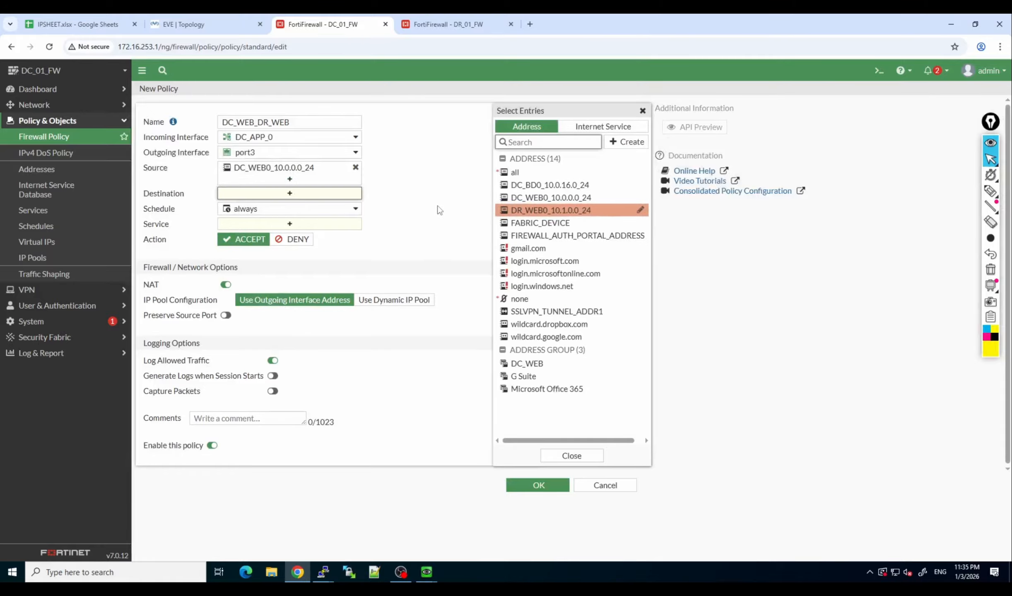
left_click(513, 212)
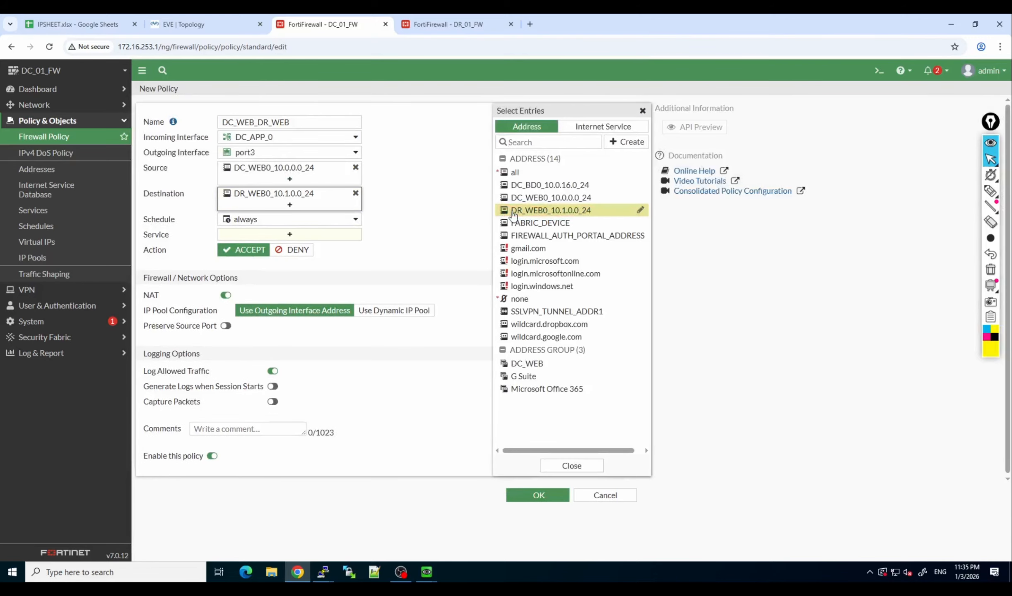
Disable NAT on the DC_WEB_DR_WEB policy and try to save it.
left_click(287, 234)
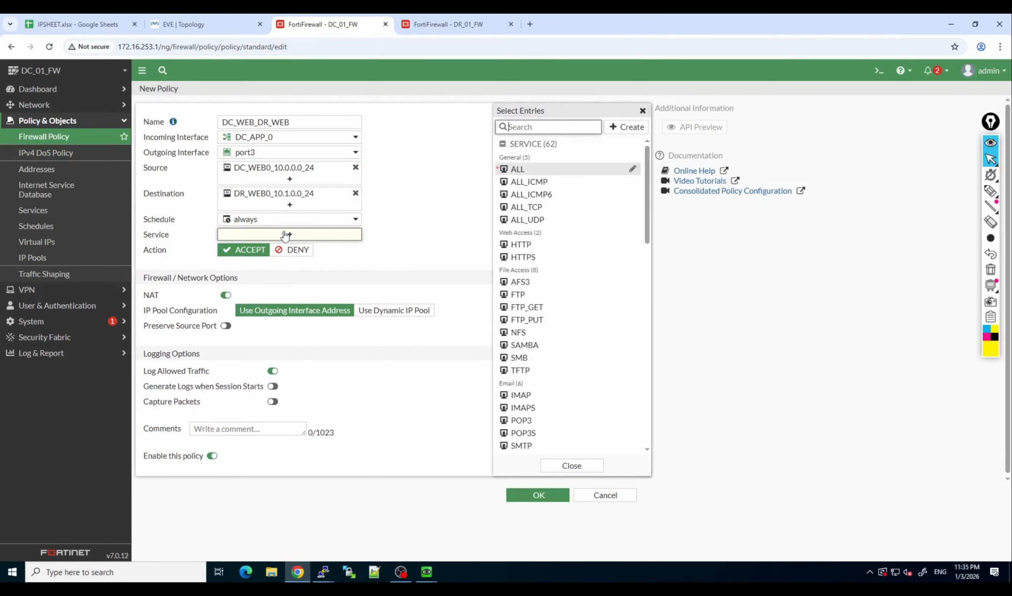
left_click(225, 295)
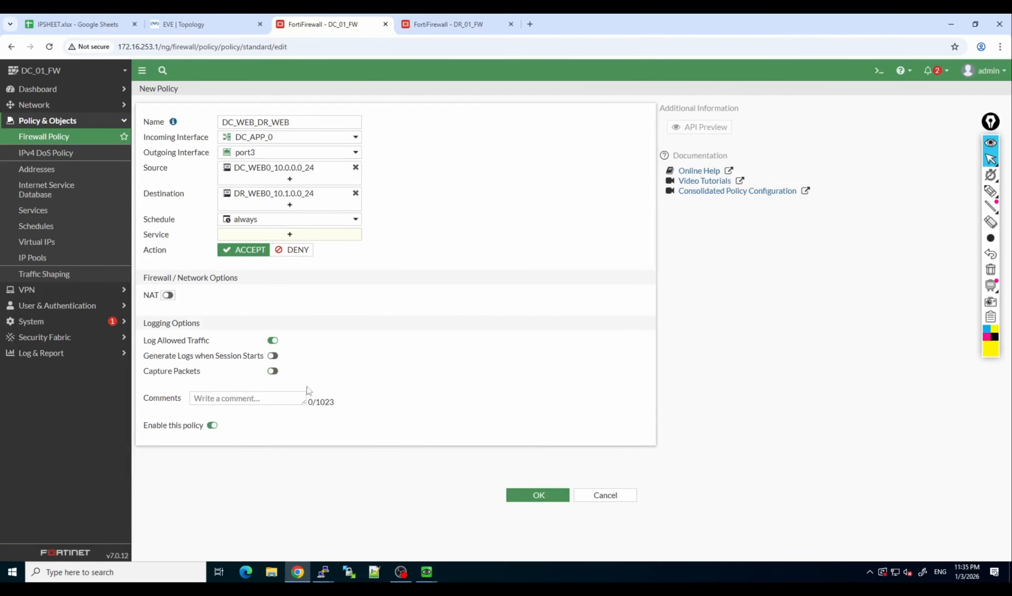
left_click(546, 502)
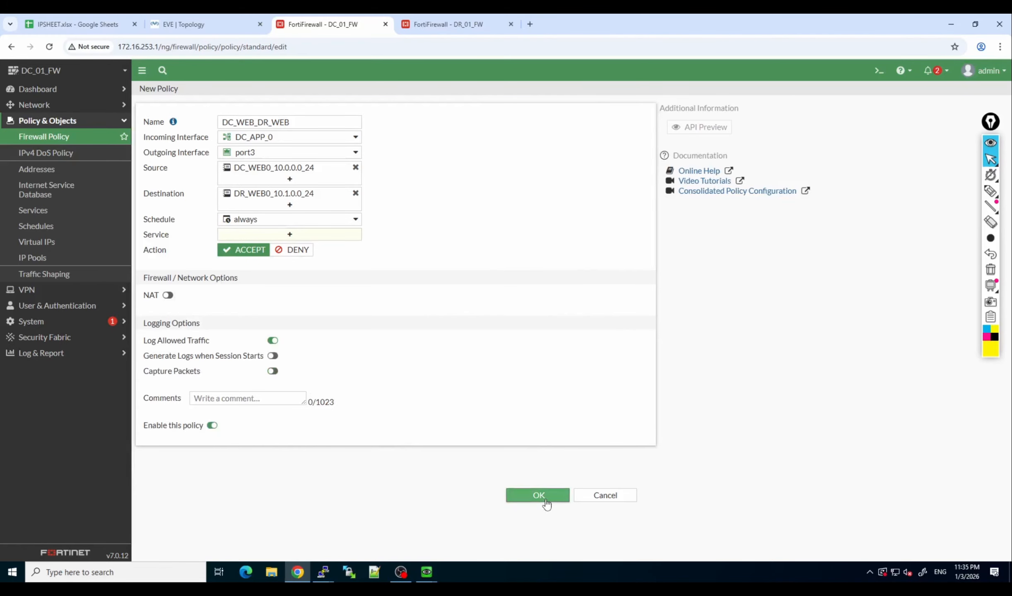
left_click(538, 496)
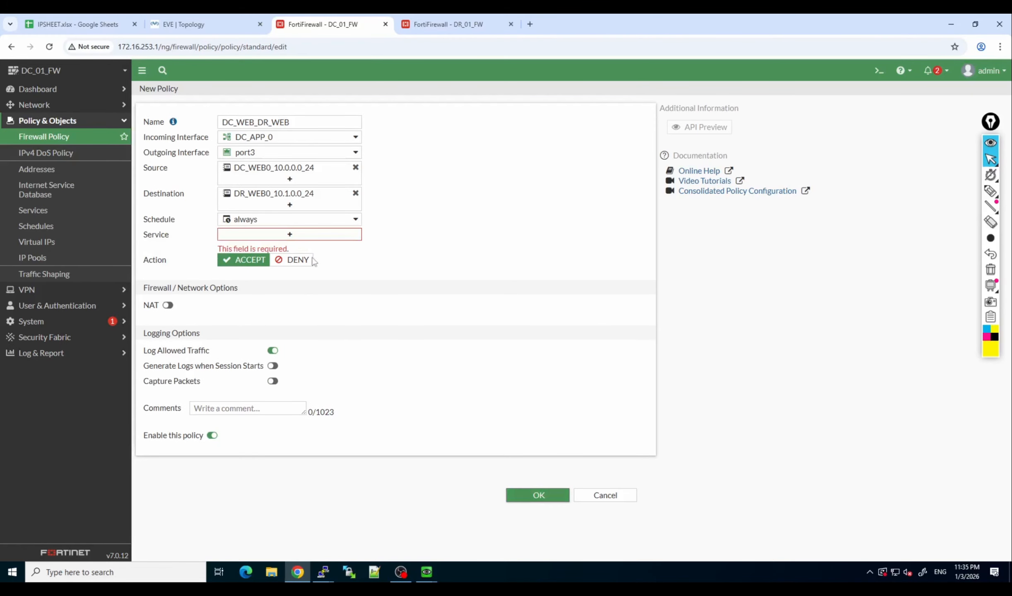
Set the DC_WEB_DR_WEB policy's service to ALL and save the policy.
left_click(292, 241)
left_click(538, 169)
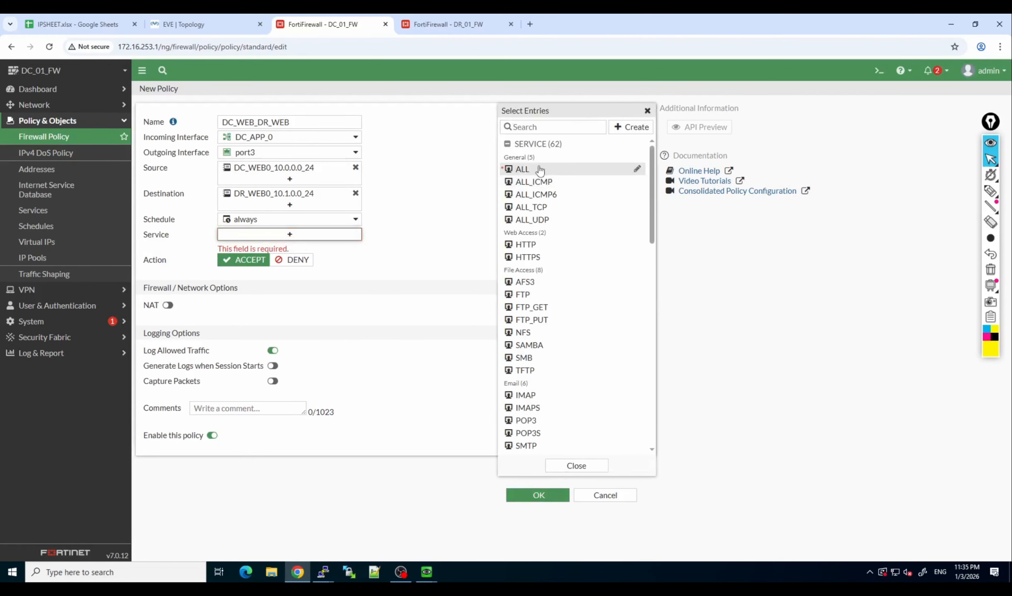
left_click(569, 466)
left_click(538, 495)
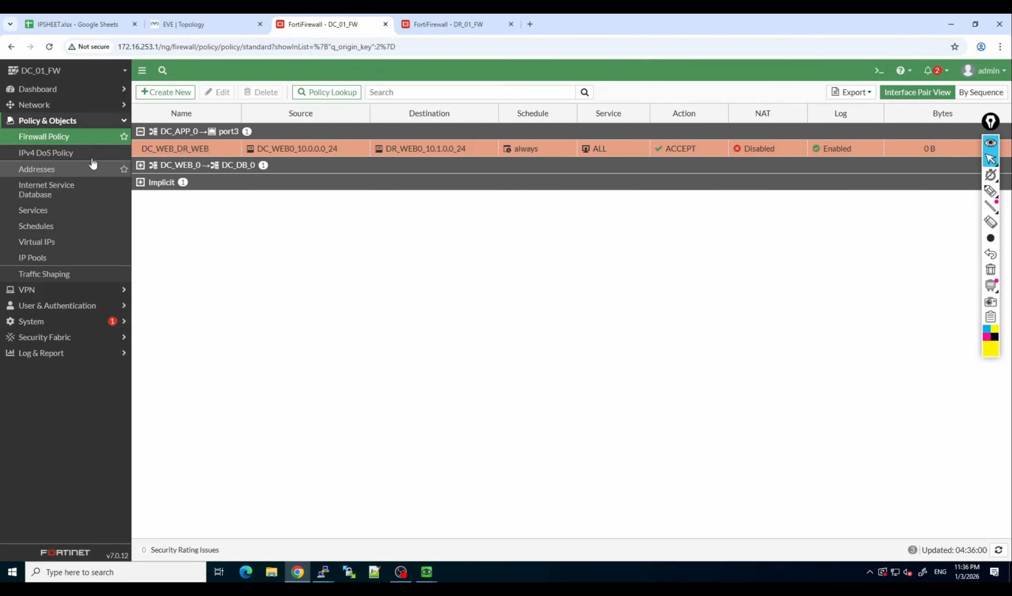
Reload the DC firewall's policy list and show the available log and report views.
left_click(84, 145)
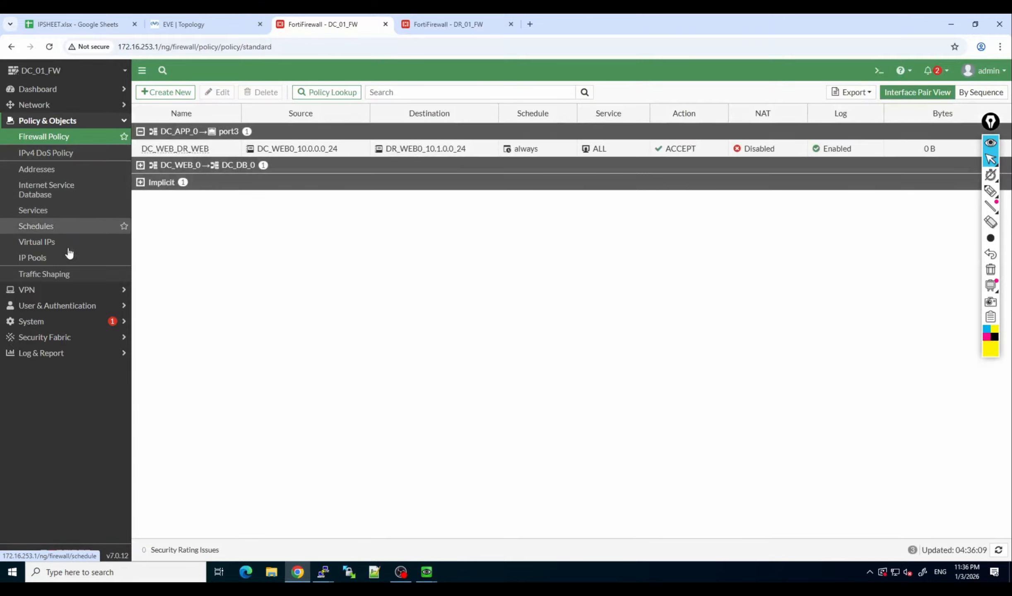
left_click(50, 353)
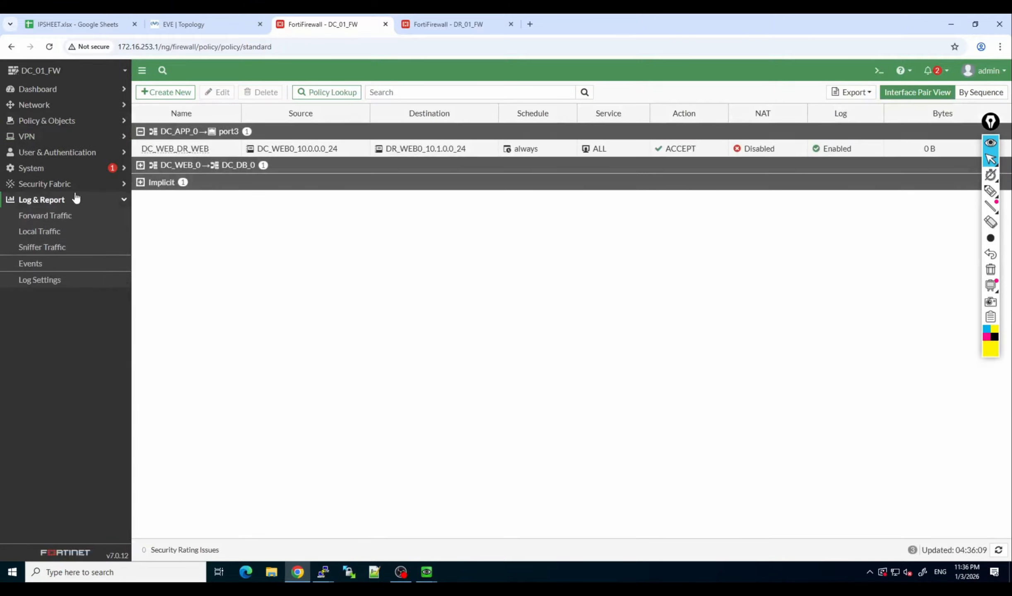